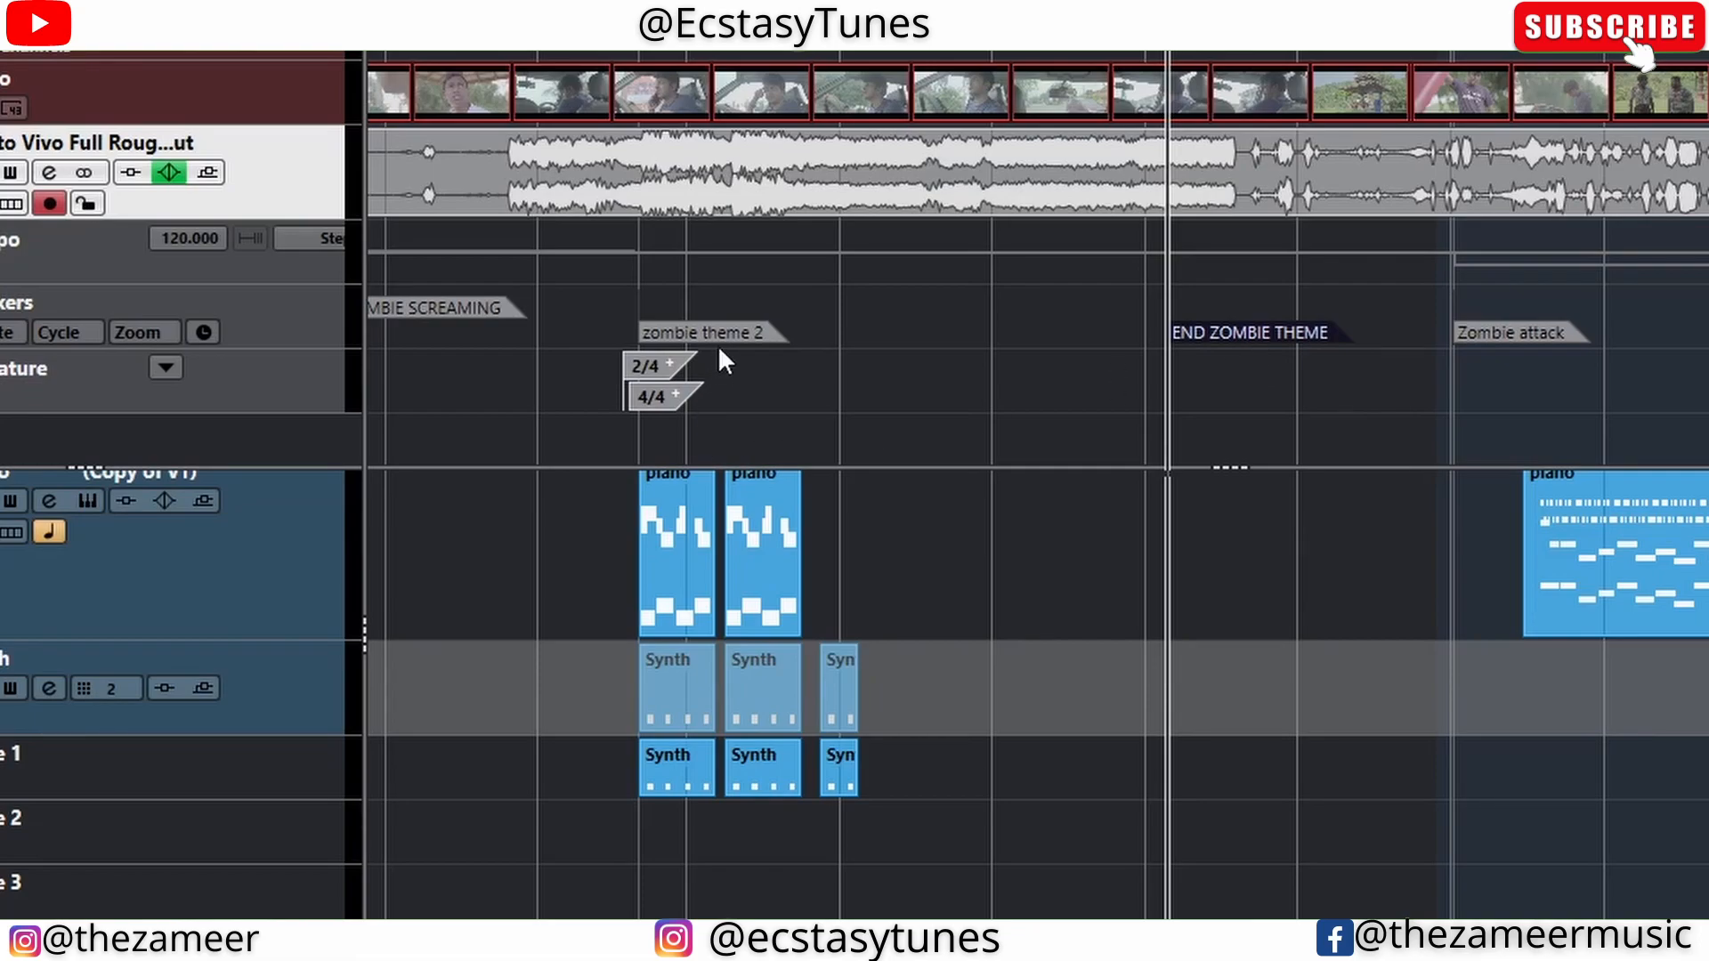
- Select the piano and Synth parts at the zombie theme 2 marker and locate the END ZOMBIE THEME marker
{"action": "left_click", "coordinate": [703, 334]}
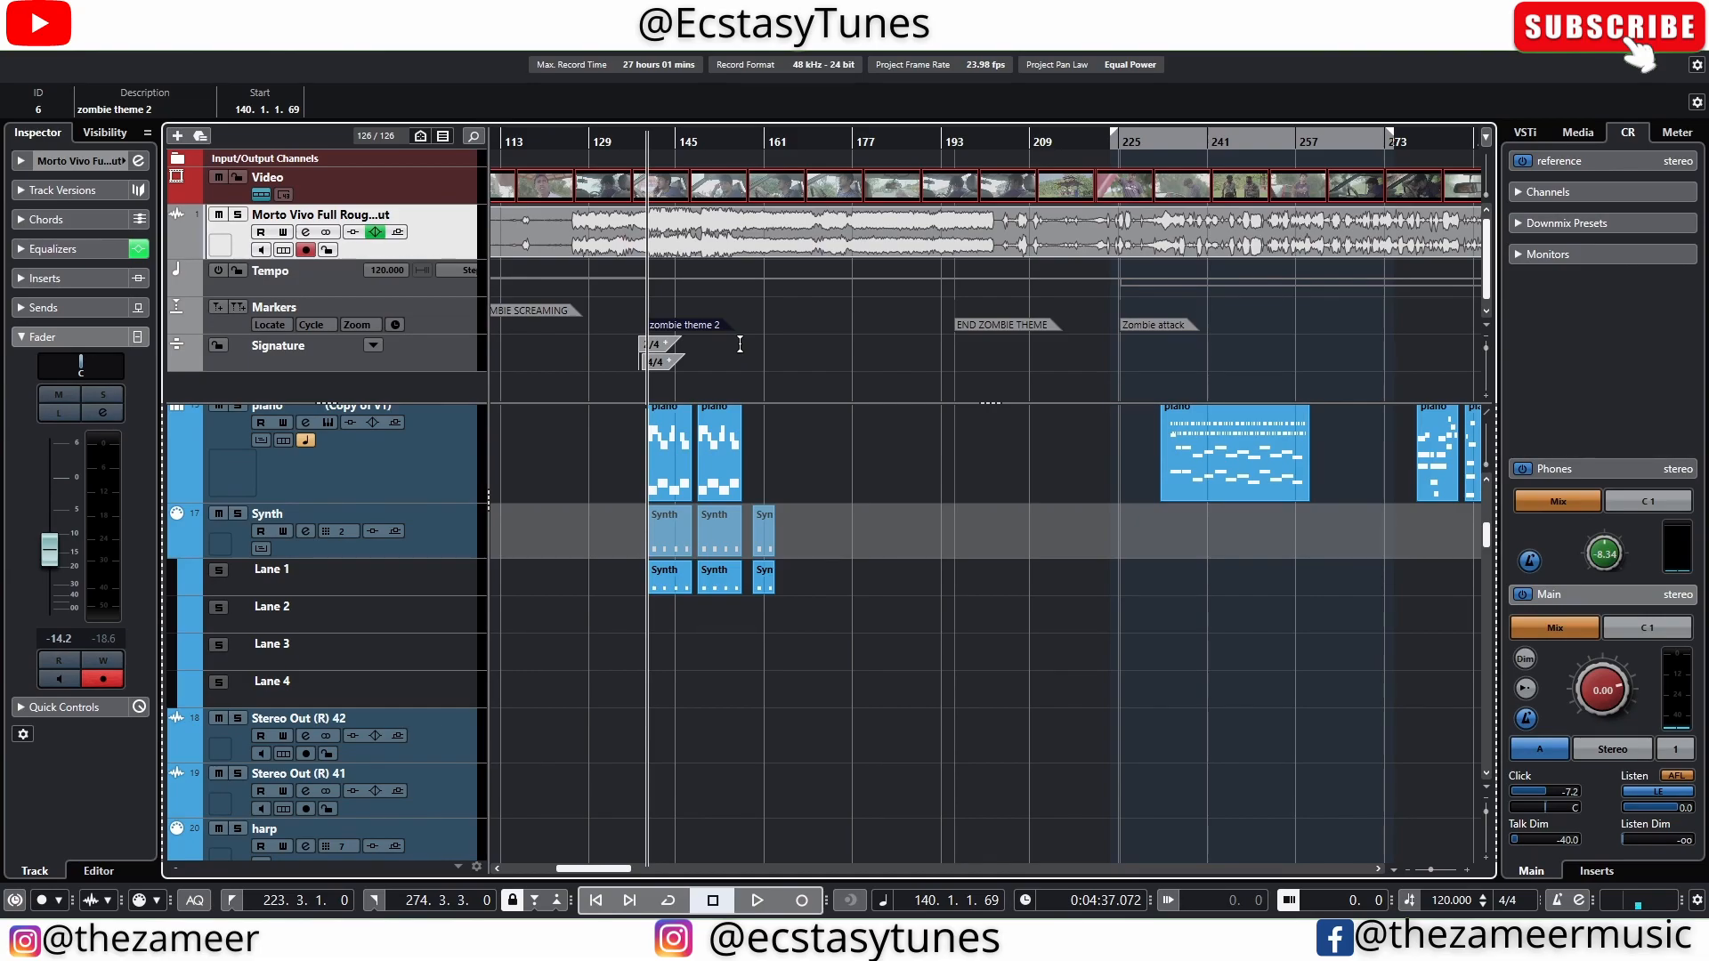
{"action": "left_click_drag", "start_coordinate": [782, 455], "coordinate": [656, 630]}
{"action": "scroll", "coordinate": [751, 579], "scroll_direction": "down", "scroll_amount": 10}
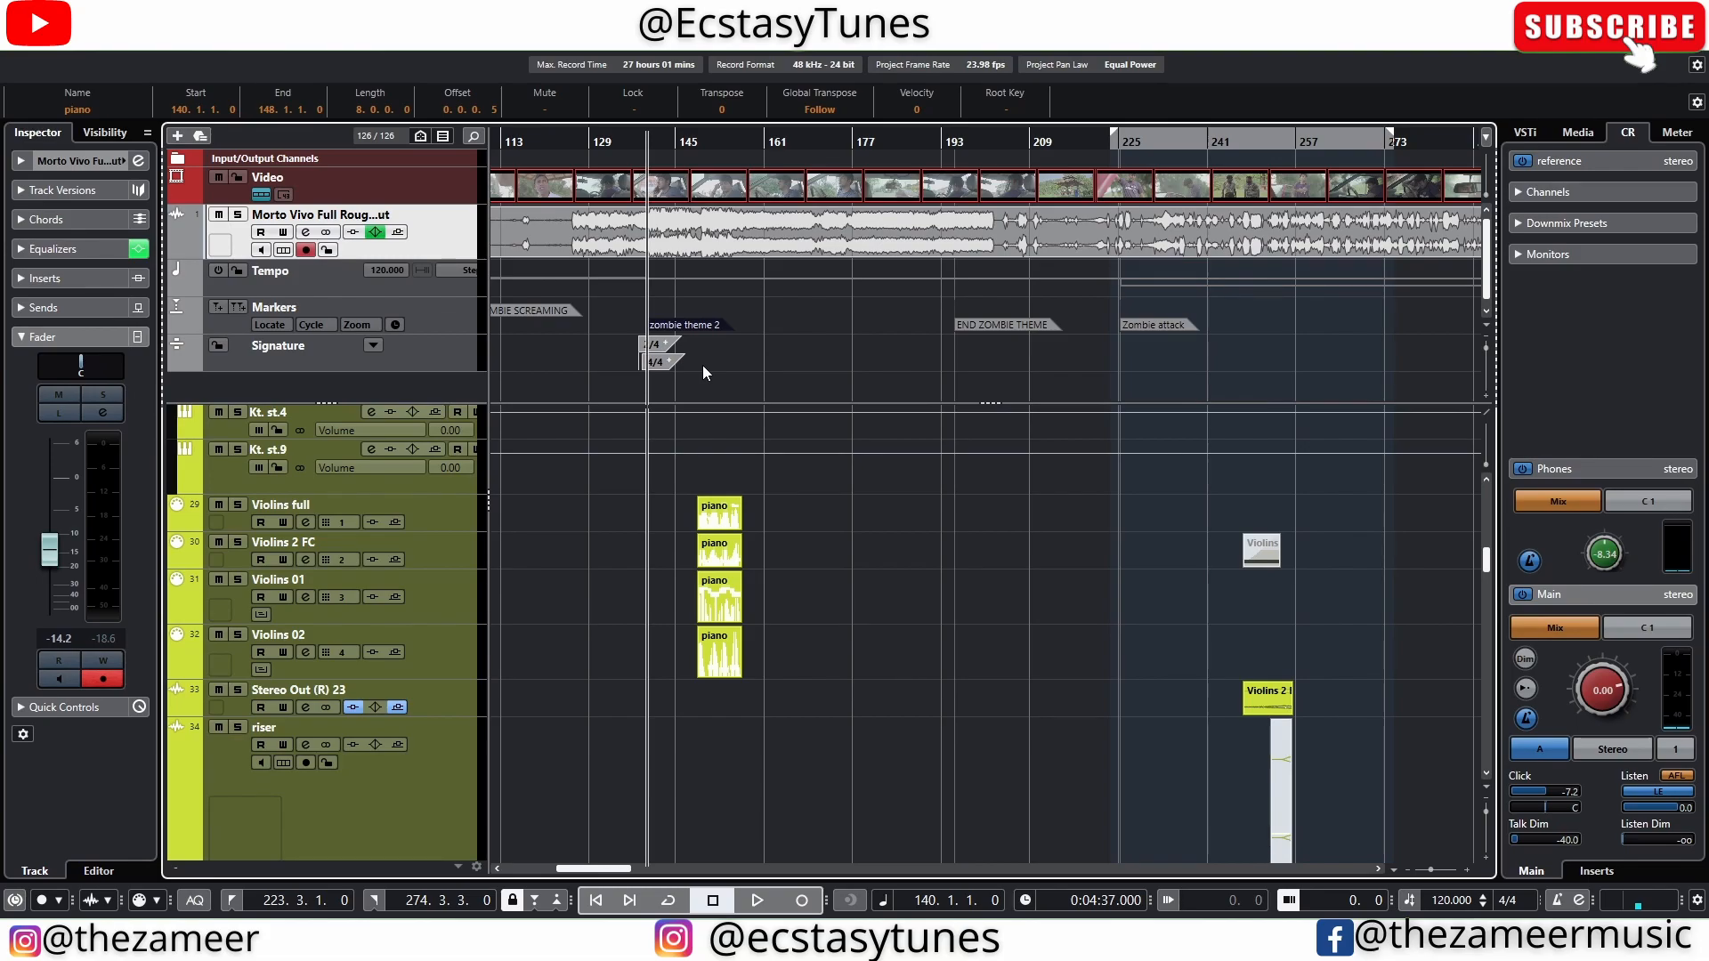
{"action": "scroll", "coordinate": [744, 499], "scroll_direction": "up", "scroll_amount": 10}
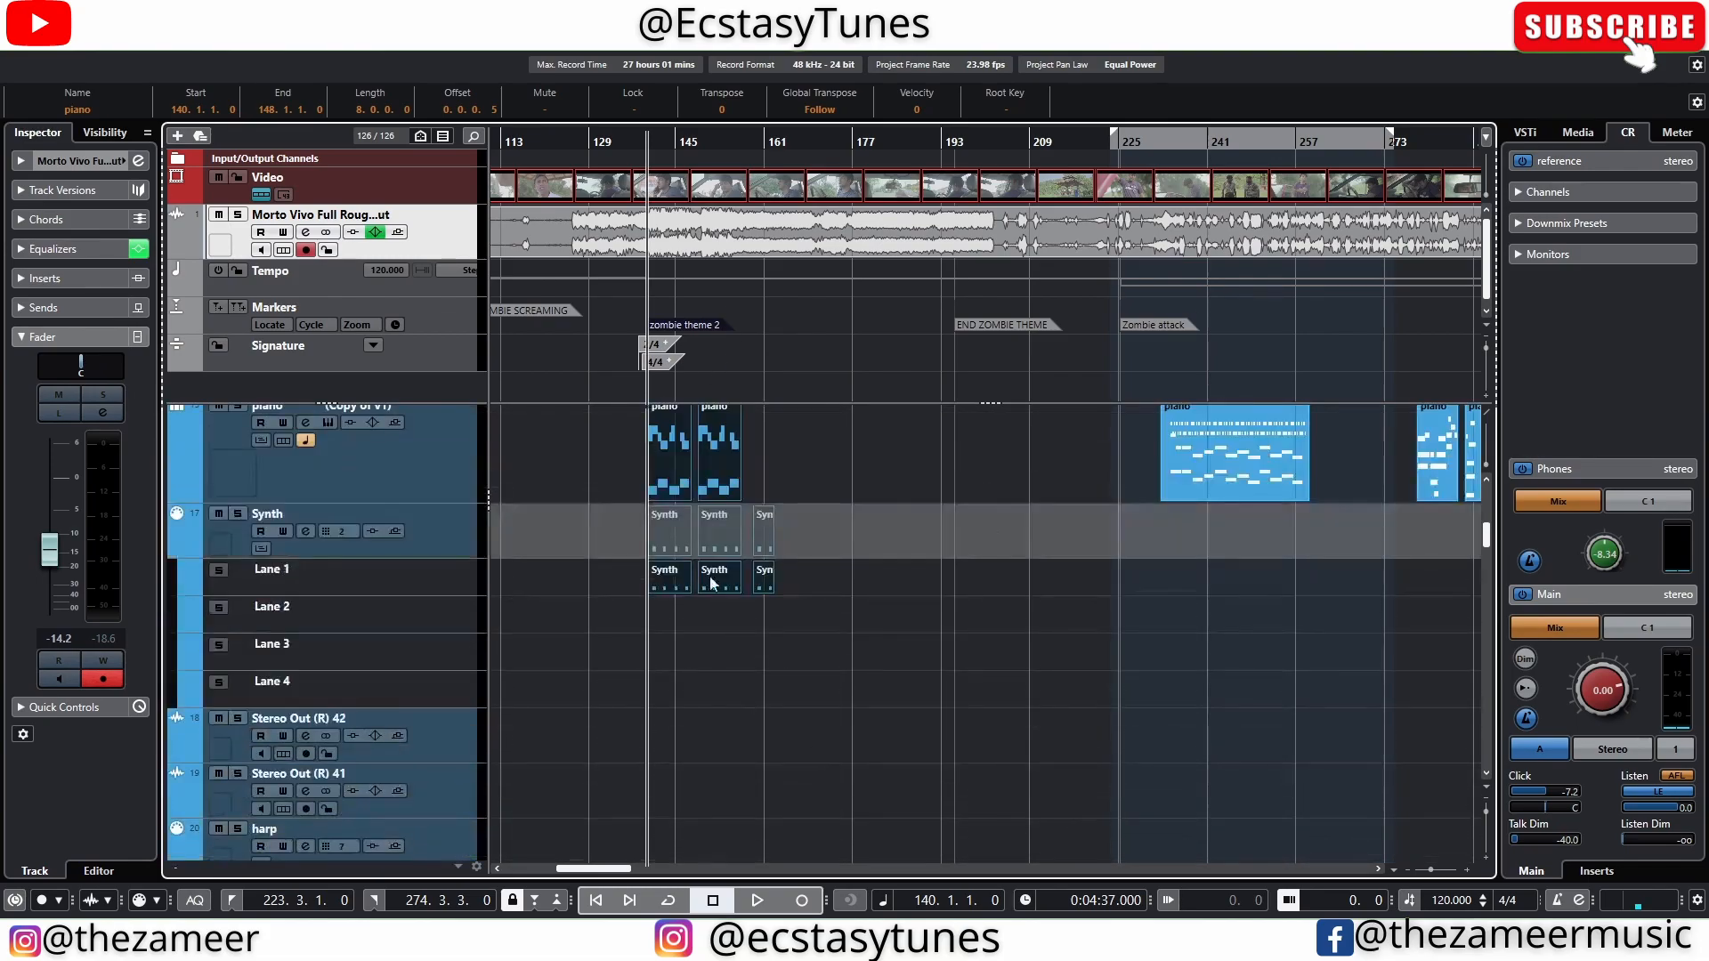
{"action": "left_click", "coordinate": [1006, 328]}
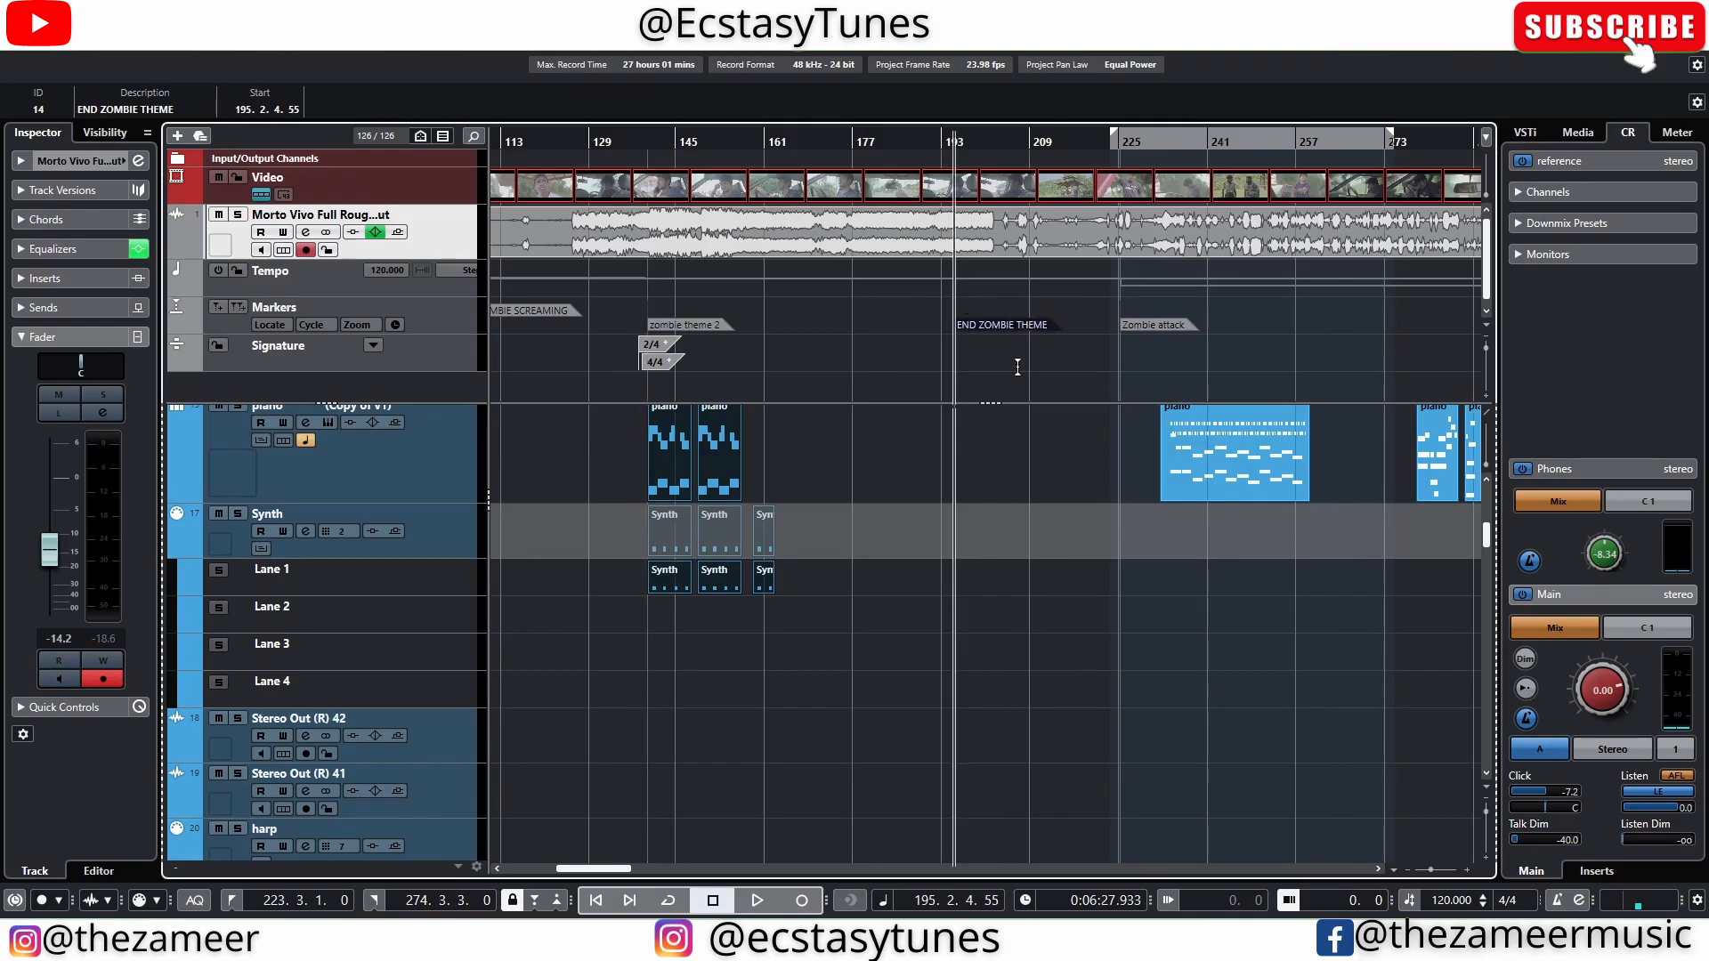
- Copy the piano, Synth and Violins parts of zombie theme 2 together so the copies start at bar 188
{"action": "scroll", "coordinate": [757, 516], "scroll_direction": "down", "scroll_amount": 3}
{"action": "scroll", "coordinate": [756, 517], "scroll_direction": "up", "scroll_amount": 3}
{"action": "left_click", "coordinate": [824, 472]}
{"action": "left_click_drag", "start_coordinate": [824, 472], "coordinate": [666, 627]}
{"action": "scroll", "coordinate": [665, 580], "scroll_direction": "down", "scroll_amount": 10}
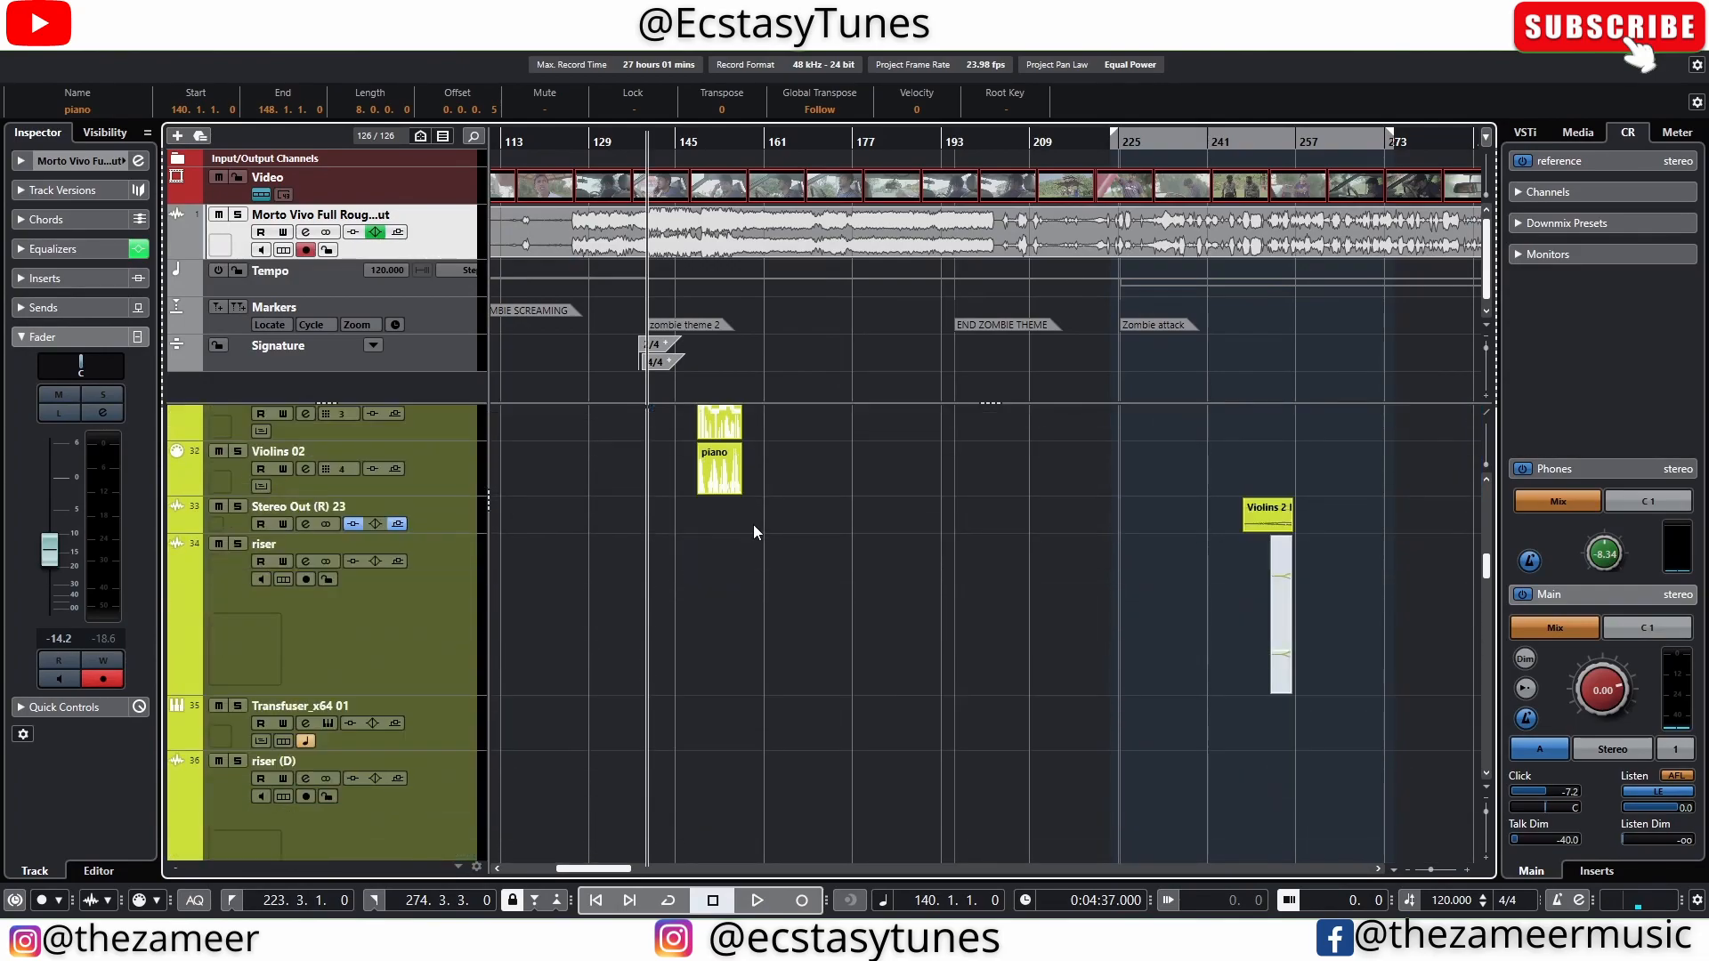
{"action": "scroll", "coordinate": [746, 519], "scroll_direction": "up", "scroll_amount": 2}
{"action": "scroll", "coordinate": [749, 559], "scroll_direction": "up", "scroll_amount": 3}
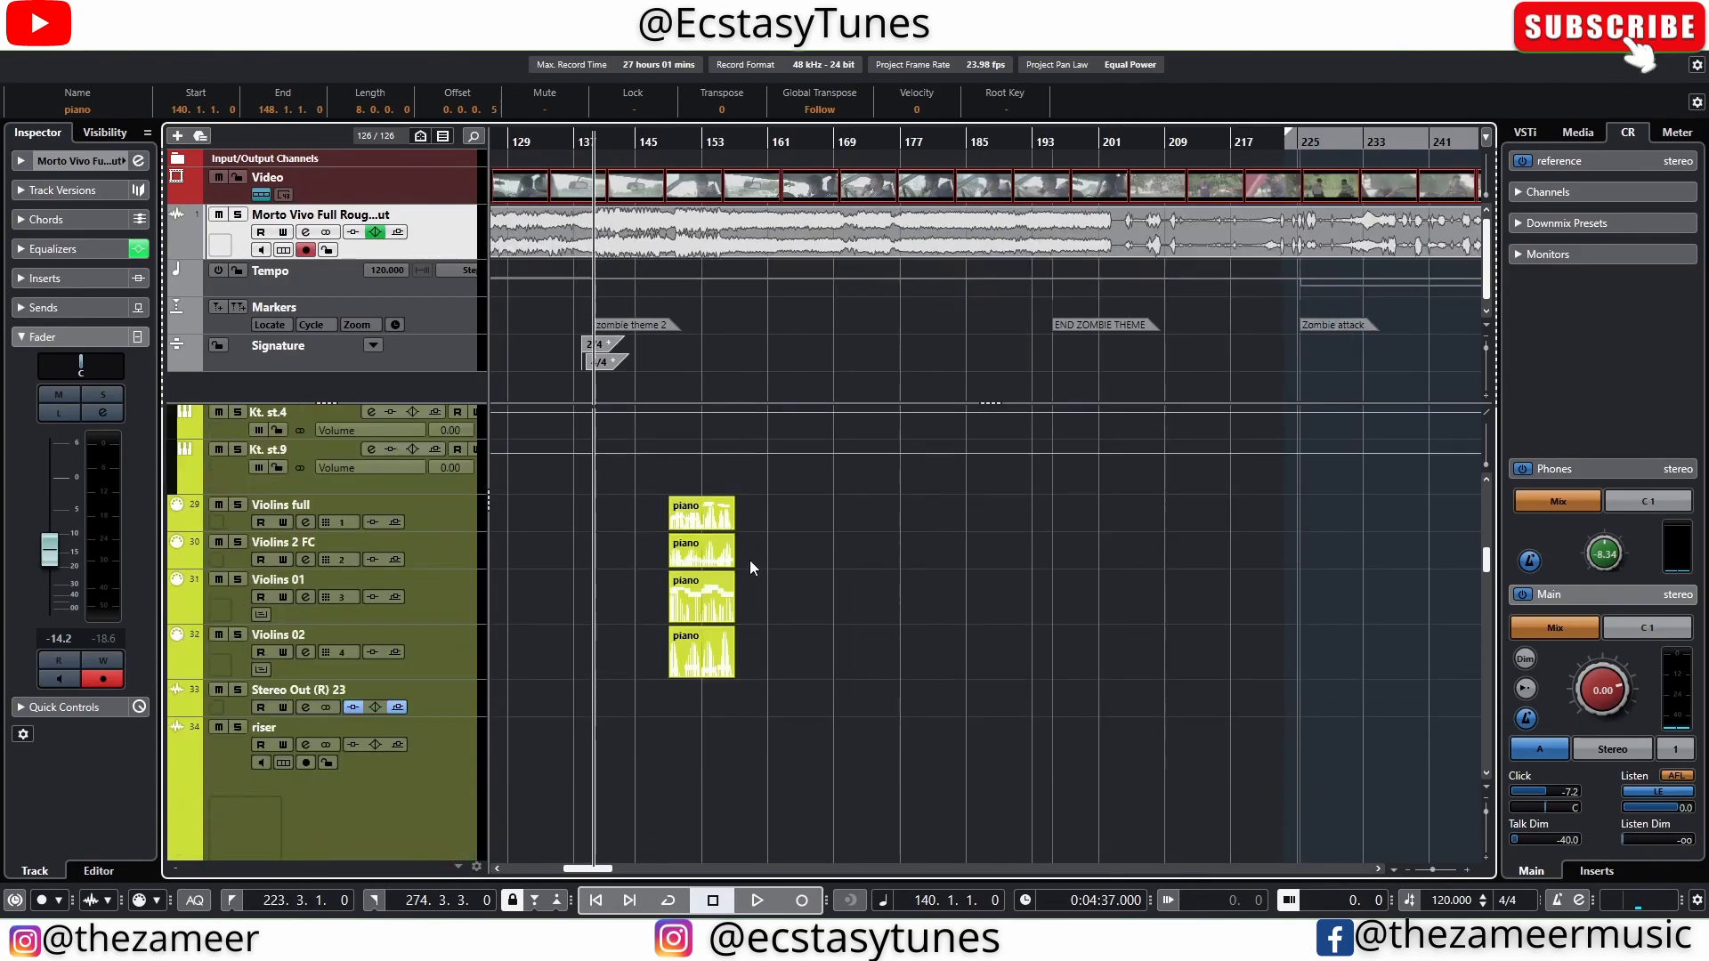
{"action": "left_click", "coordinate": [703, 663], "text": "alt"}
{"action": "left_click_drag", "start_coordinate": [702, 663], "coordinate": [1097, 664]}
{"action": "scroll", "coordinate": [1074, 572], "scroll_direction": "up", "scroll_amount": 8}
{"action": "scroll", "coordinate": [1074, 572], "scroll_direction": "down", "scroll_amount": 4}
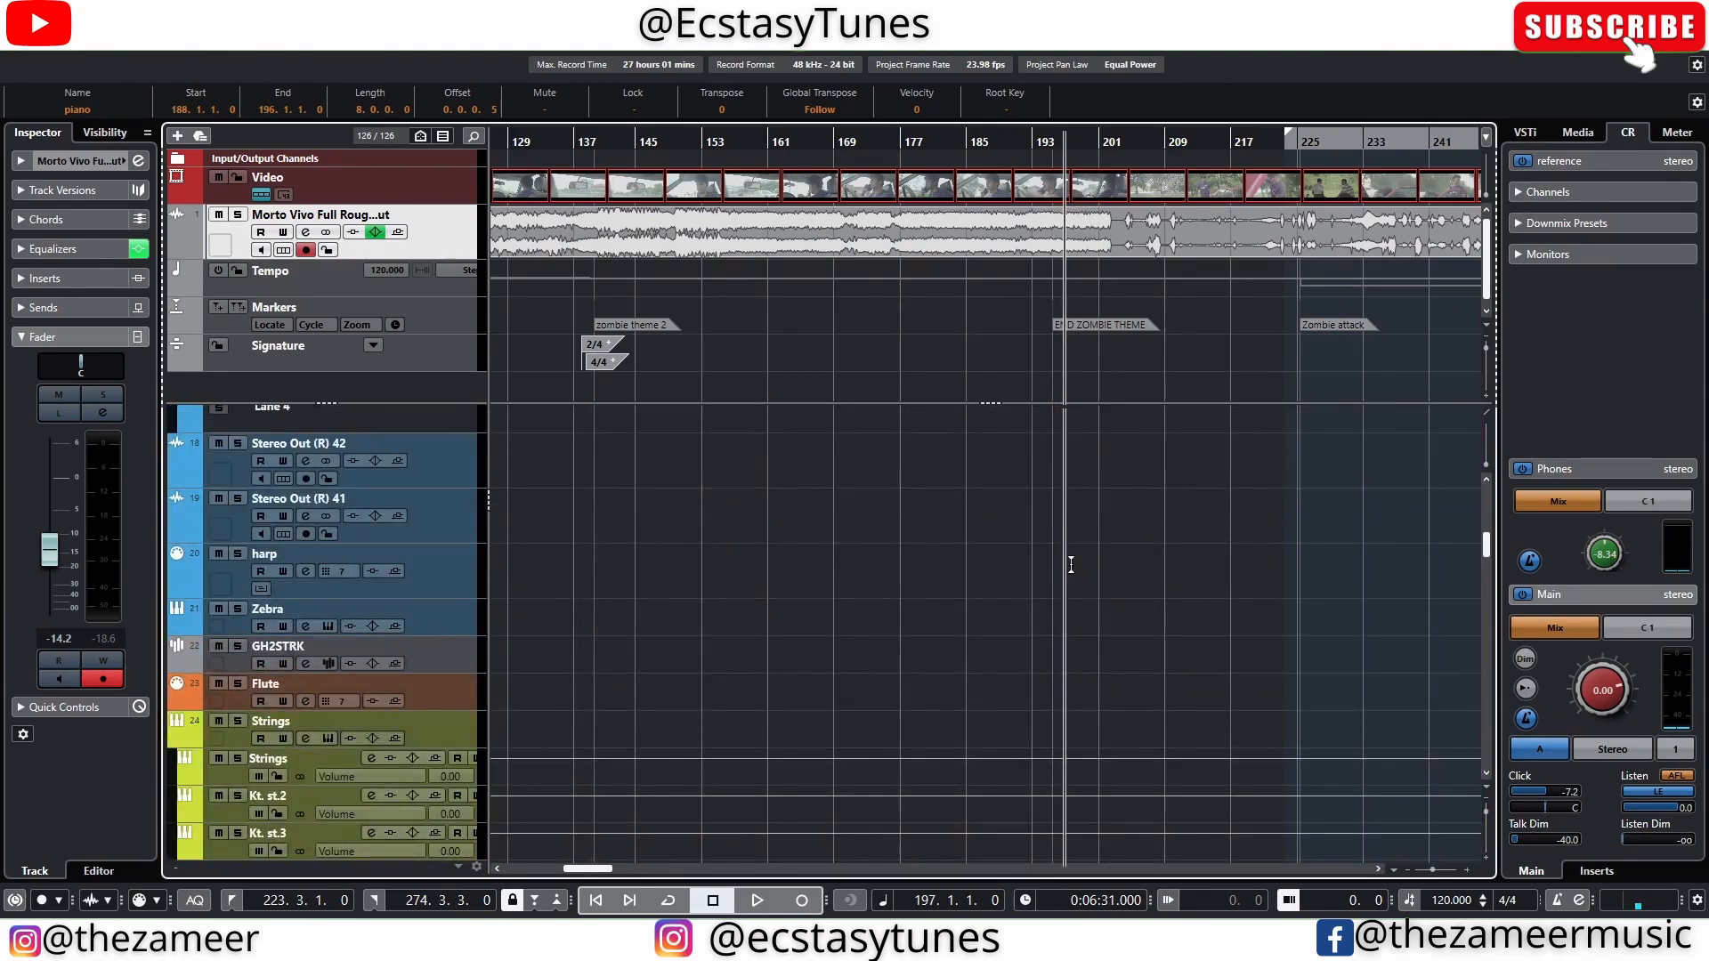
- Examine the Solo Viola and gravity tracks for parts missed in the copy, and check the copied parts around the END ZOMBIE THEME marker
{"action": "scroll", "coordinate": [1071, 564], "scroll_direction": "down", "scroll_amount": 10}
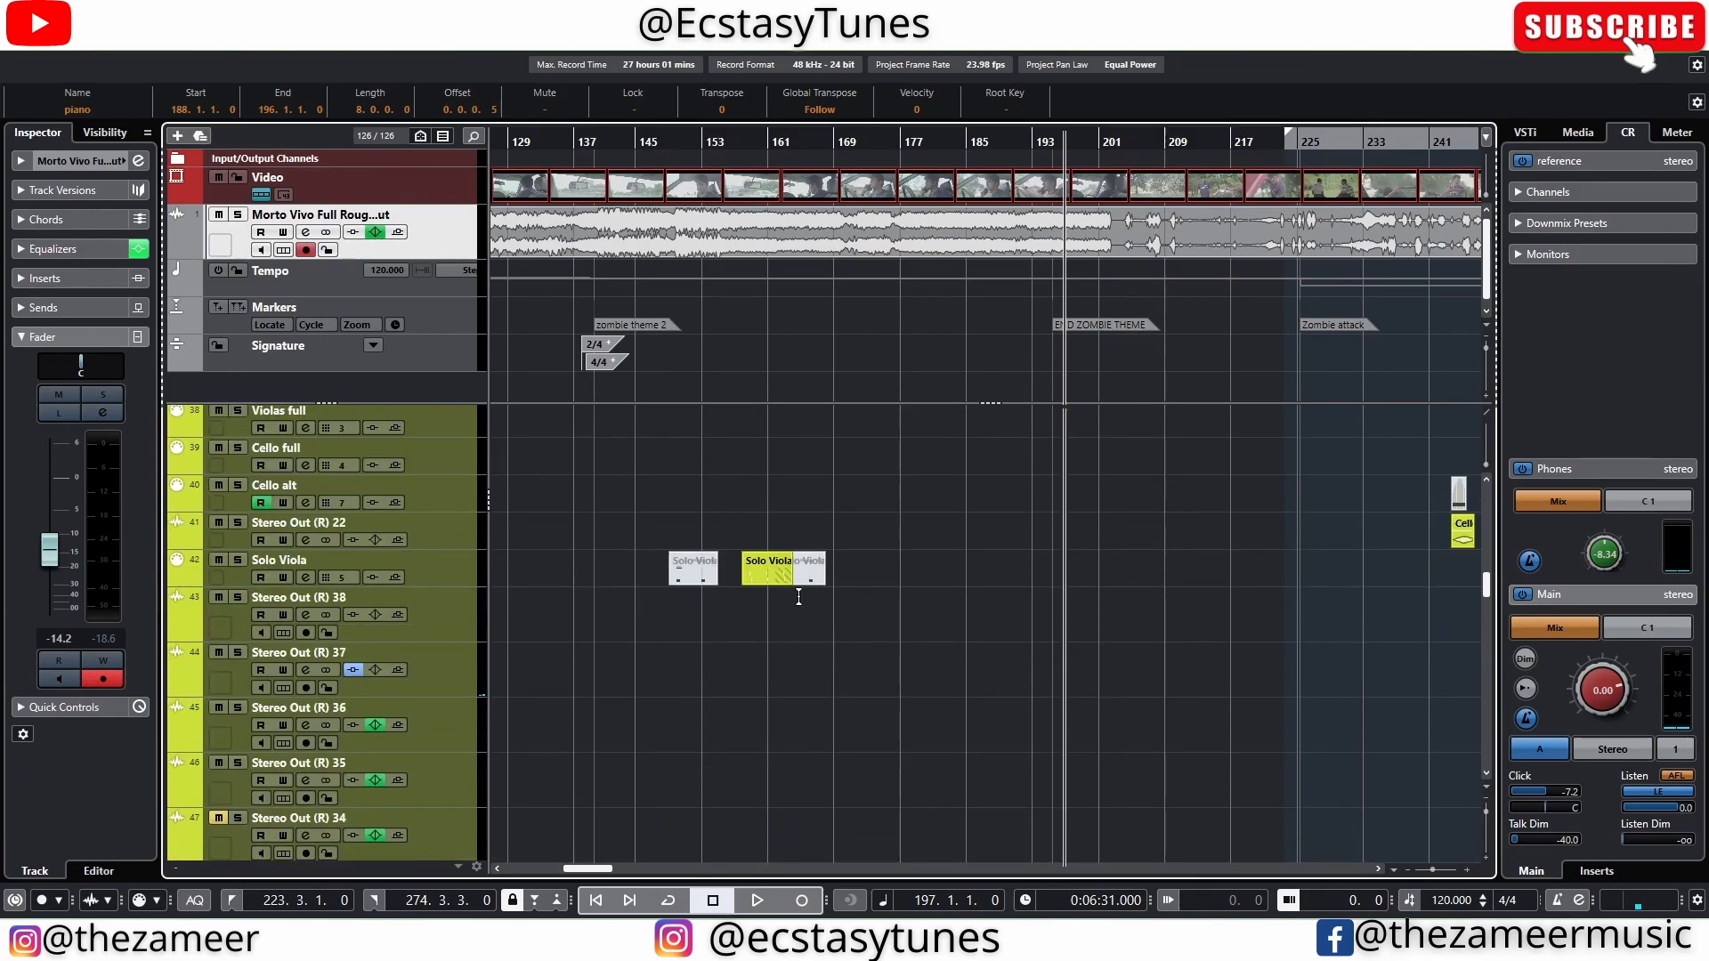
{"action": "scroll", "coordinate": [810, 538], "scroll_direction": "down", "scroll_amount": 6}
{"action": "left_click", "coordinate": [698, 419]}
{"action": "scroll", "coordinate": [689, 691], "scroll_direction": "up", "scroll_amount": 6}
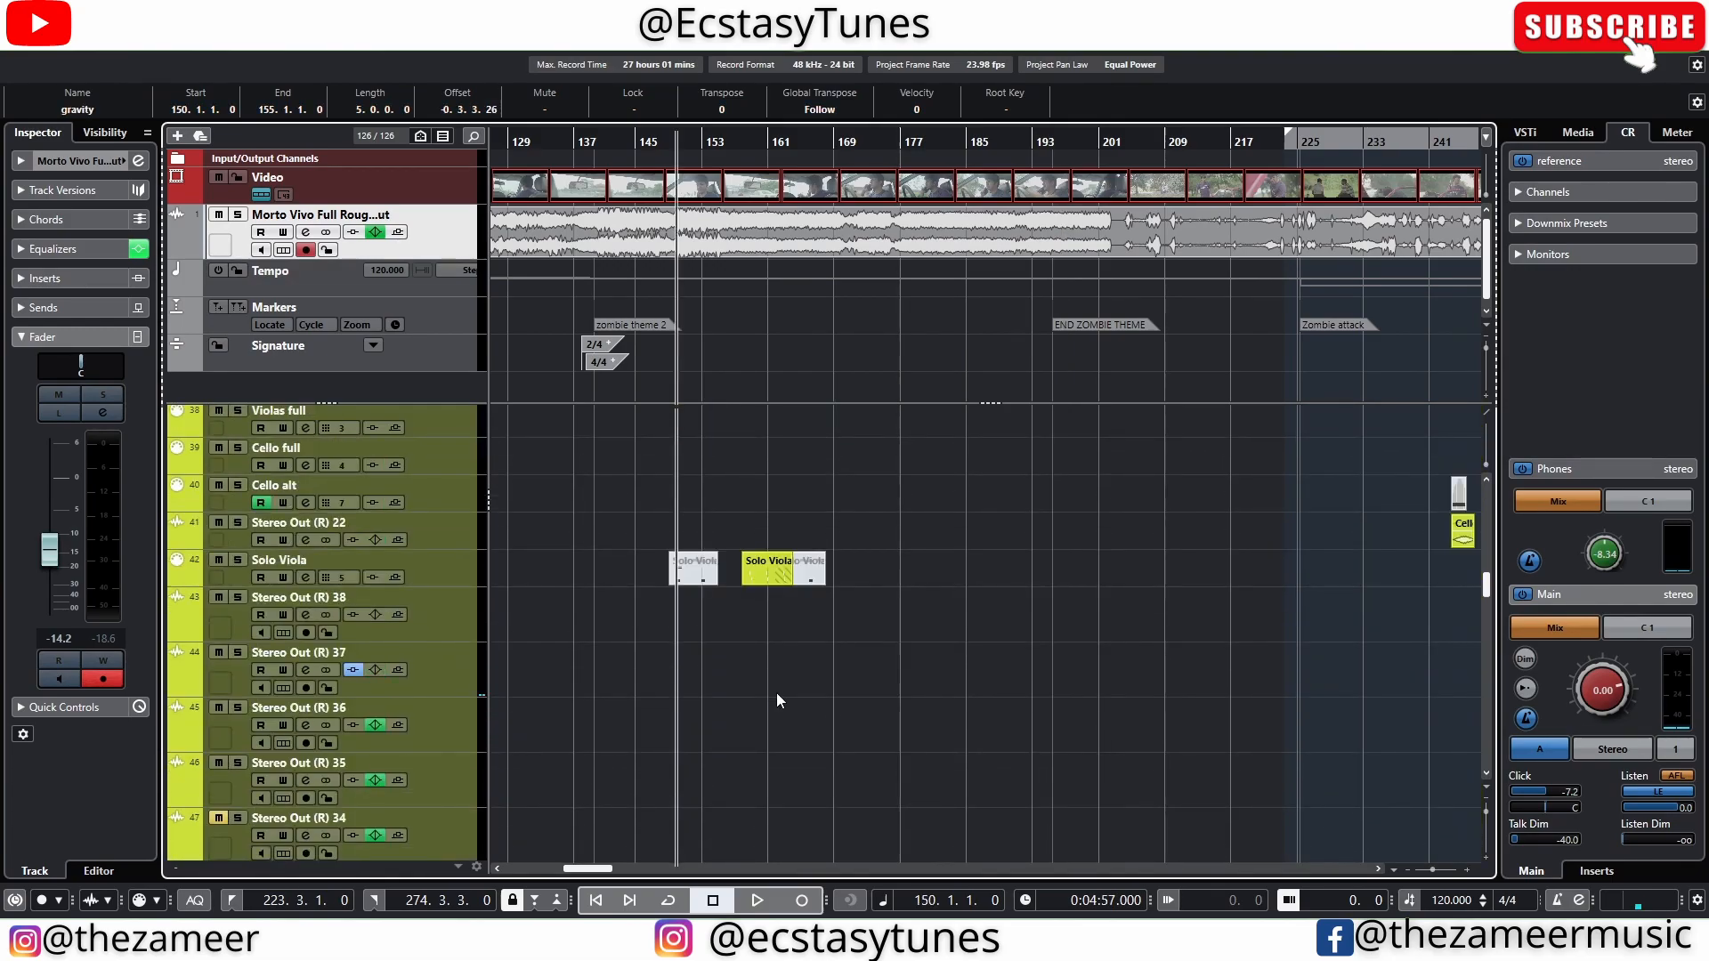
{"action": "left_click", "coordinate": [1081, 324]}
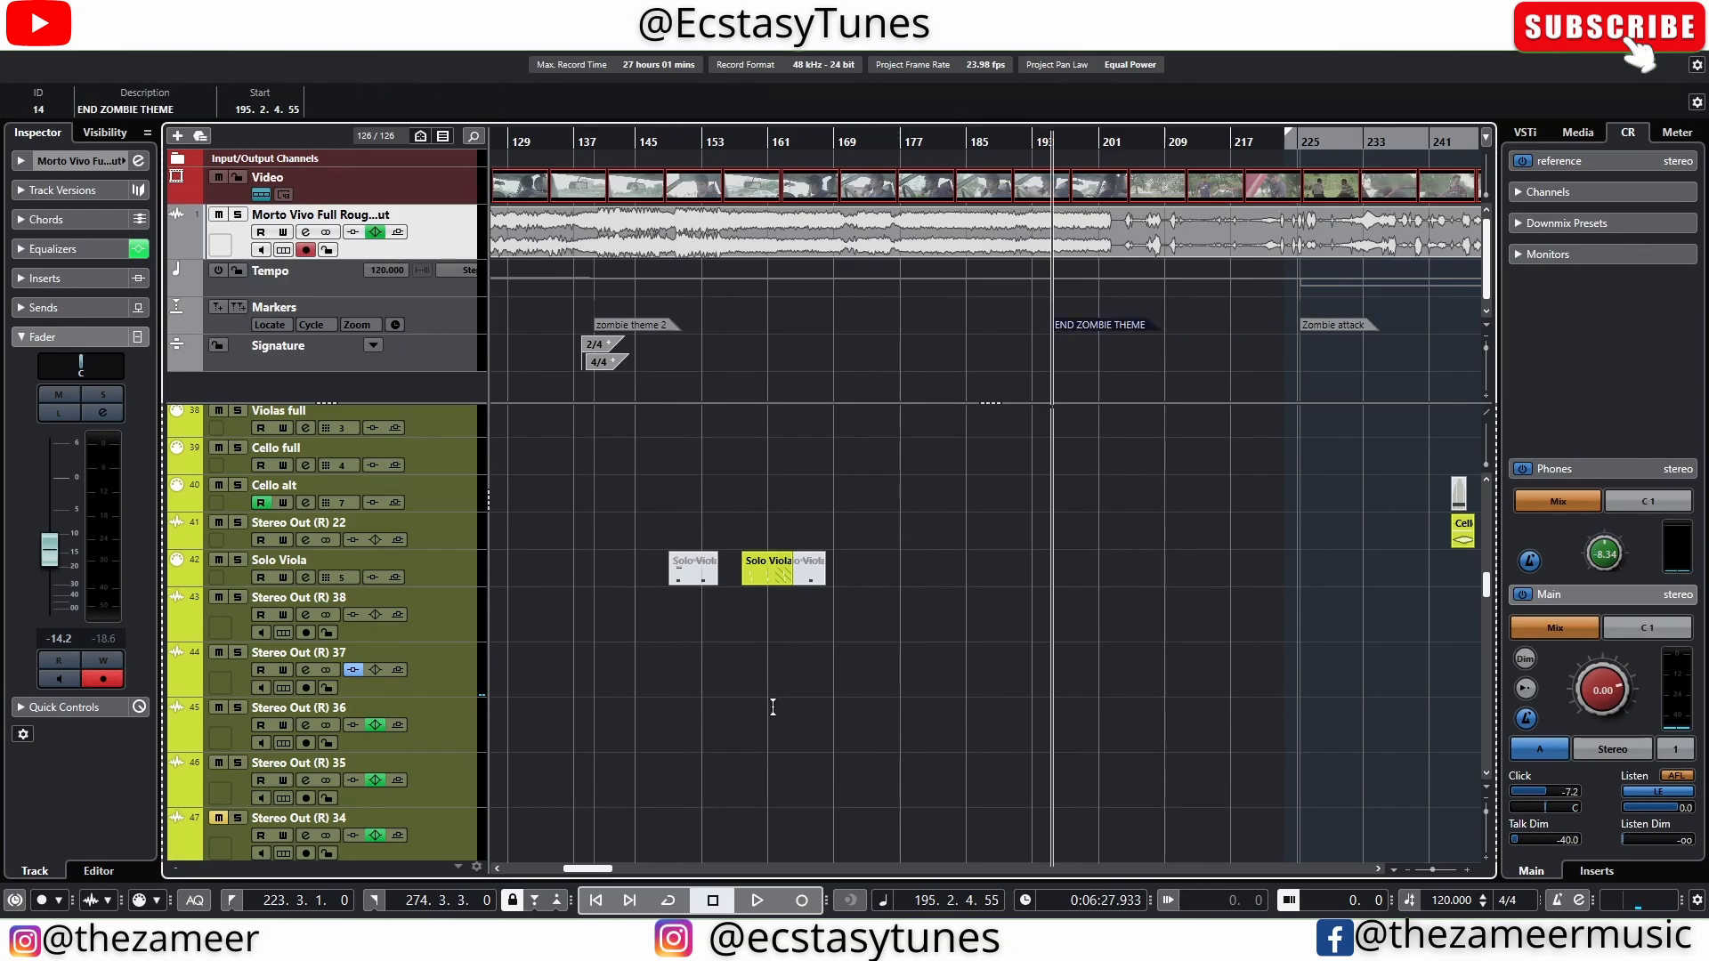
{"action": "scroll", "coordinate": [772, 706], "scroll_direction": "up", "scroll_amount": 10}
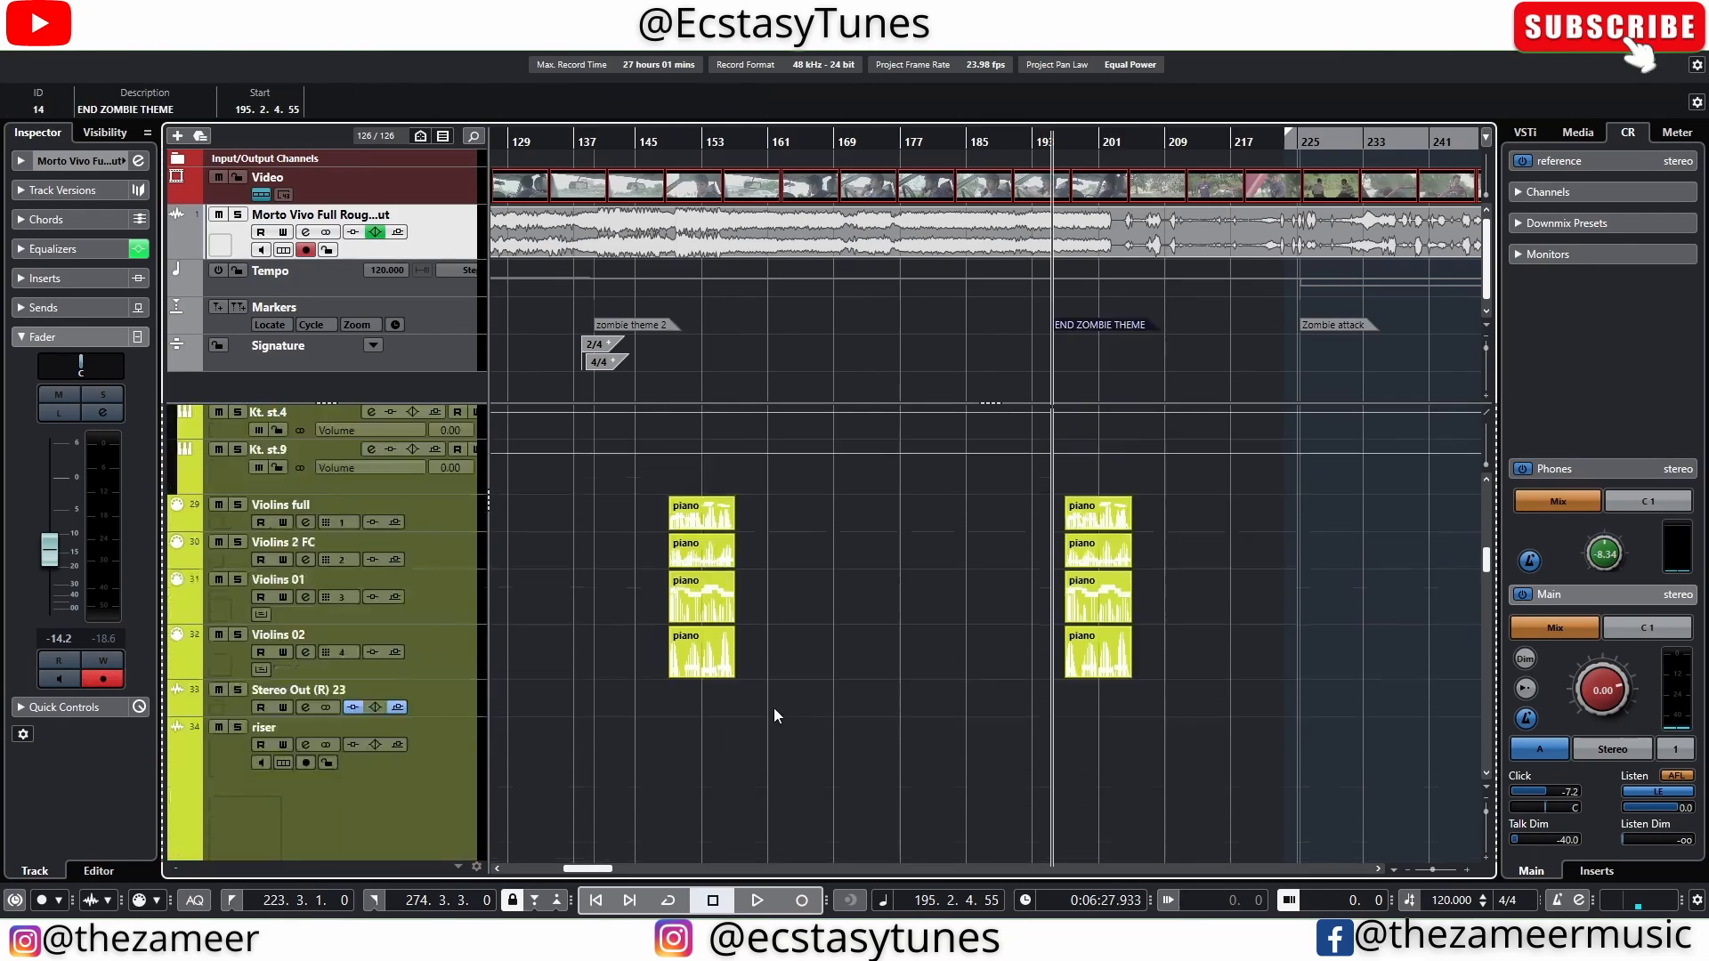
{"action": "scroll", "coordinate": [774, 715], "scroll_direction": "up", "scroll_amount": 8}
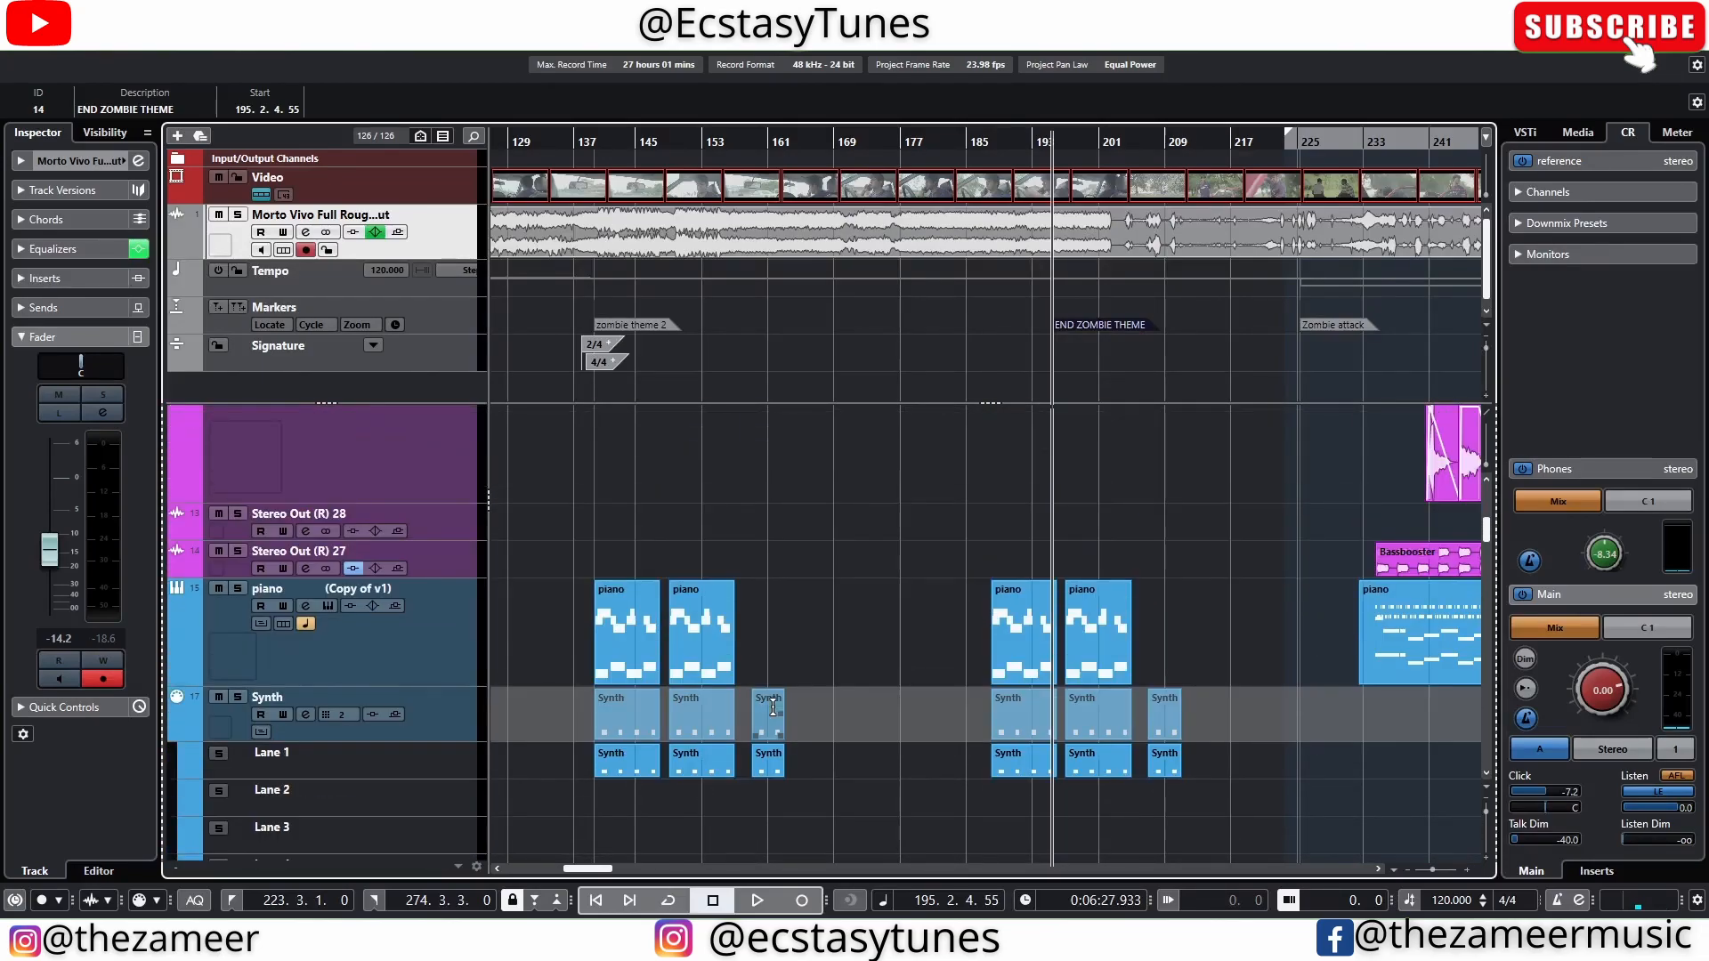
{"action": "scroll", "coordinate": [774, 716], "scroll_direction": "down", "scroll_amount": 4}
{"action": "scroll", "coordinate": [774, 716], "scroll_direction": "down", "scroll_amount": 3}
{"action": "scroll", "coordinate": [774, 716], "scroll_direction": "up", "scroll_amount": 5}
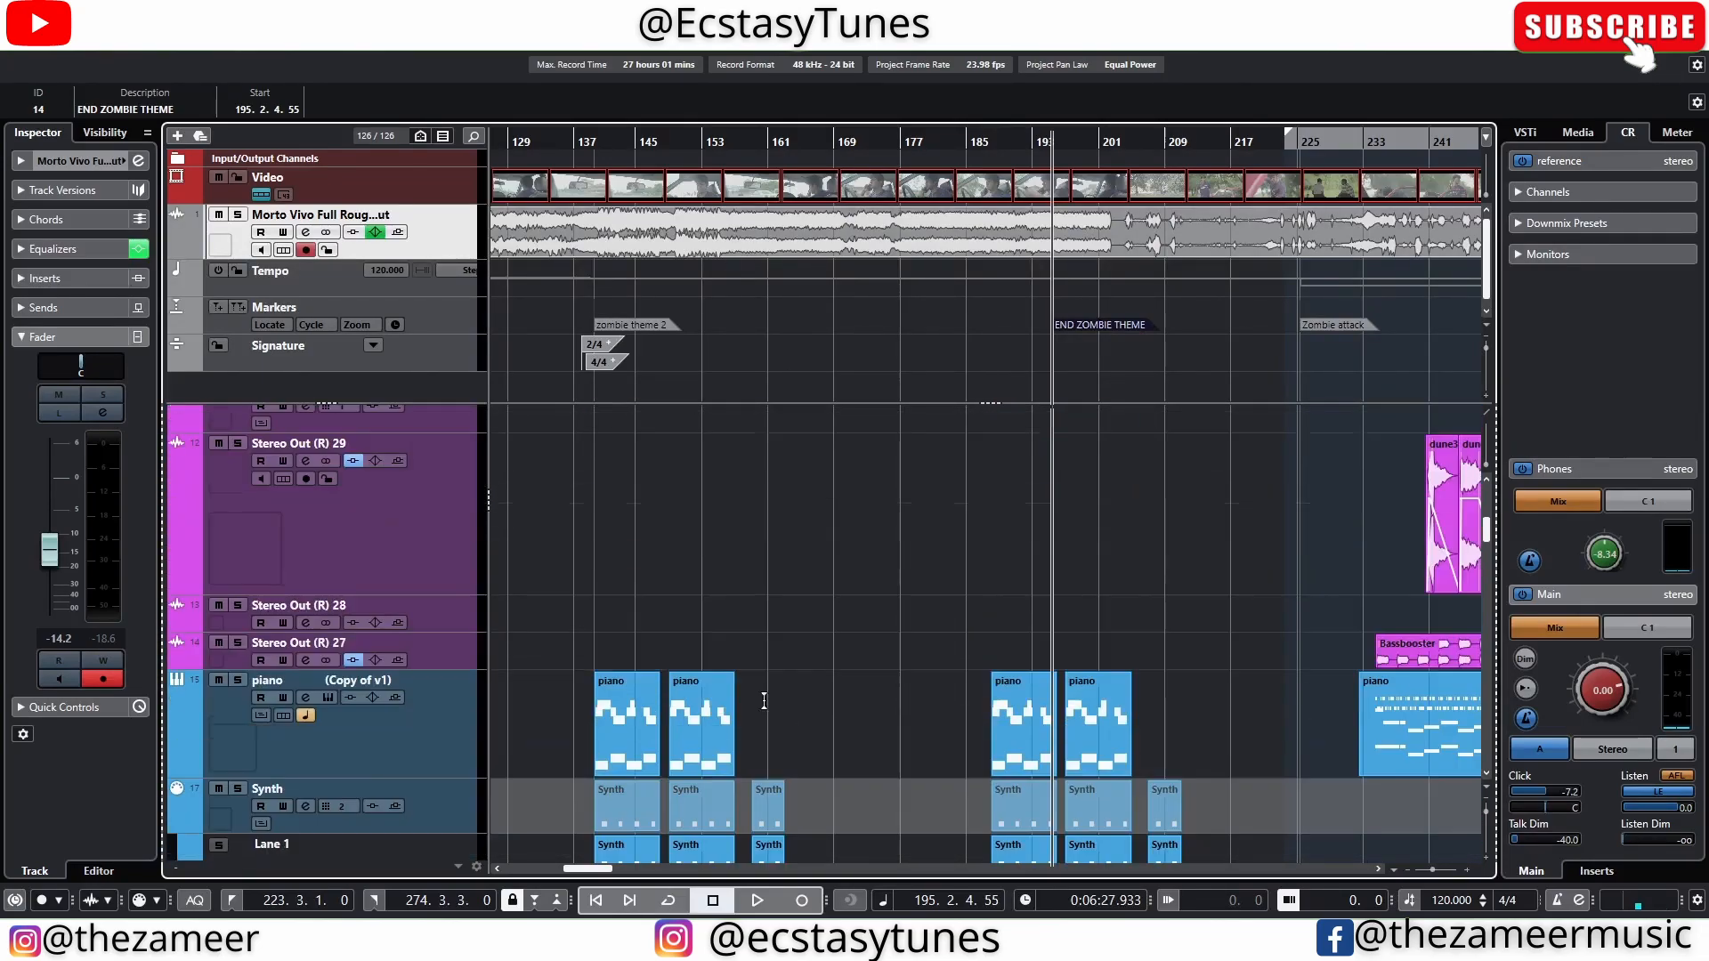
- Group the original piano, Synth, Violins, Solo Viola and gravity parts of zombie theme 2 across their tracks
{"action": "scroll", "coordinate": [774, 716], "scroll_direction": "down", "scroll_amount": 2}
{"action": "left_click_drag", "start_coordinate": [561, 553], "coordinate": [869, 710]}
{"action": "scroll", "coordinate": [846, 658], "scroll_direction": "down", "scroll_amount": 10}
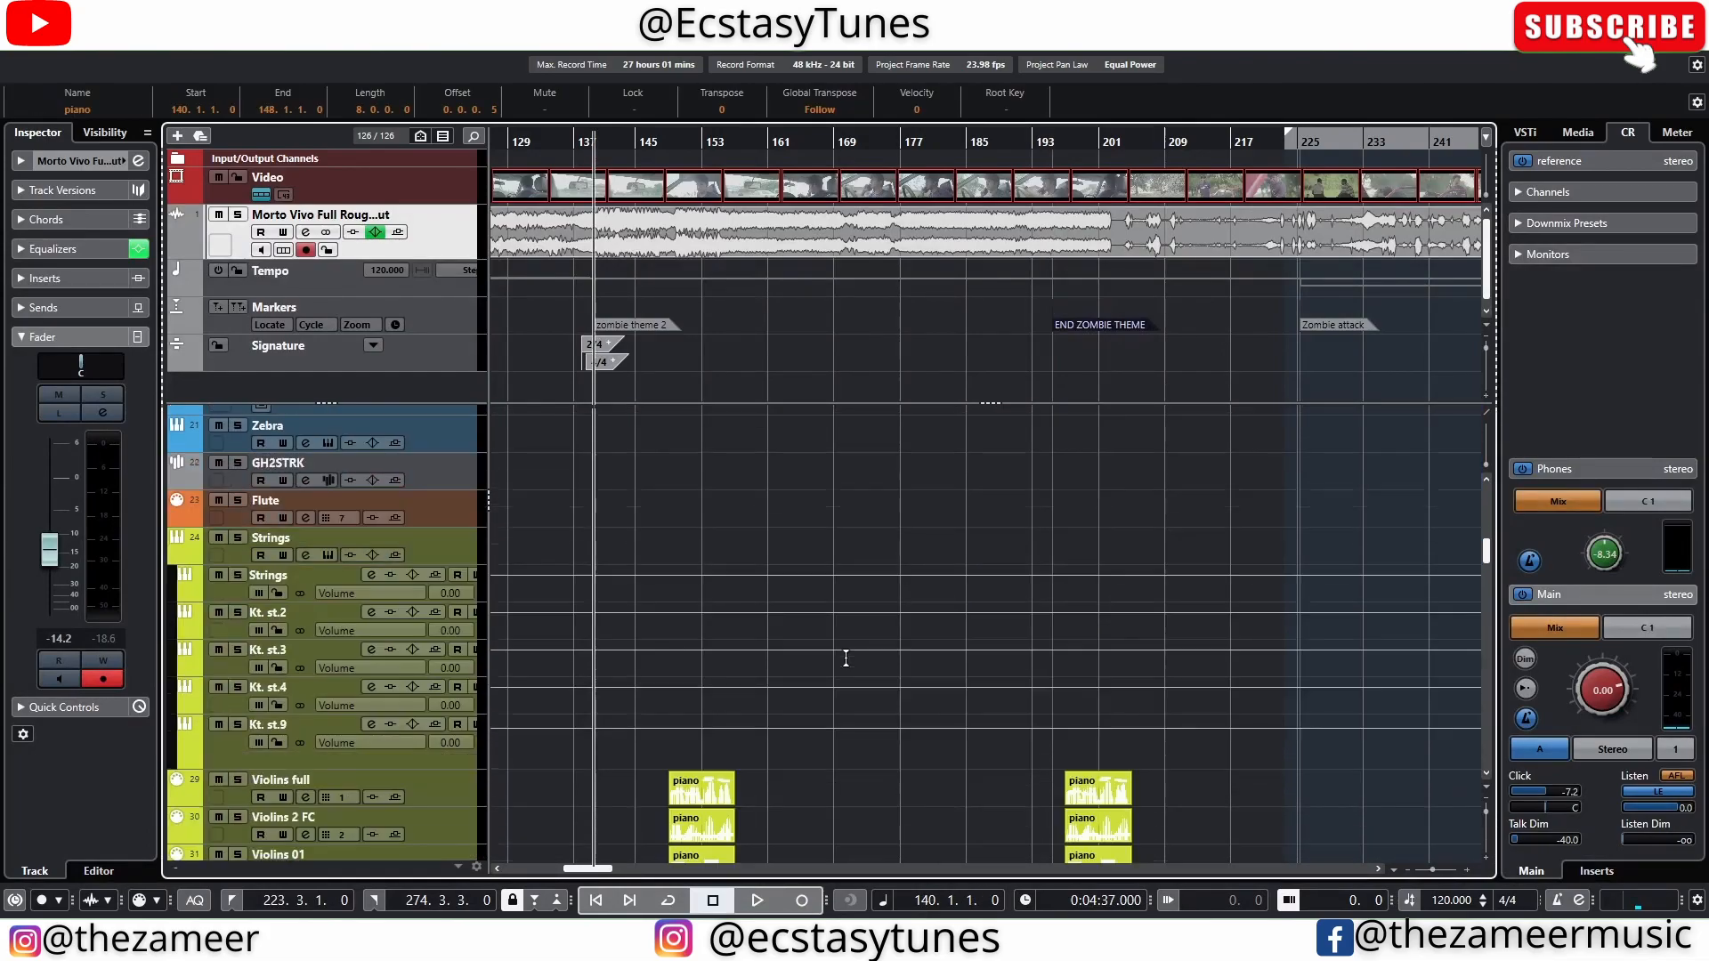
{"action": "left_click_drag", "start_coordinate": [628, 525], "coordinate": [761, 666]}
{"action": "scroll", "coordinate": [762, 665], "scroll_direction": "down", "scroll_amount": 6}
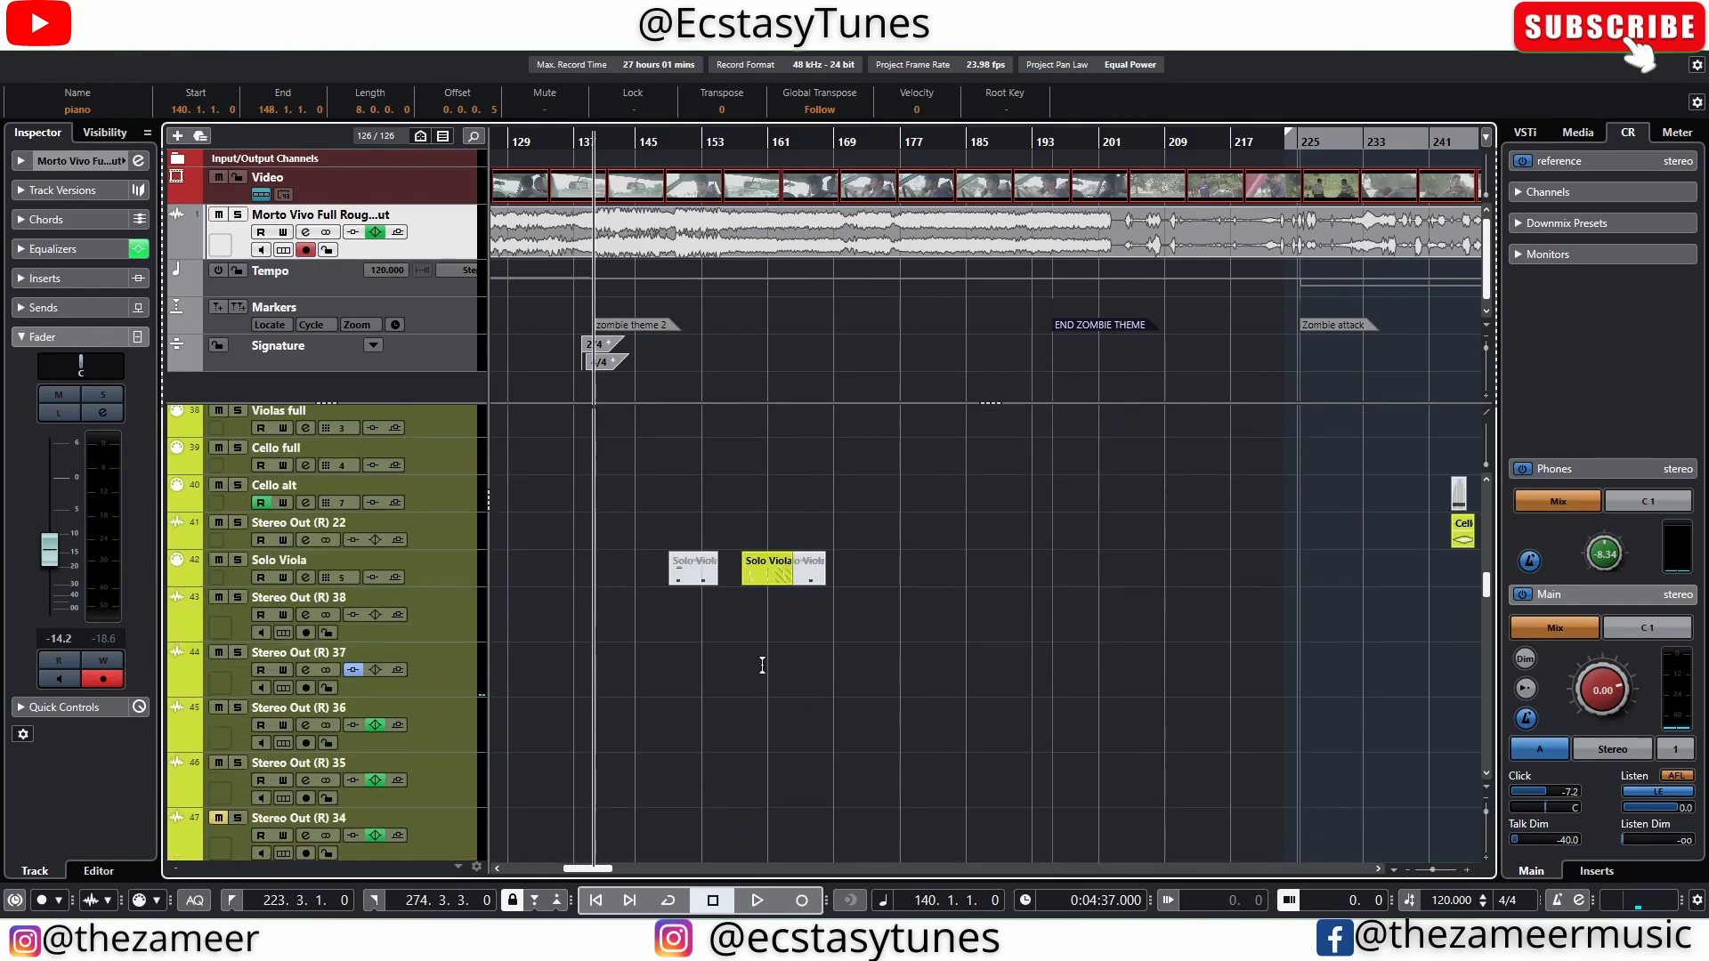
{"action": "left_click", "coordinate": [764, 580]}
{"action": "scroll", "coordinate": [742, 650], "scroll_direction": "down", "scroll_amount": 5}
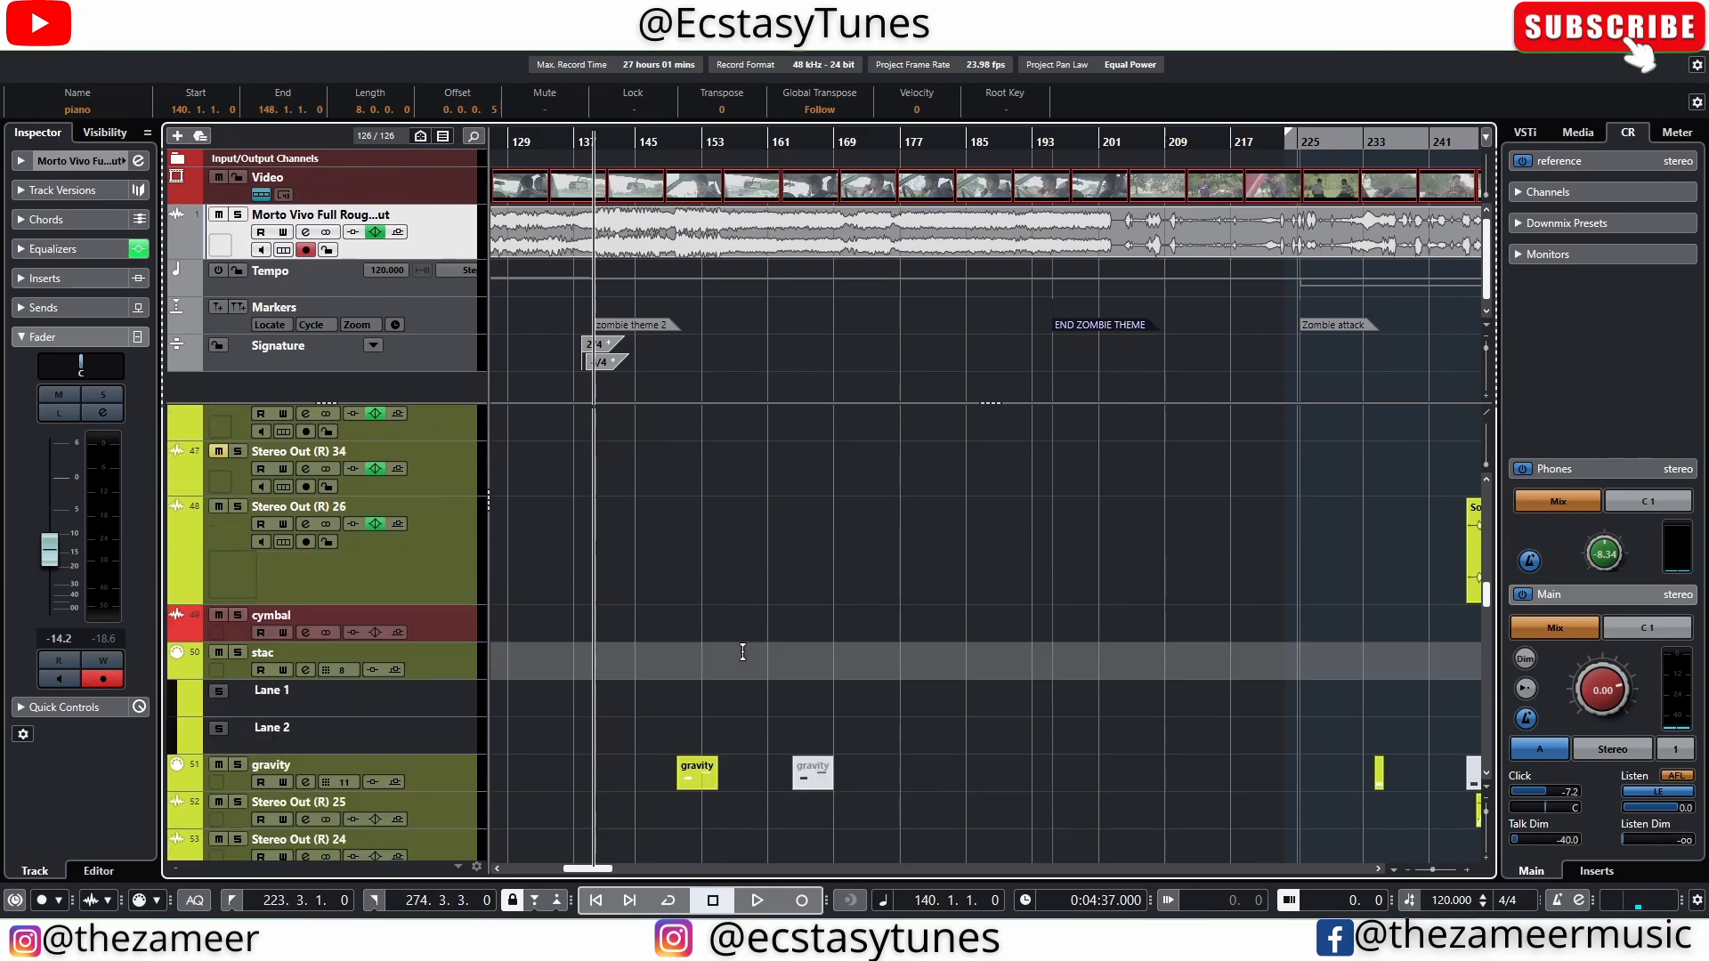
{"action": "scroll", "coordinate": [778, 617], "scroll_direction": "down", "scroll_amount": 3}
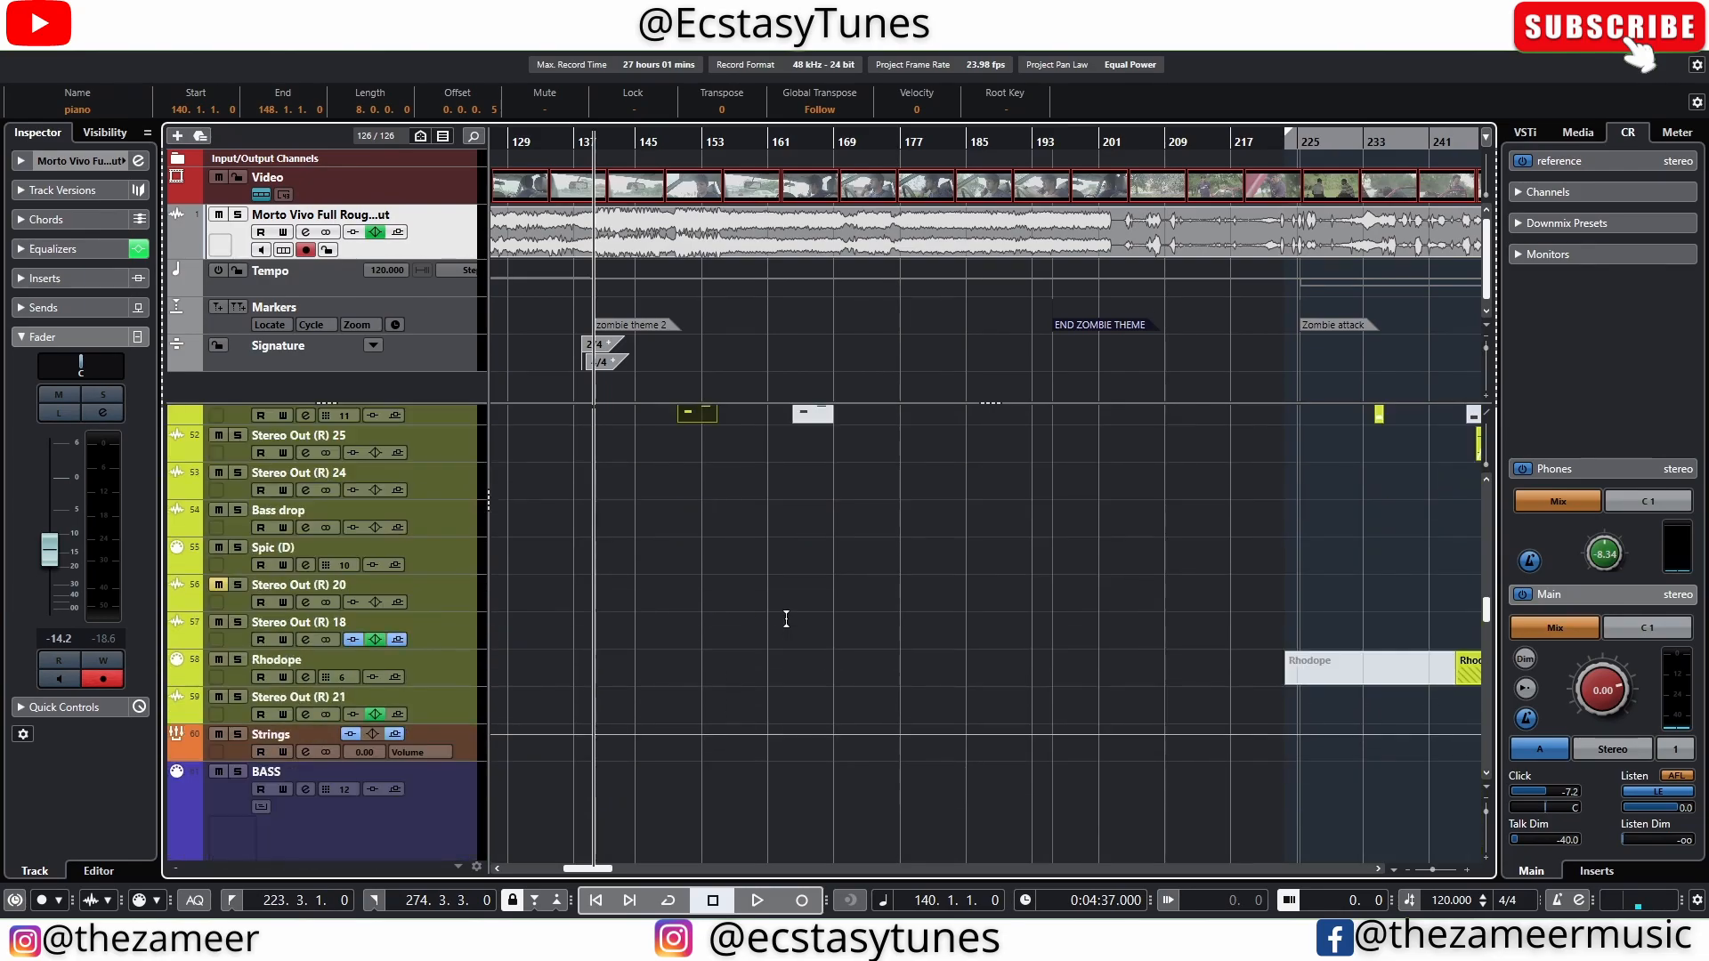
{"action": "scroll", "coordinate": [679, 578], "scroll_direction": "up", "scroll_amount": 2, "text": "ctrl"}
{"action": "scroll", "coordinate": [733, 589], "scroll_direction": "up", "scroll_amount": 2}
{"action": "scroll", "coordinate": [712, 654], "scroll_direction": "up", "scroll_amount": 2, "text": "ctrl"}
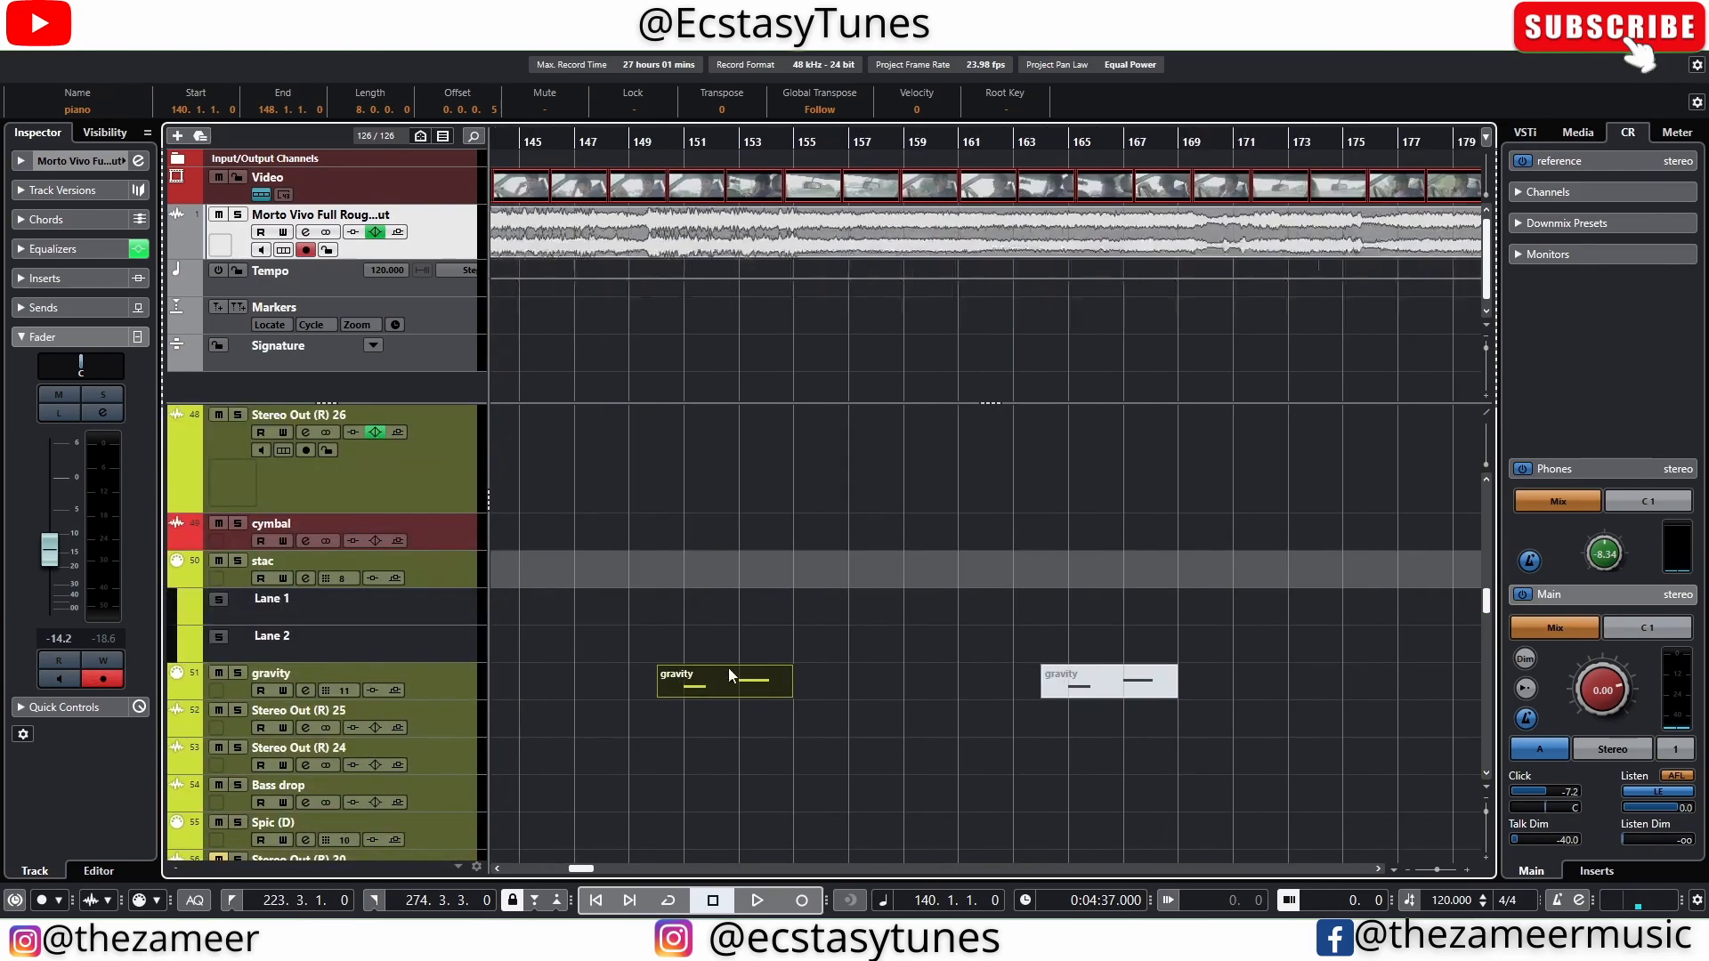
{"action": "scroll", "coordinate": [734, 674], "scroll_direction": "up", "scroll_amount": 3}
{"action": "scroll", "coordinate": [734, 674], "scroll_direction": "up", "scroll_amount": 10}
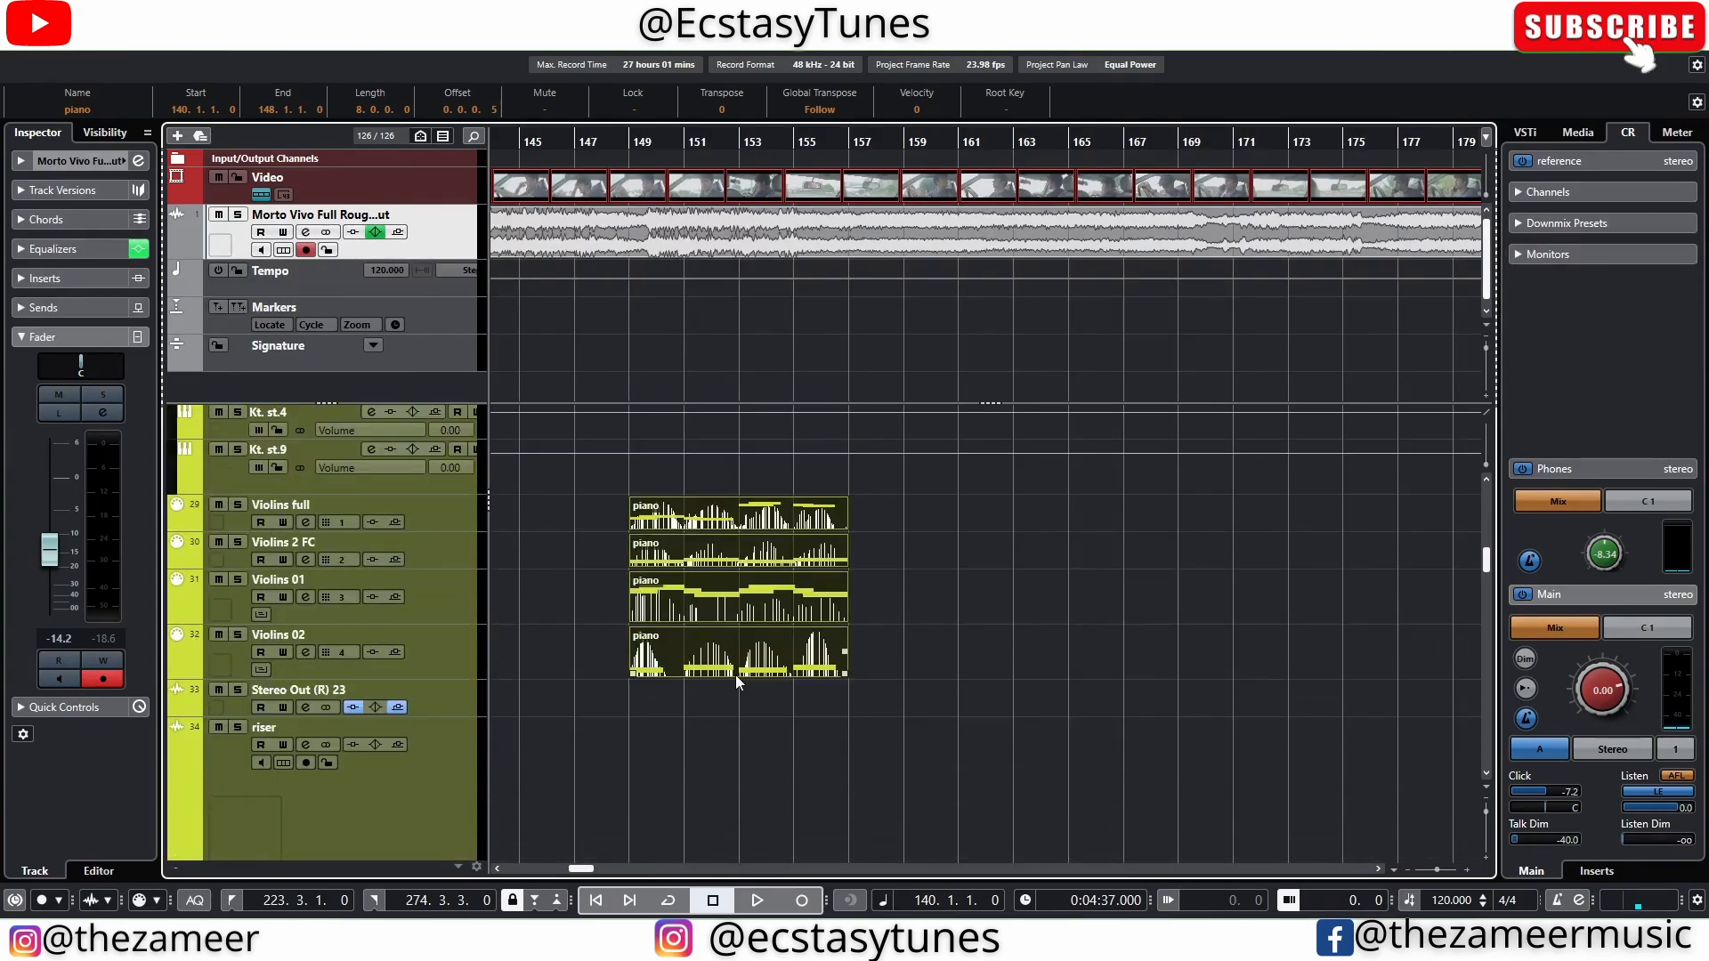
{"action": "scroll", "coordinate": [735, 674], "scroll_direction": "up", "scroll_amount": 3}
{"action": "scroll", "coordinate": [736, 675], "scroll_direction": "down", "scroll_amount": 2, "text": "ctrl"}
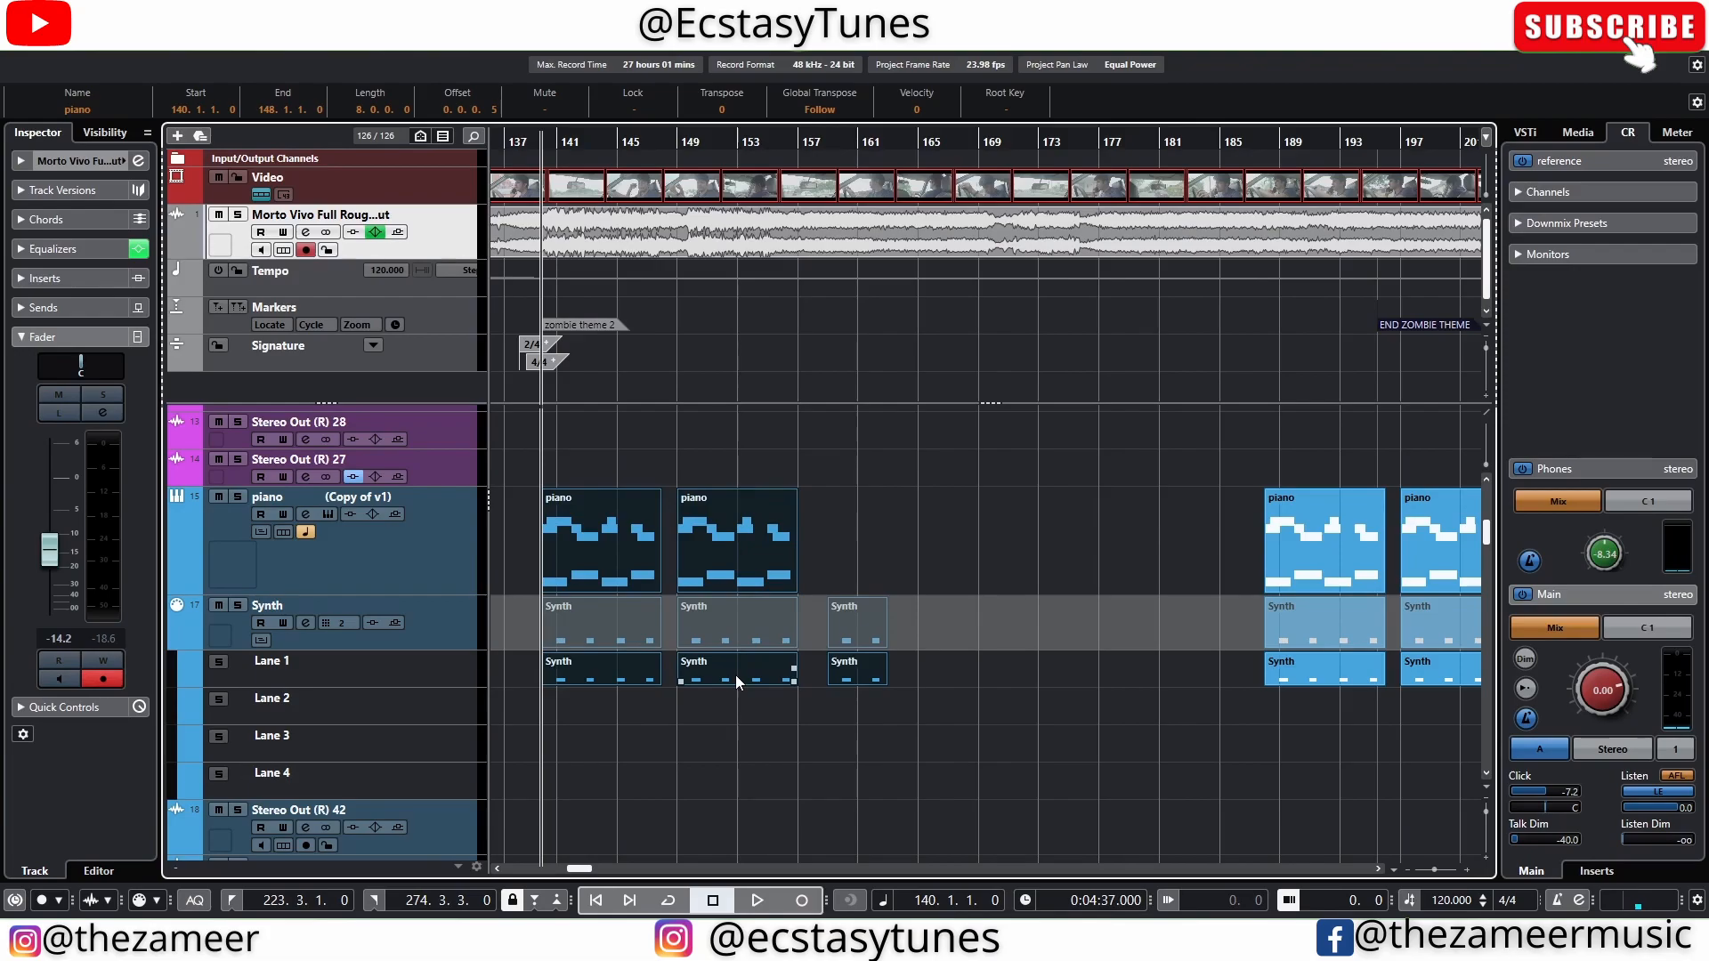
{"action": "key", "text": "ctrl+g"}
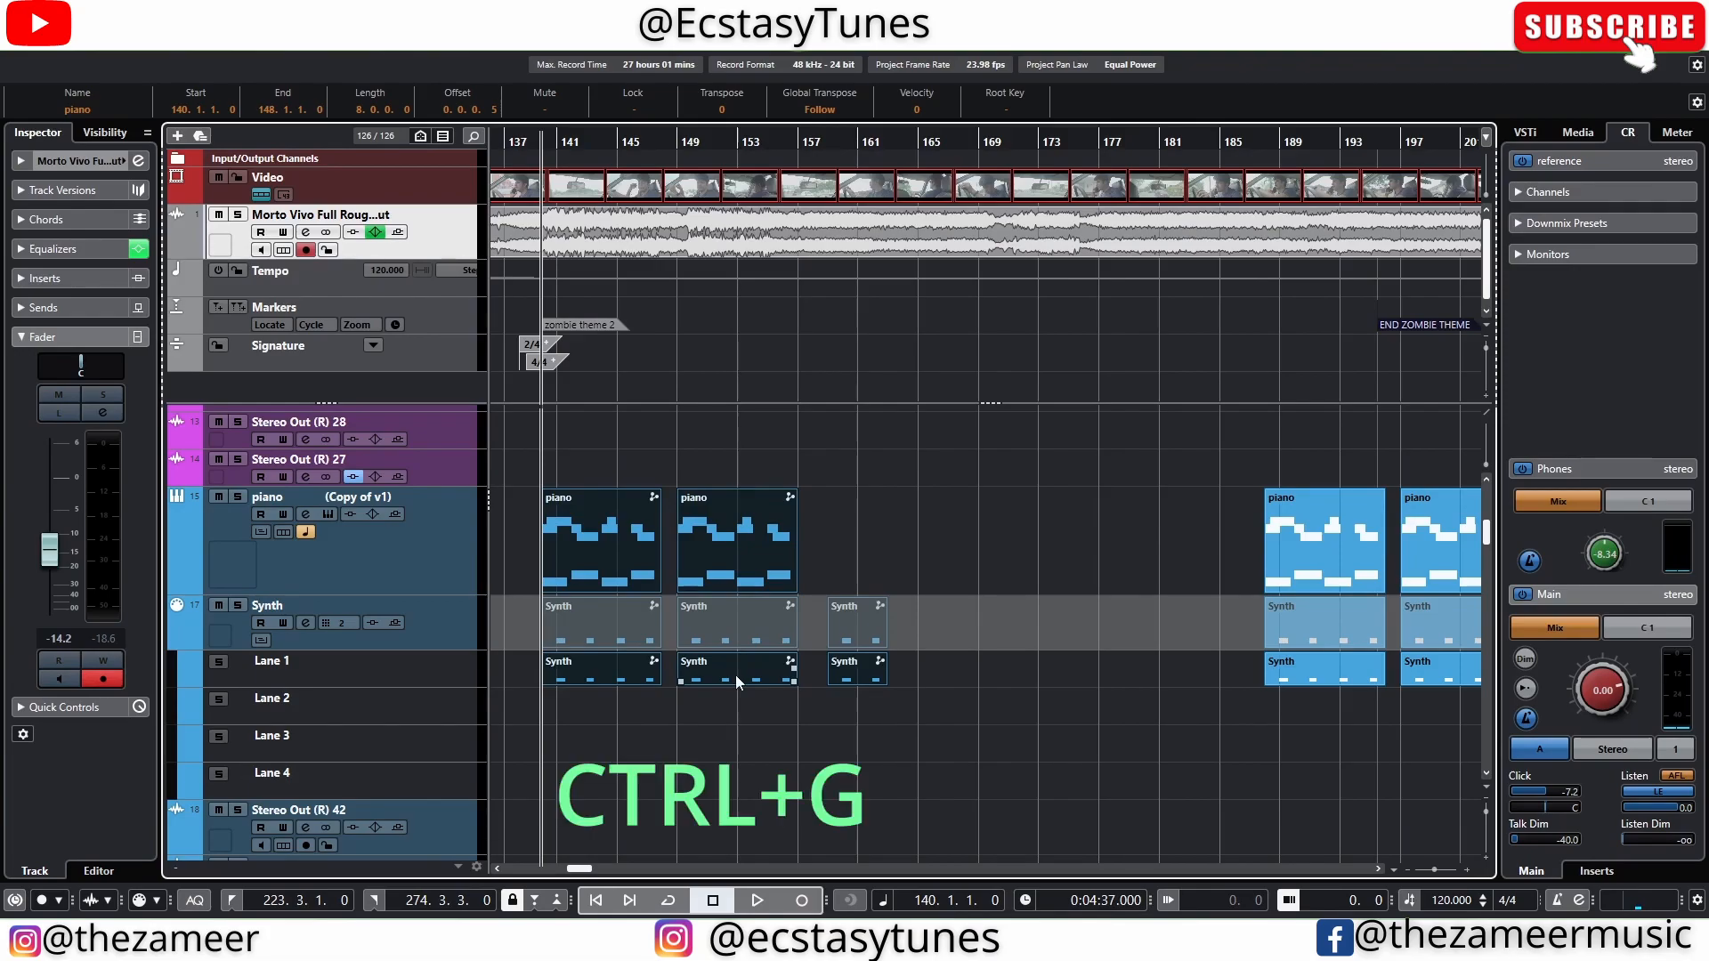
- Examine the group symbol in the corner of the first grouped piano part and clear the selection
{"action": "scroll", "coordinate": [736, 675], "scroll_direction": "up", "scroll_amount": 4, "text": "ctrl"}
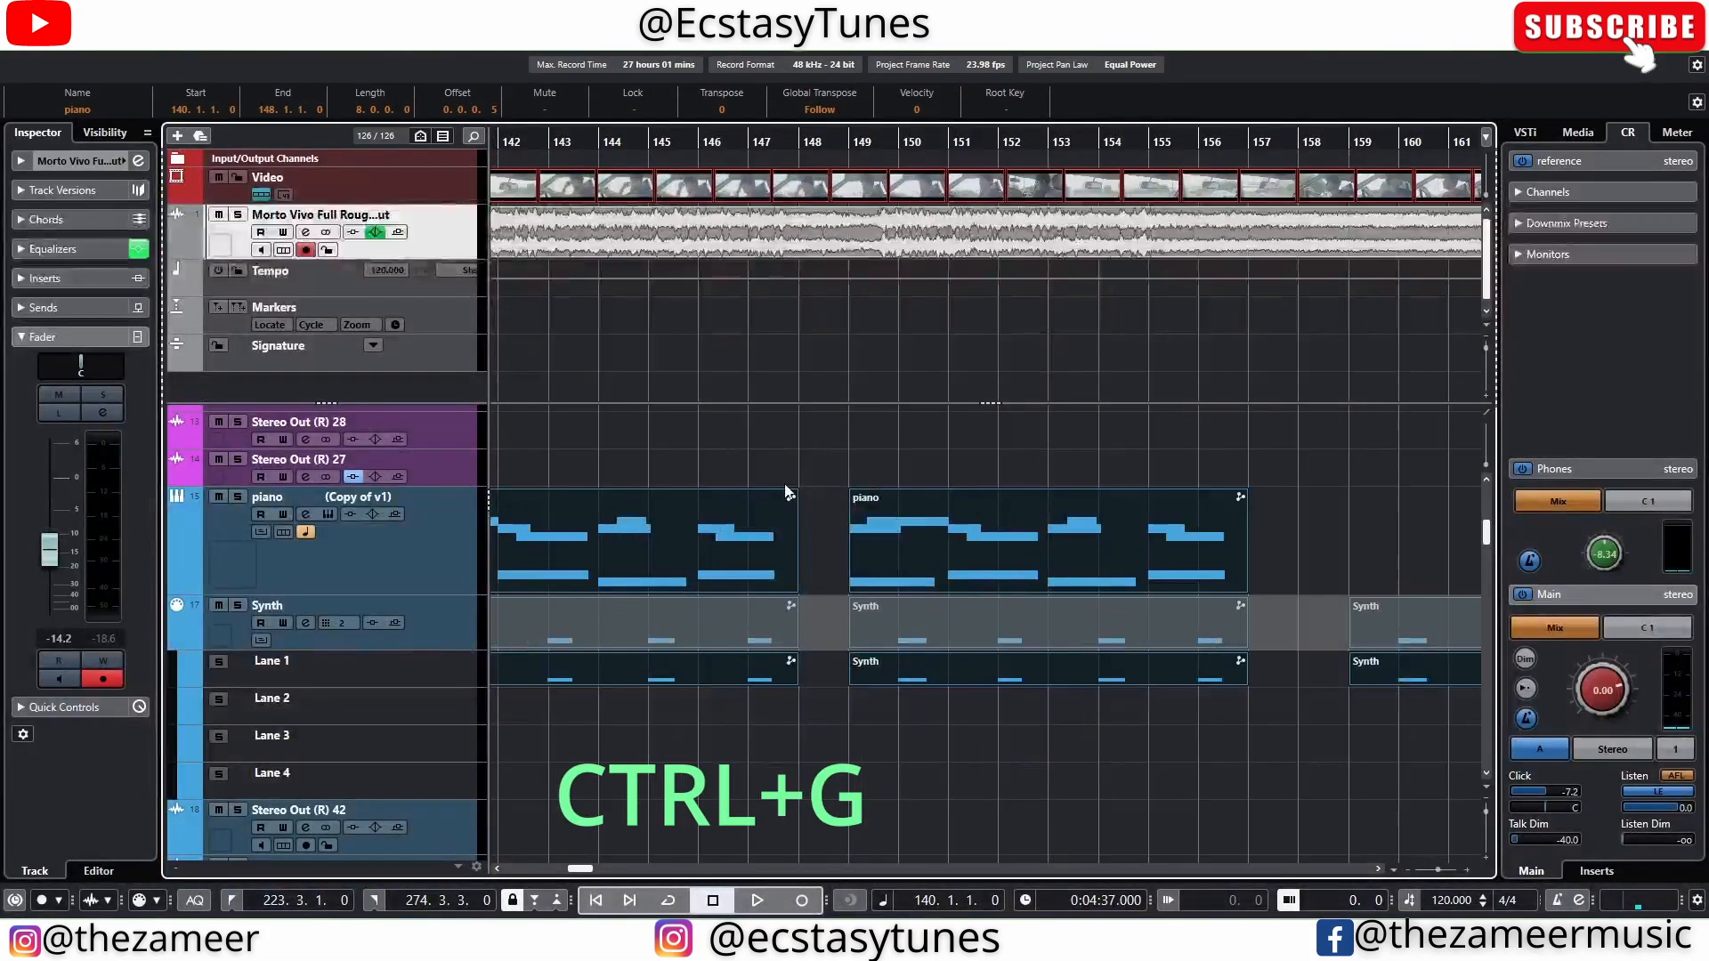
{"action": "scroll", "coordinate": [780, 474], "scroll_direction": "up", "scroll_amount": 4, "text": "ctrl"}
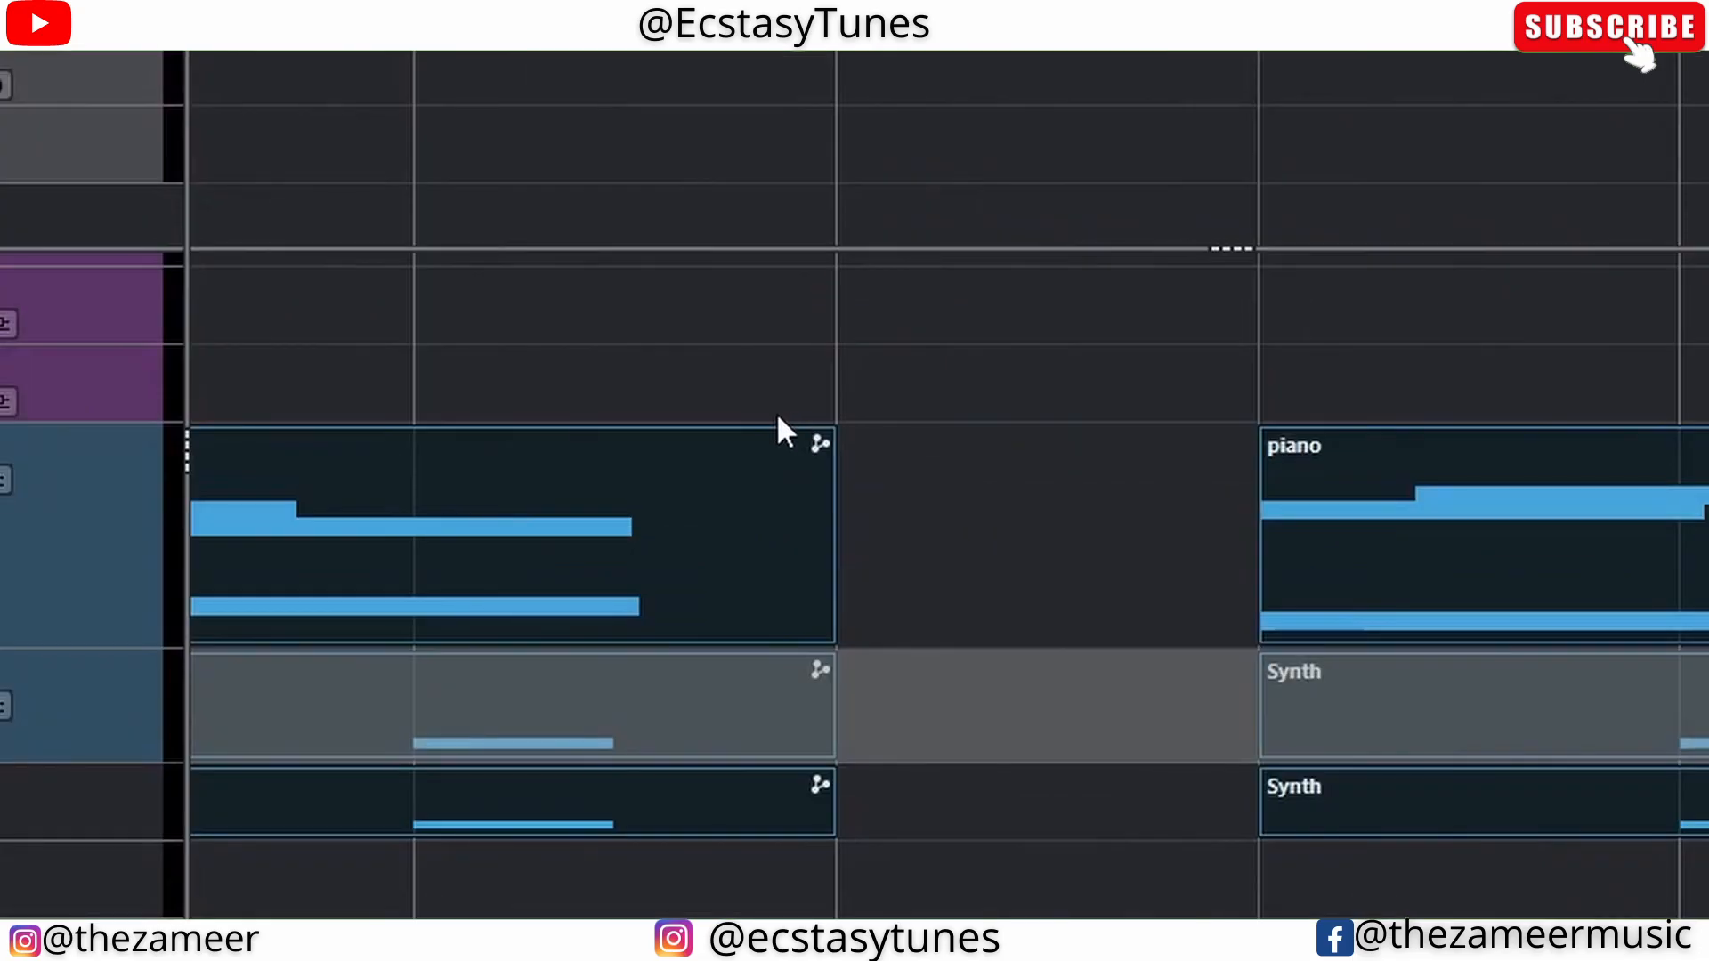
{"action": "left_click", "coordinate": [767, 494]}
{"action": "left_click_drag", "start_coordinate": [857, 433], "coordinate": [771, 485]}
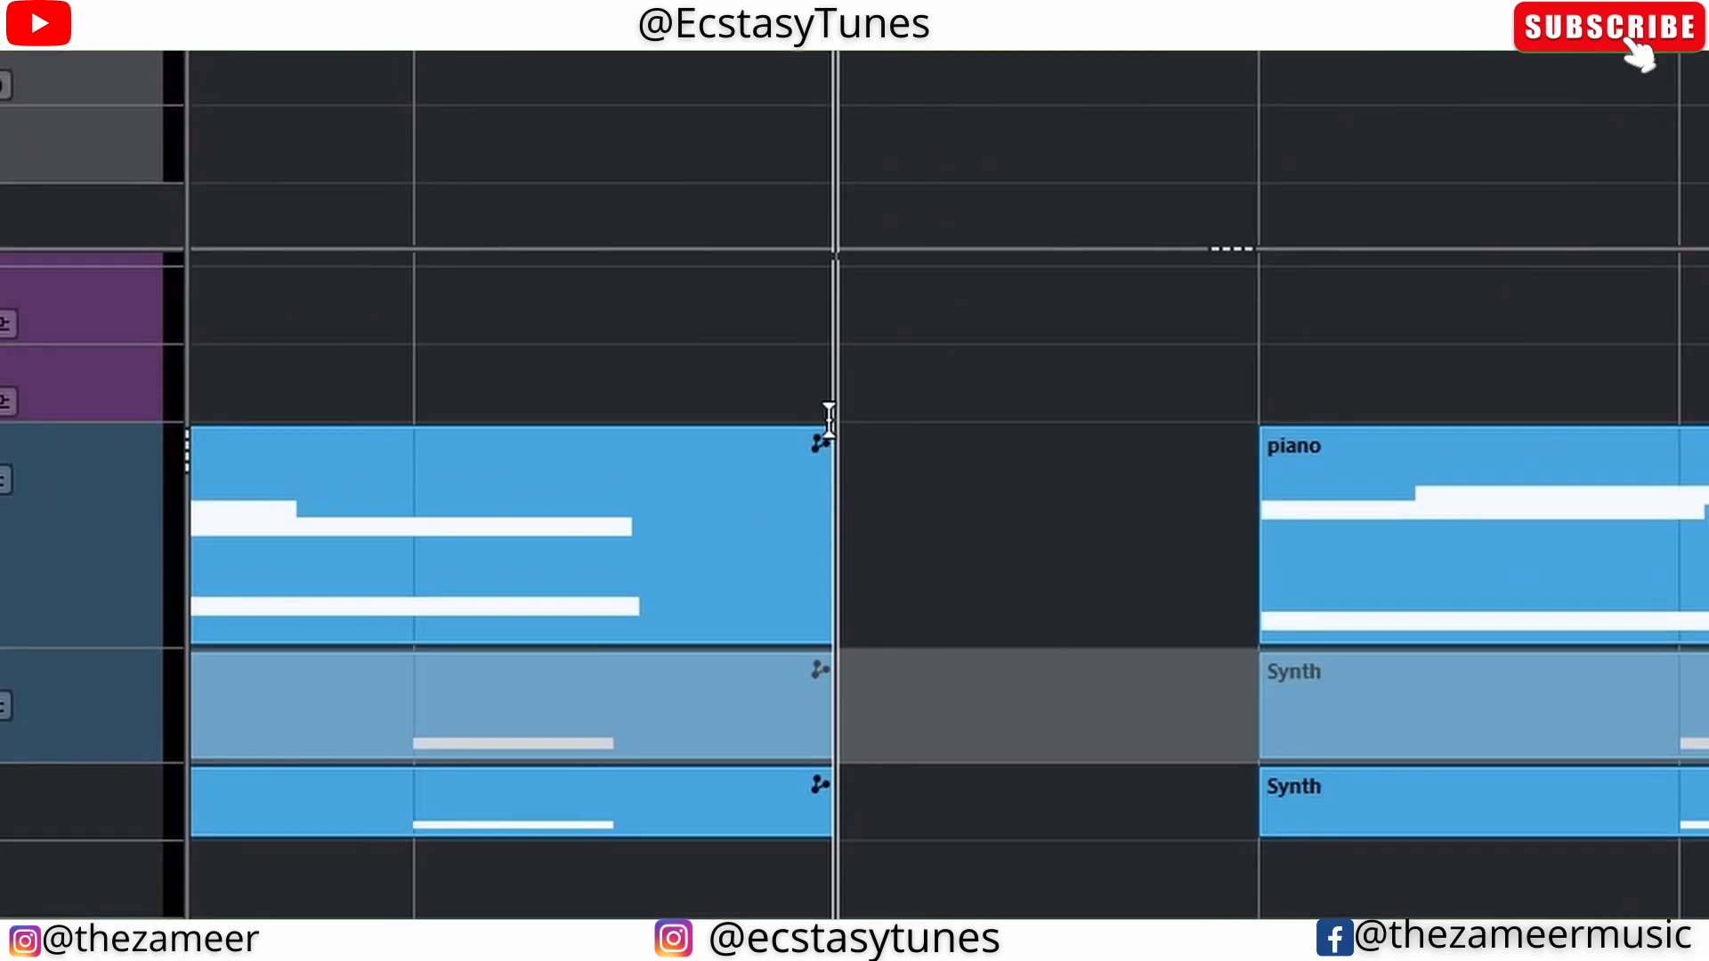
- Test selecting the whole group through one Violins part, and clear the selection at bar 200
{"action": "scroll", "coordinate": [853, 654], "scroll_direction": "down", "scroll_amount": 4, "text": "ctrl"}
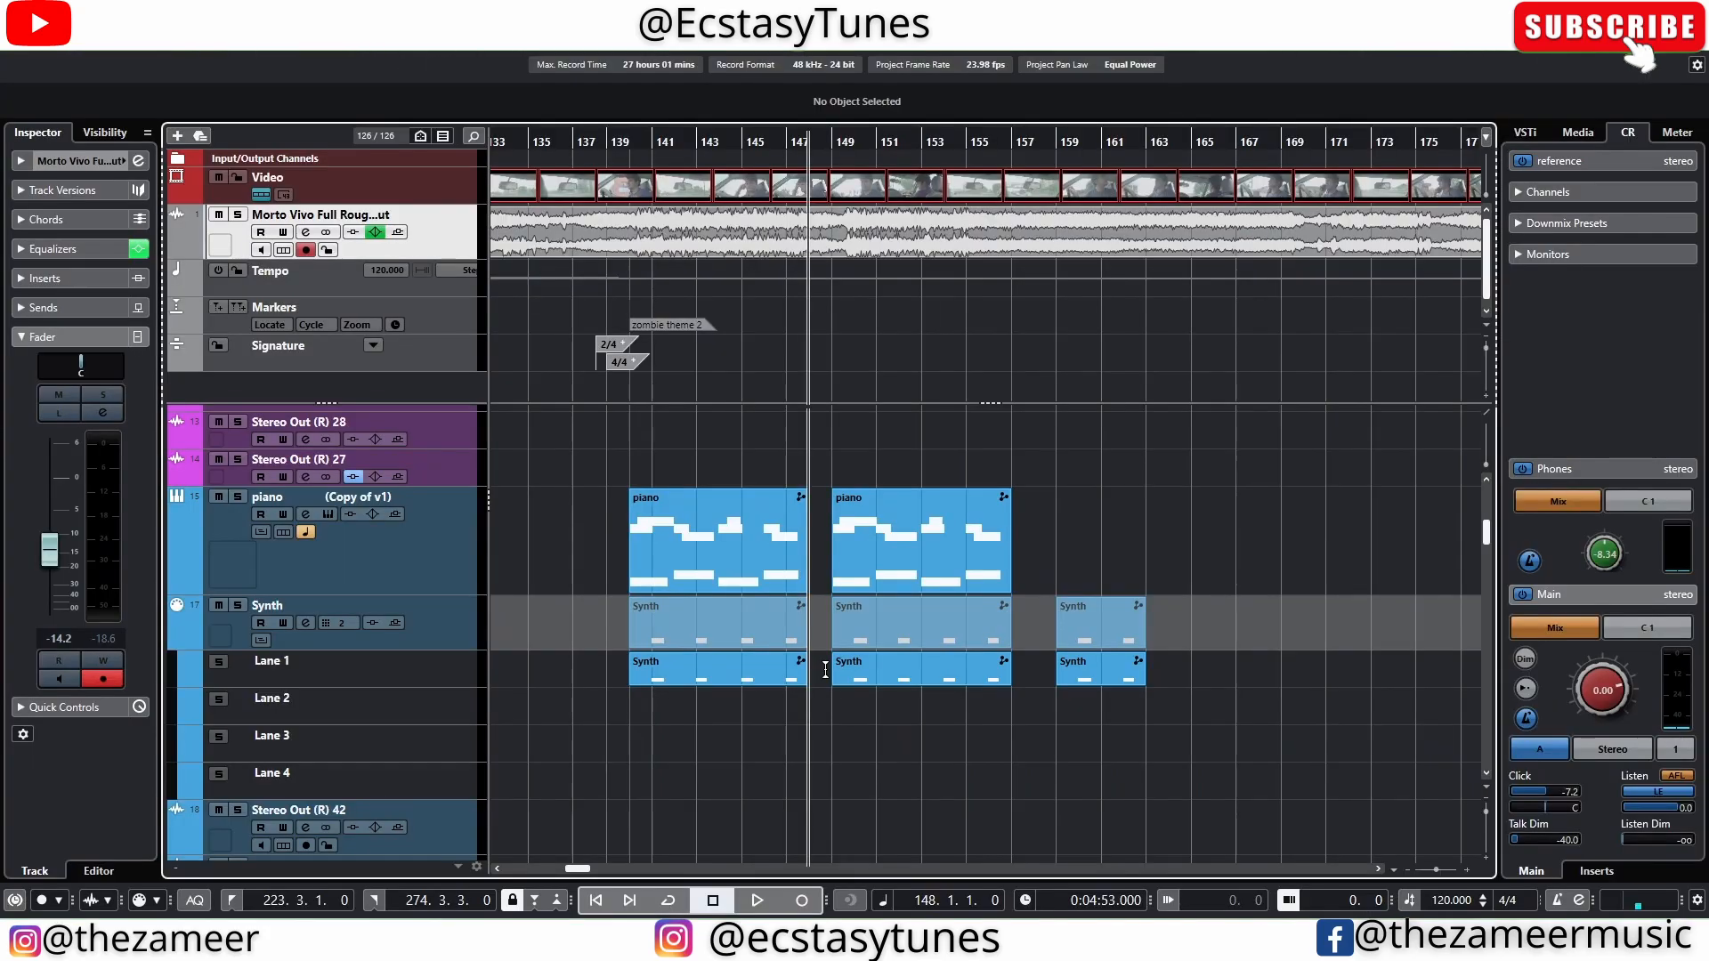
{"action": "scroll", "coordinate": [826, 670], "scroll_direction": "down", "scroll_amount": 5}
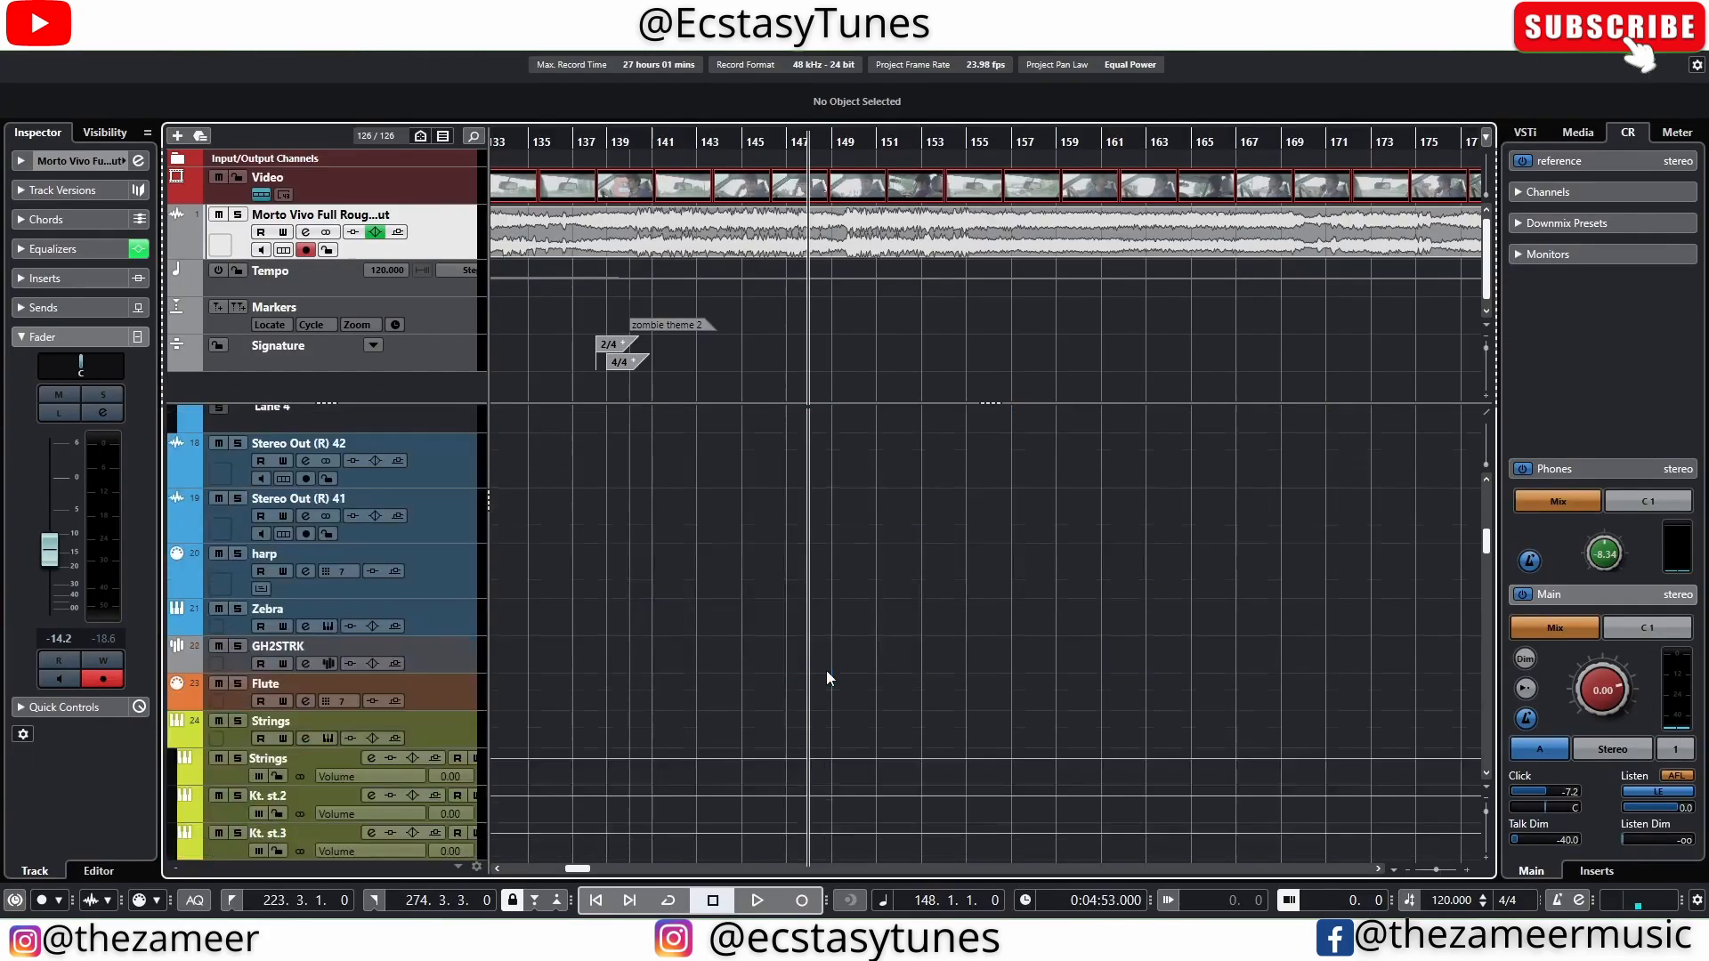
{"action": "scroll", "coordinate": [826, 670], "scroll_direction": "down", "scroll_amount": 2, "text": "ctrl"}
{"action": "scroll", "coordinate": [826, 670], "scroll_direction": "down", "scroll_amount": 5}
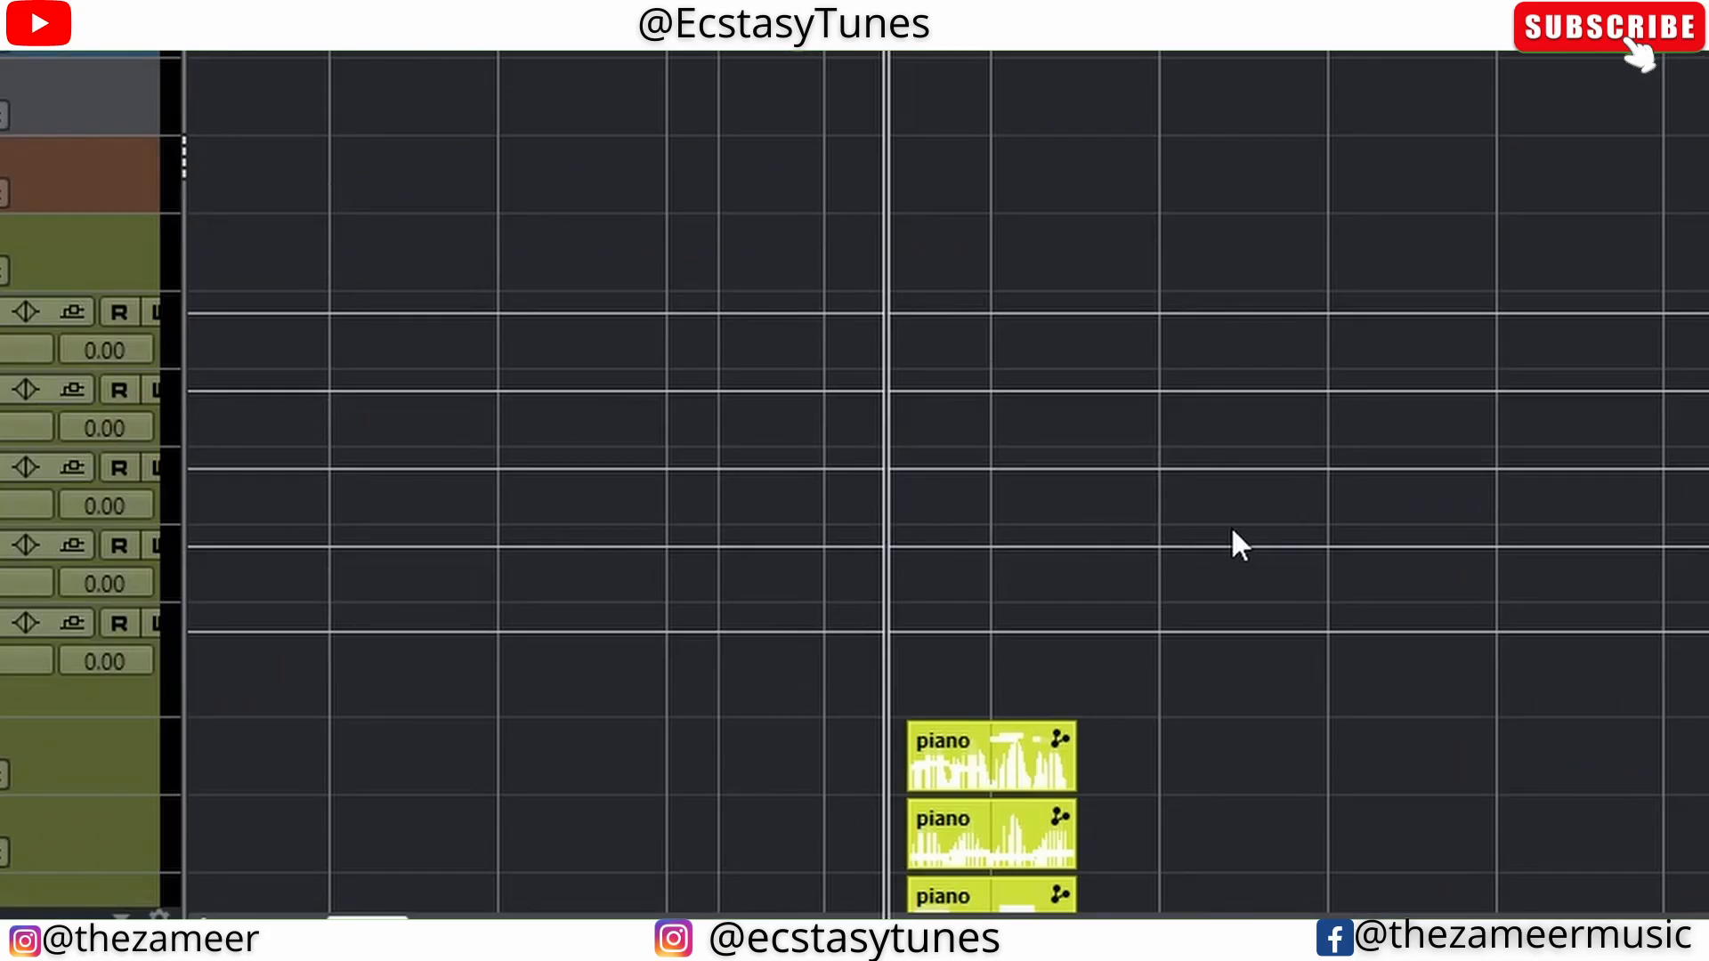
{"action": "left_click", "coordinate": [1042, 777]}
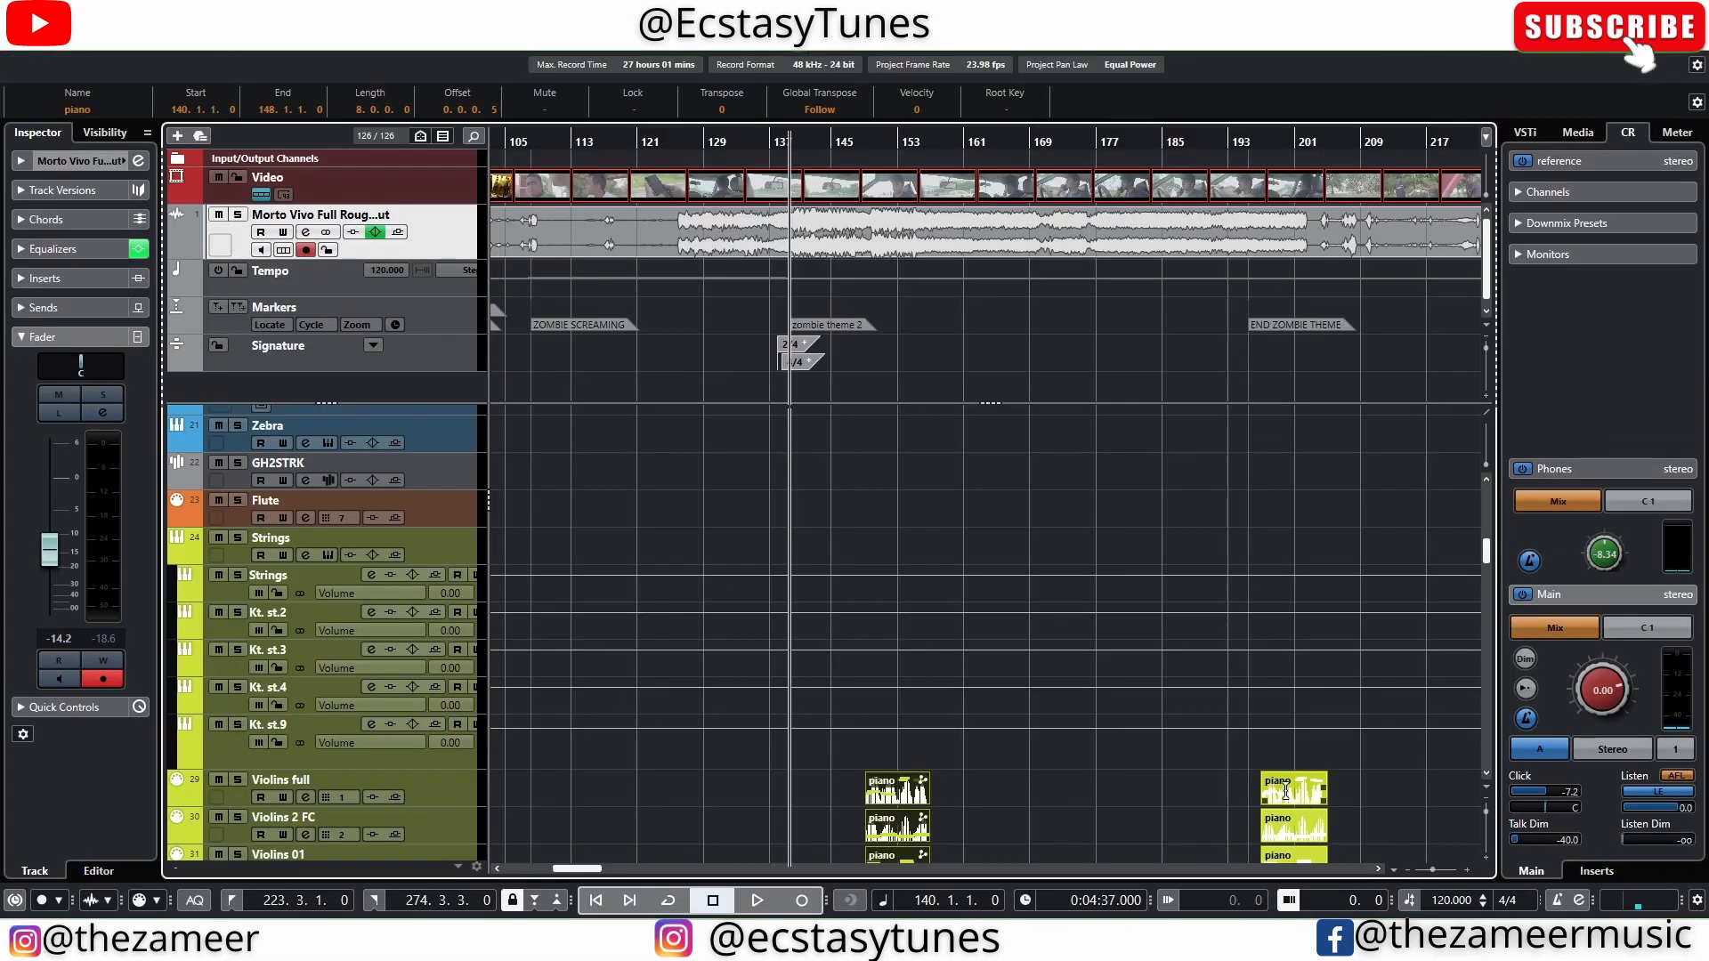
{"action": "left_click_drag", "start_coordinate": [1043, 783], "coordinate": [1310, 801]}
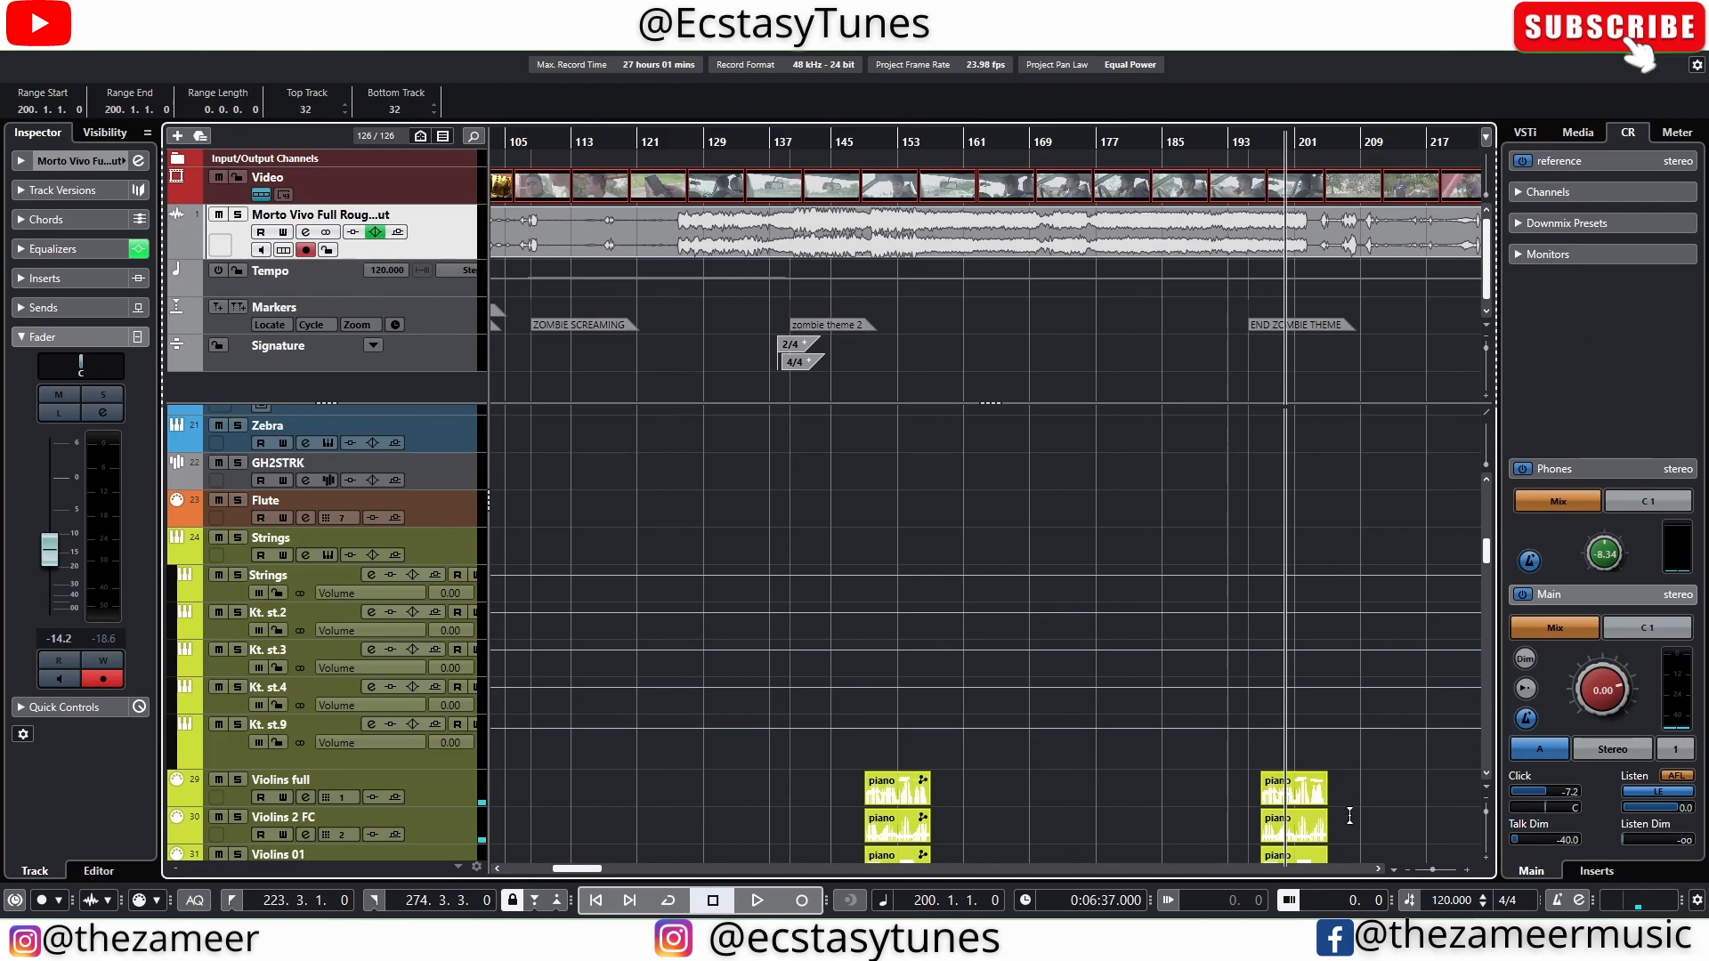
- Reselect the group through the Violins full part and check whether its piano and Synth parts are selected too
{"action": "left_click", "coordinate": [881, 800]}
{"action": "key", "text": "g"}
{"action": "key", "text": "g"}
{"action": "key", "text": "g"}
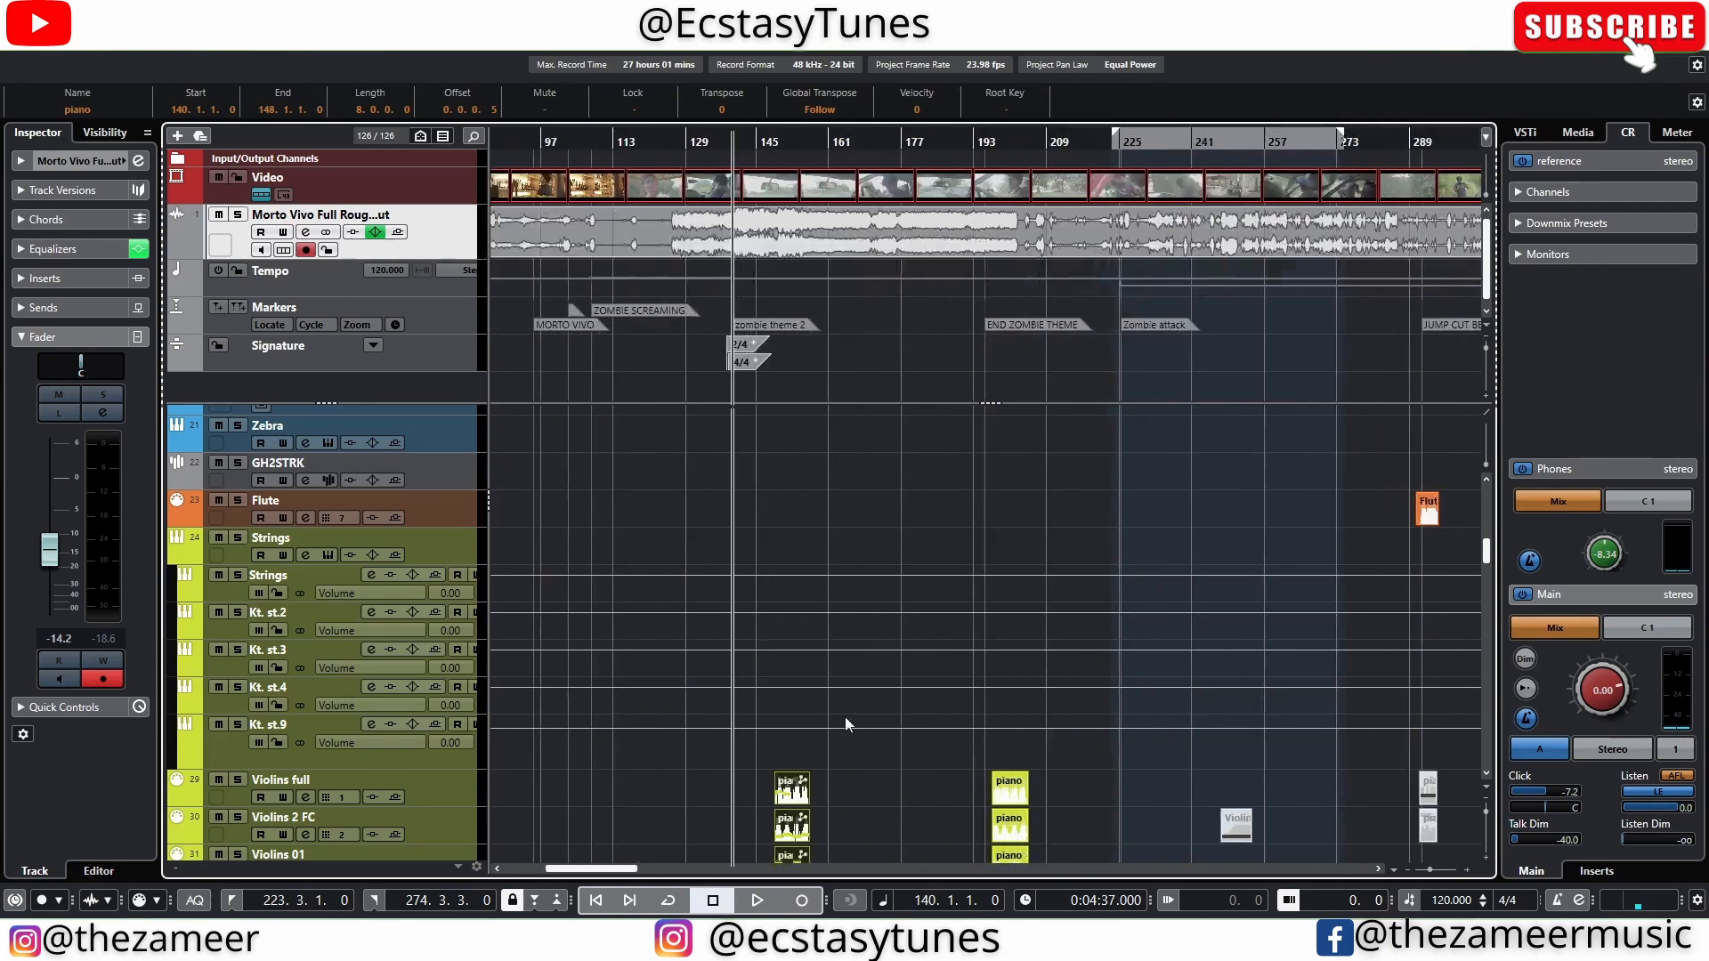
{"action": "scroll", "coordinate": [926, 449], "scroll_direction": "up", "scroll_amount": 5}
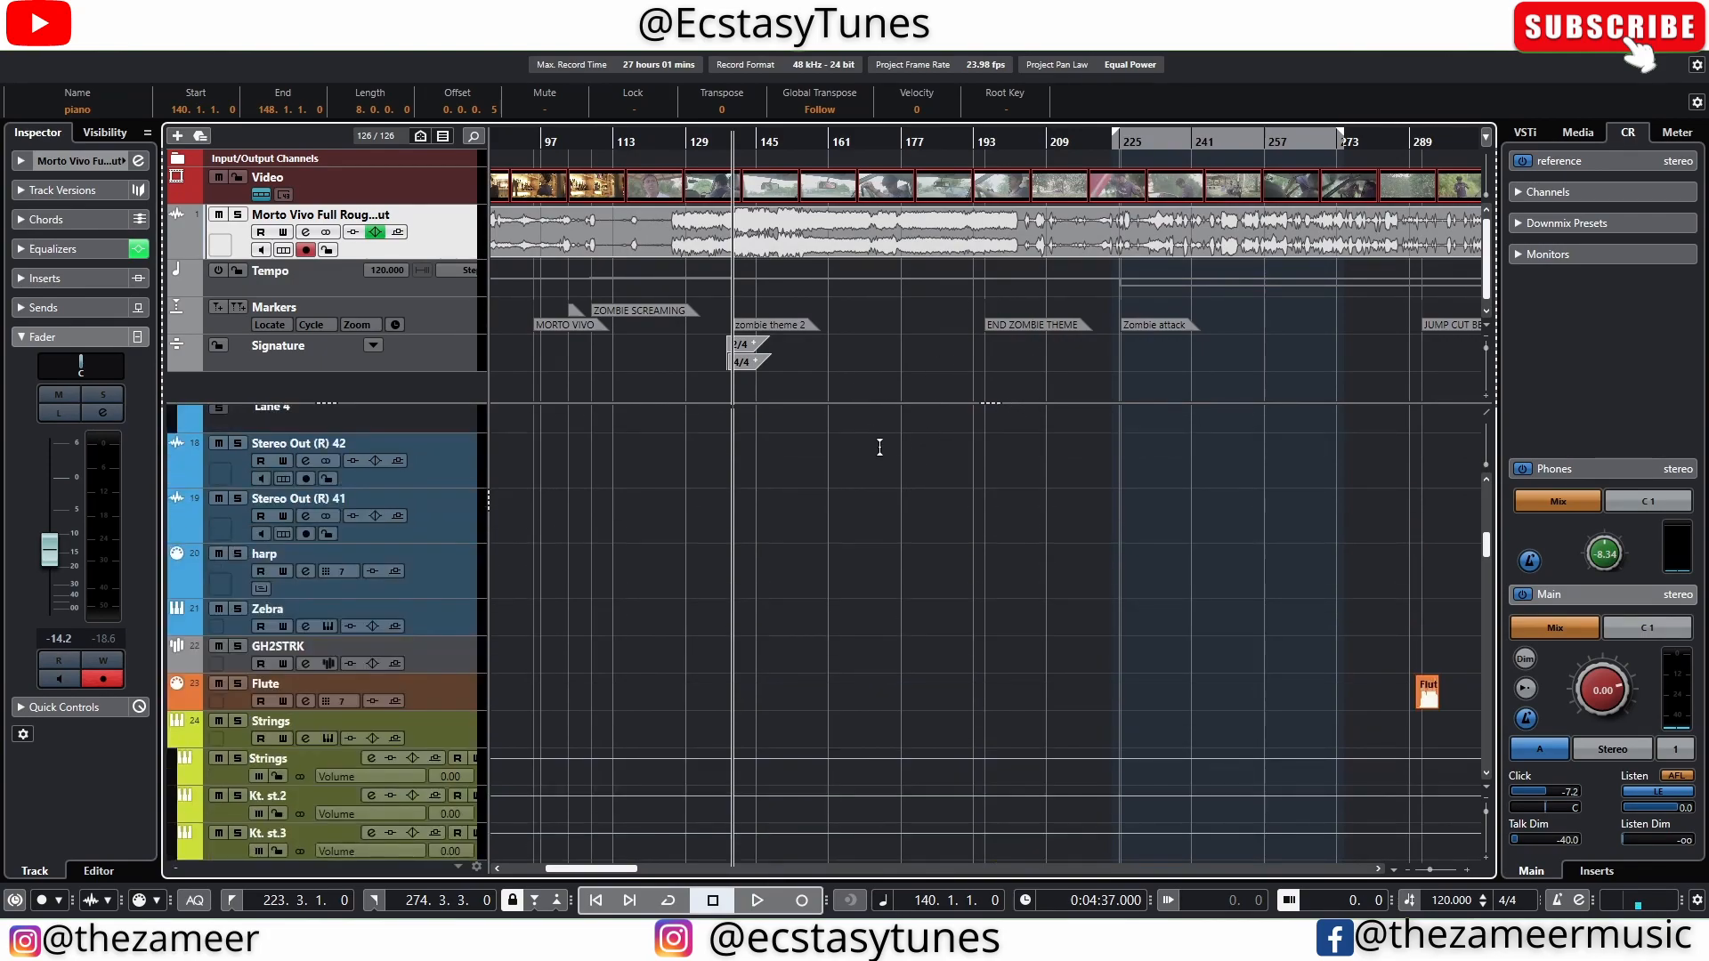
{"action": "scroll", "coordinate": [901, 436], "scroll_direction": "up", "scroll_amount": 12}
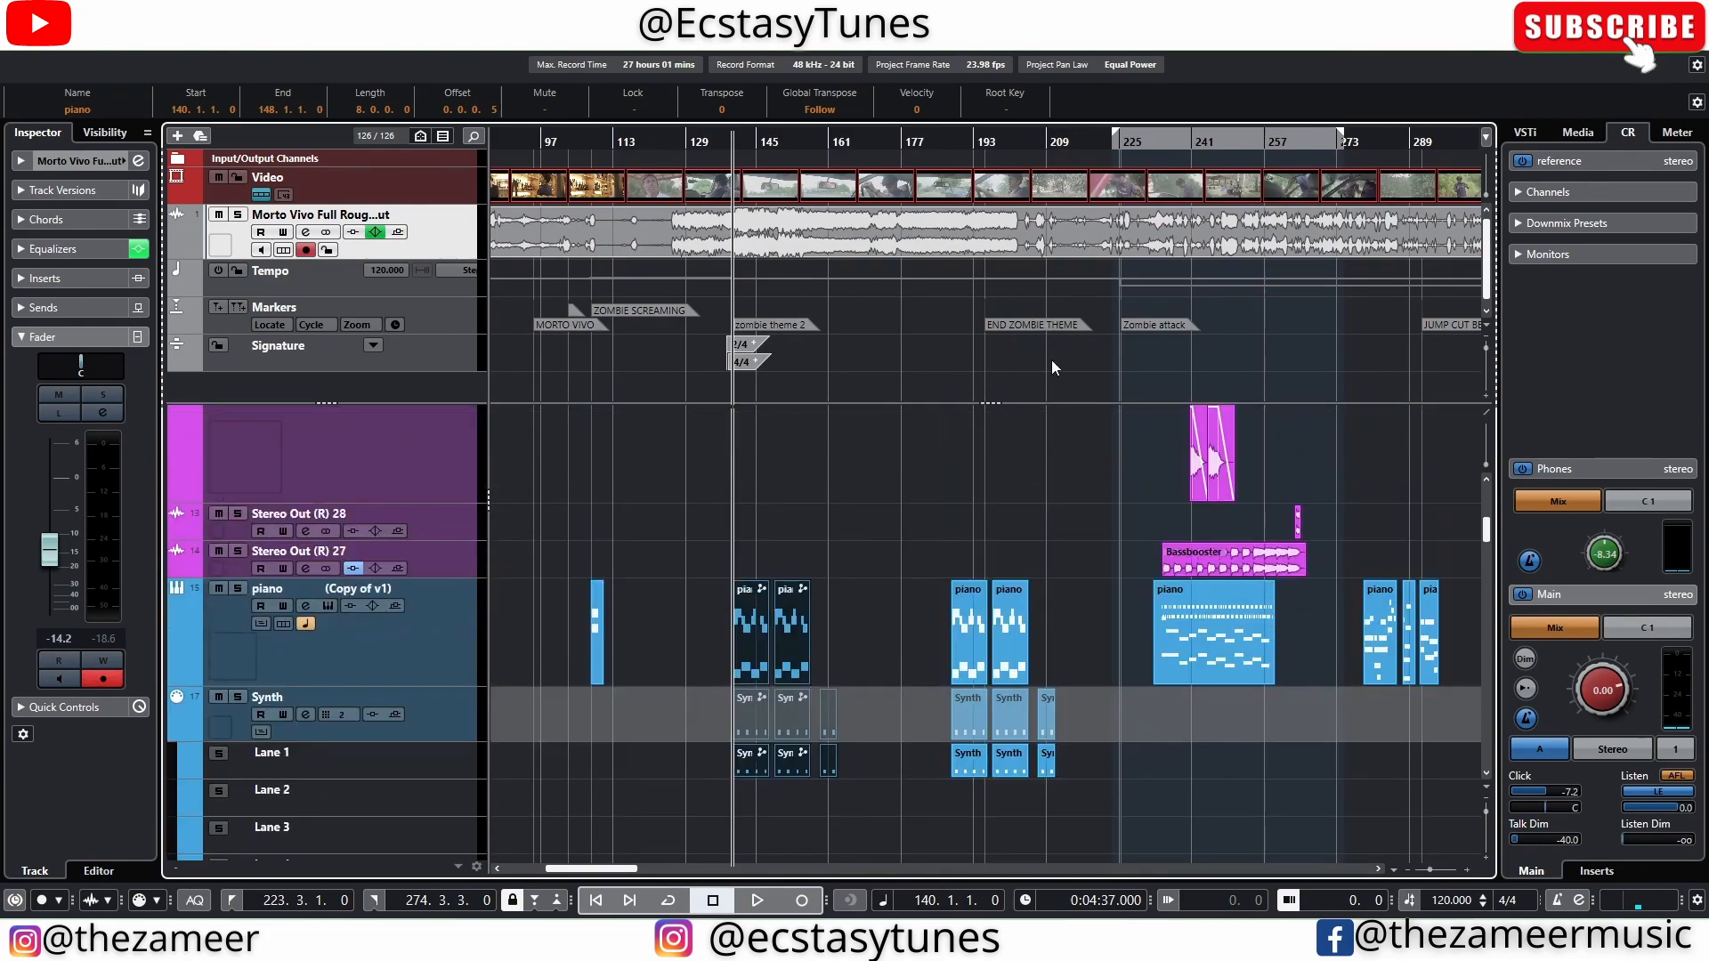
- Select the dune3-06 audio event on the Stereo Out (R) 43 track, and clear the selection
{"action": "scroll", "coordinate": [1051, 360], "scroll_direction": "up", "scroll_amount": 1}
{"action": "scroll", "coordinate": [1059, 449], "scroll_direction": "up", "scroll_amount": 10}
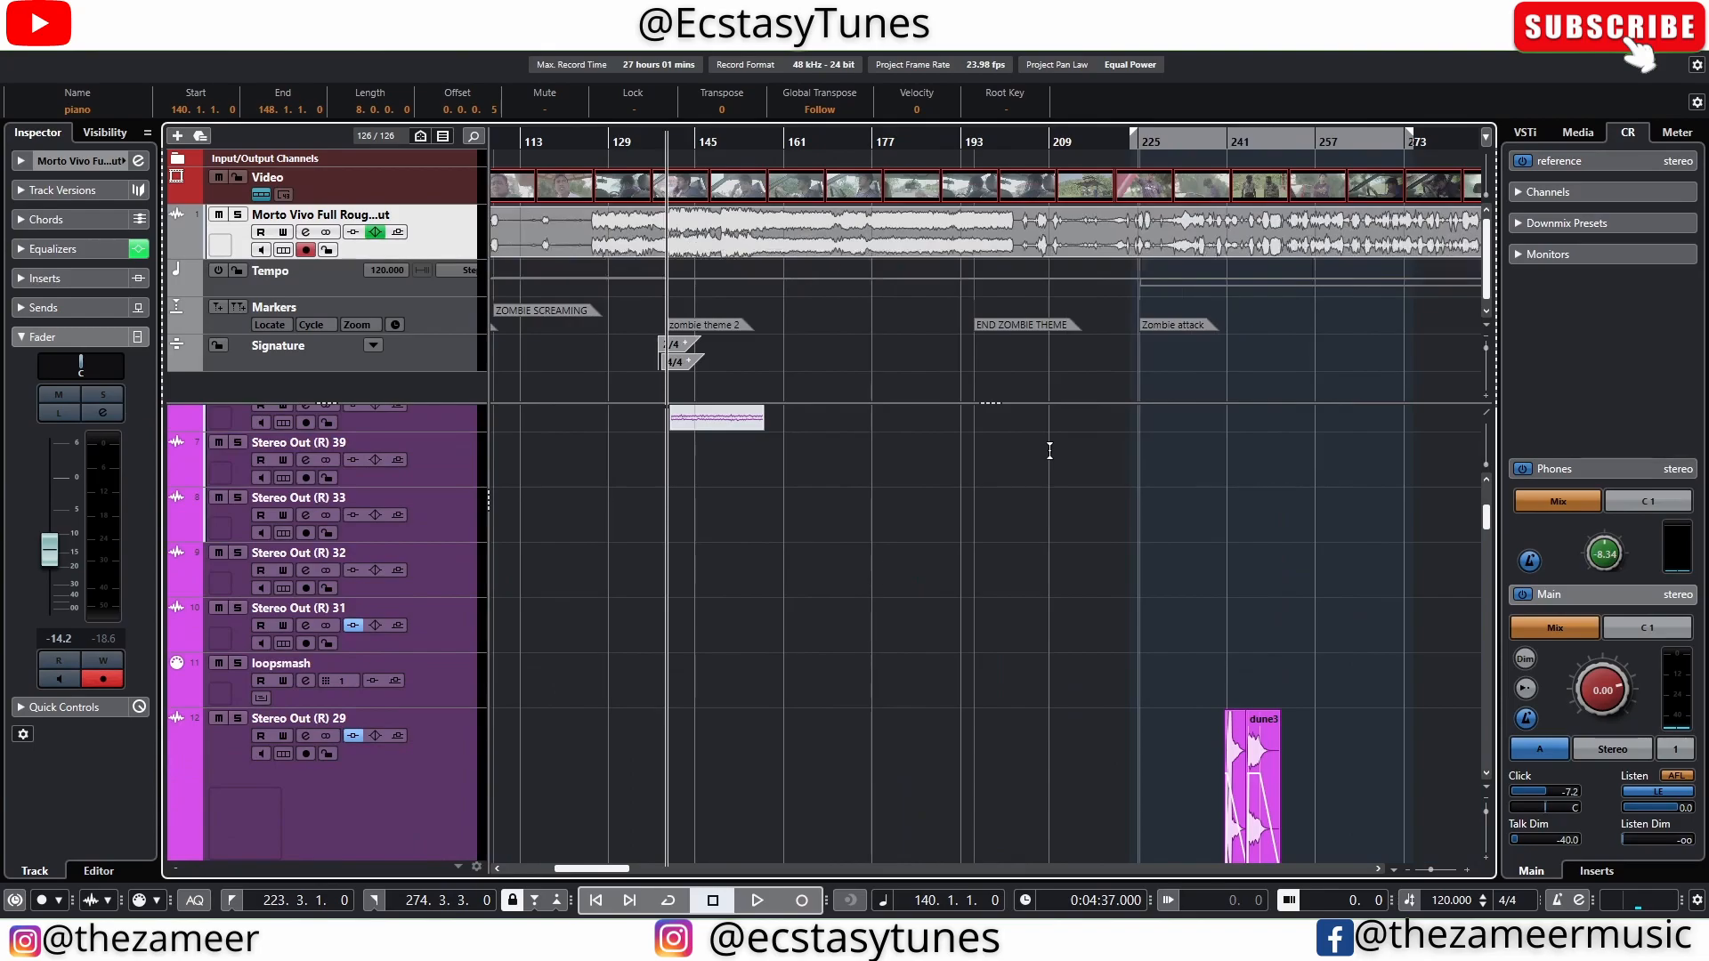
{"action": "scroll", "coordinate": [1050, 452], "scroll_direction": "up", "scroll_amount": 5}
{"action": "scroll", "coordinate": [1051, 451], "scroll_direction": "down", "scroll_amount": 2}
{"action": "left_click", "coordinate": [760, 523]}
{"action": "left_click", "coordinate": [774, 556]}
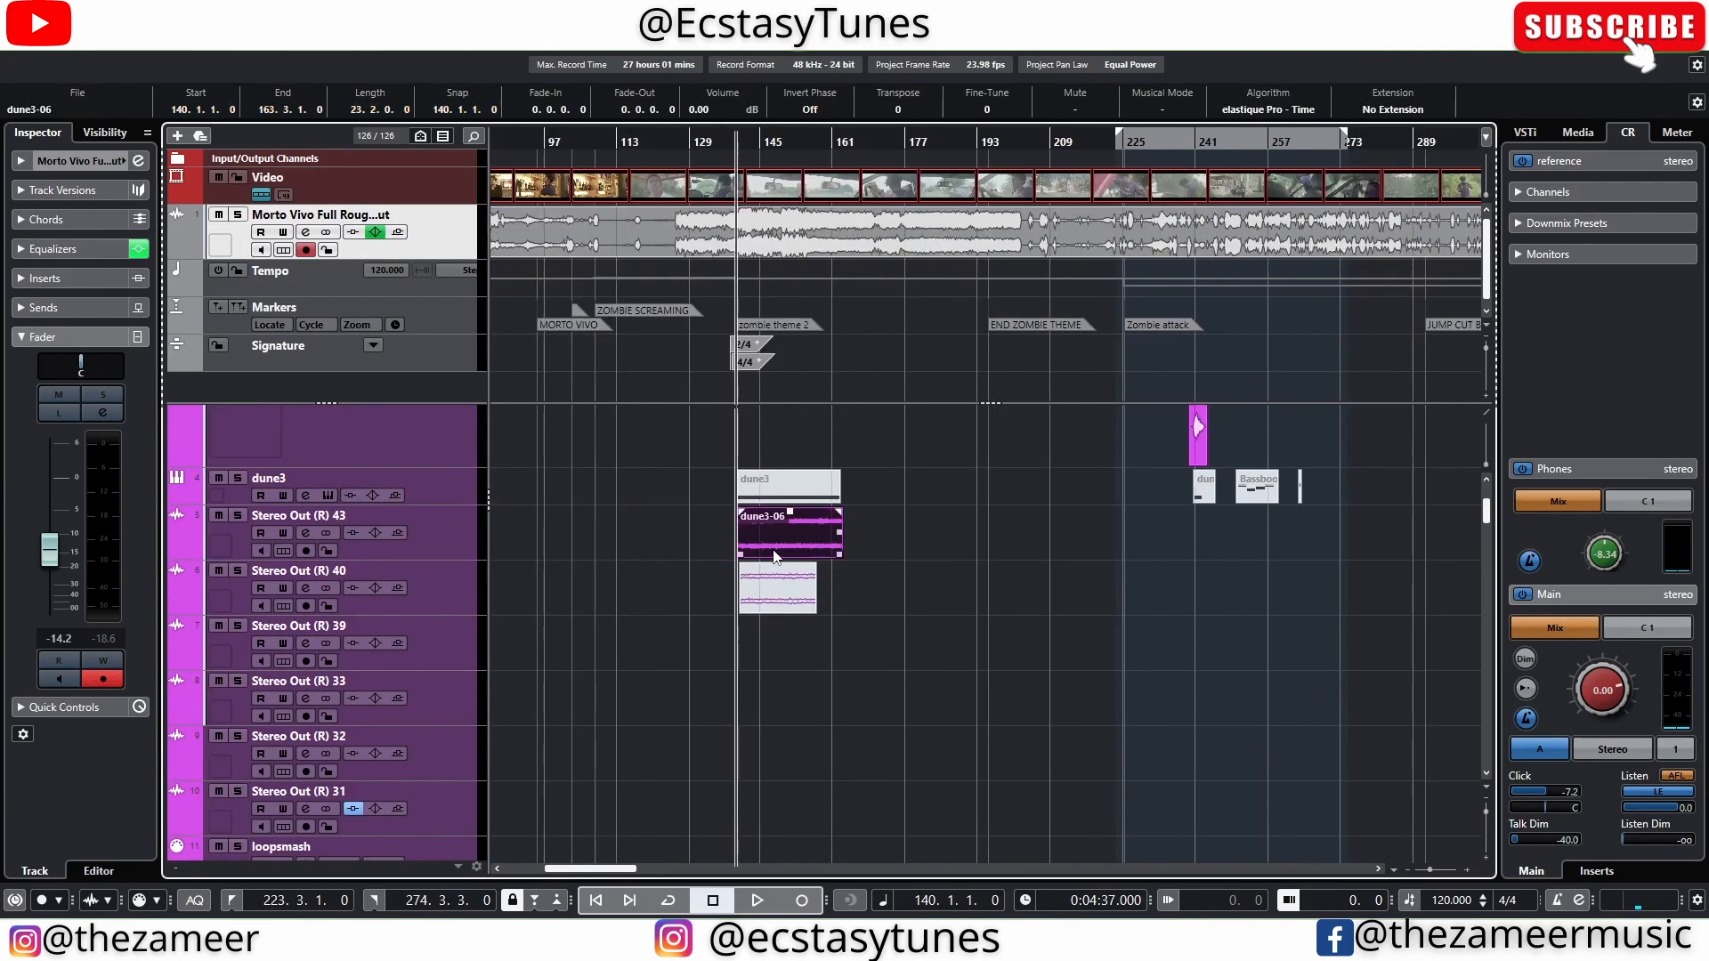
{"action": "left_click", "coordinate": [867, 552]}
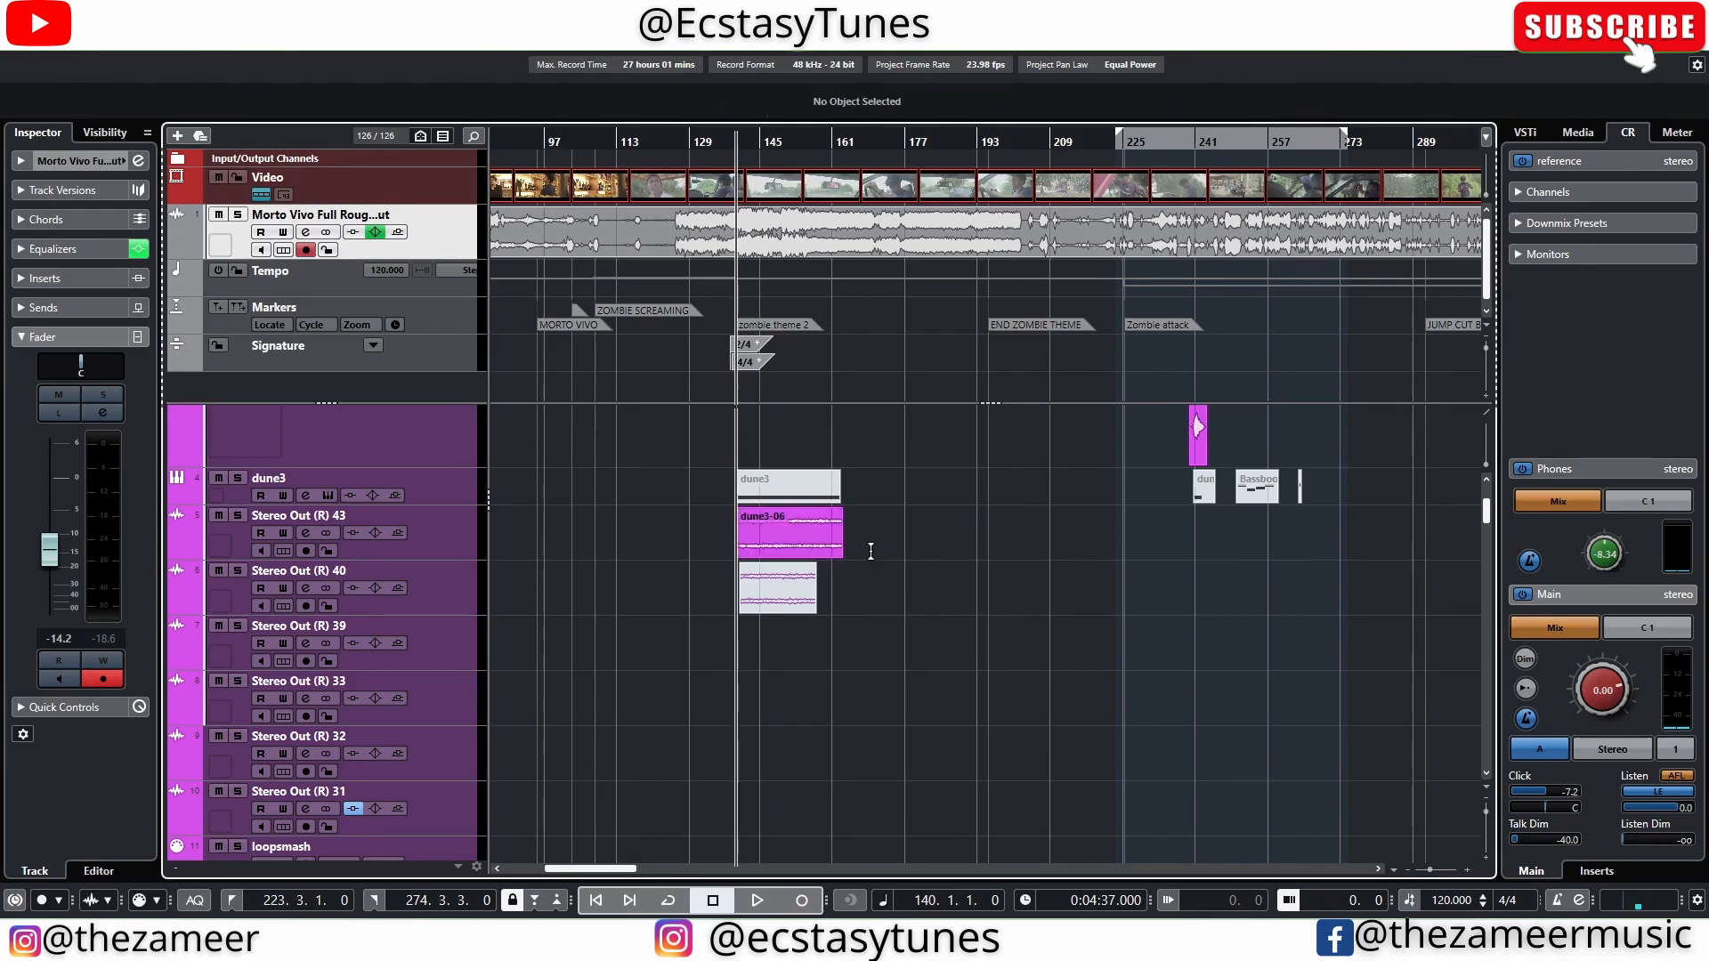
- Select the whole zombie theme 2 group through the piano part at bar 140 and move it to start at bar 206
{"action": "scroll", "coordinate": [872, 552], "scroll_direction": "down", "scroll_amount": 10}
{"action": "scroll", "coordinate": [872, 552], "scroll_direction": "right", "scroll_amount": 3}
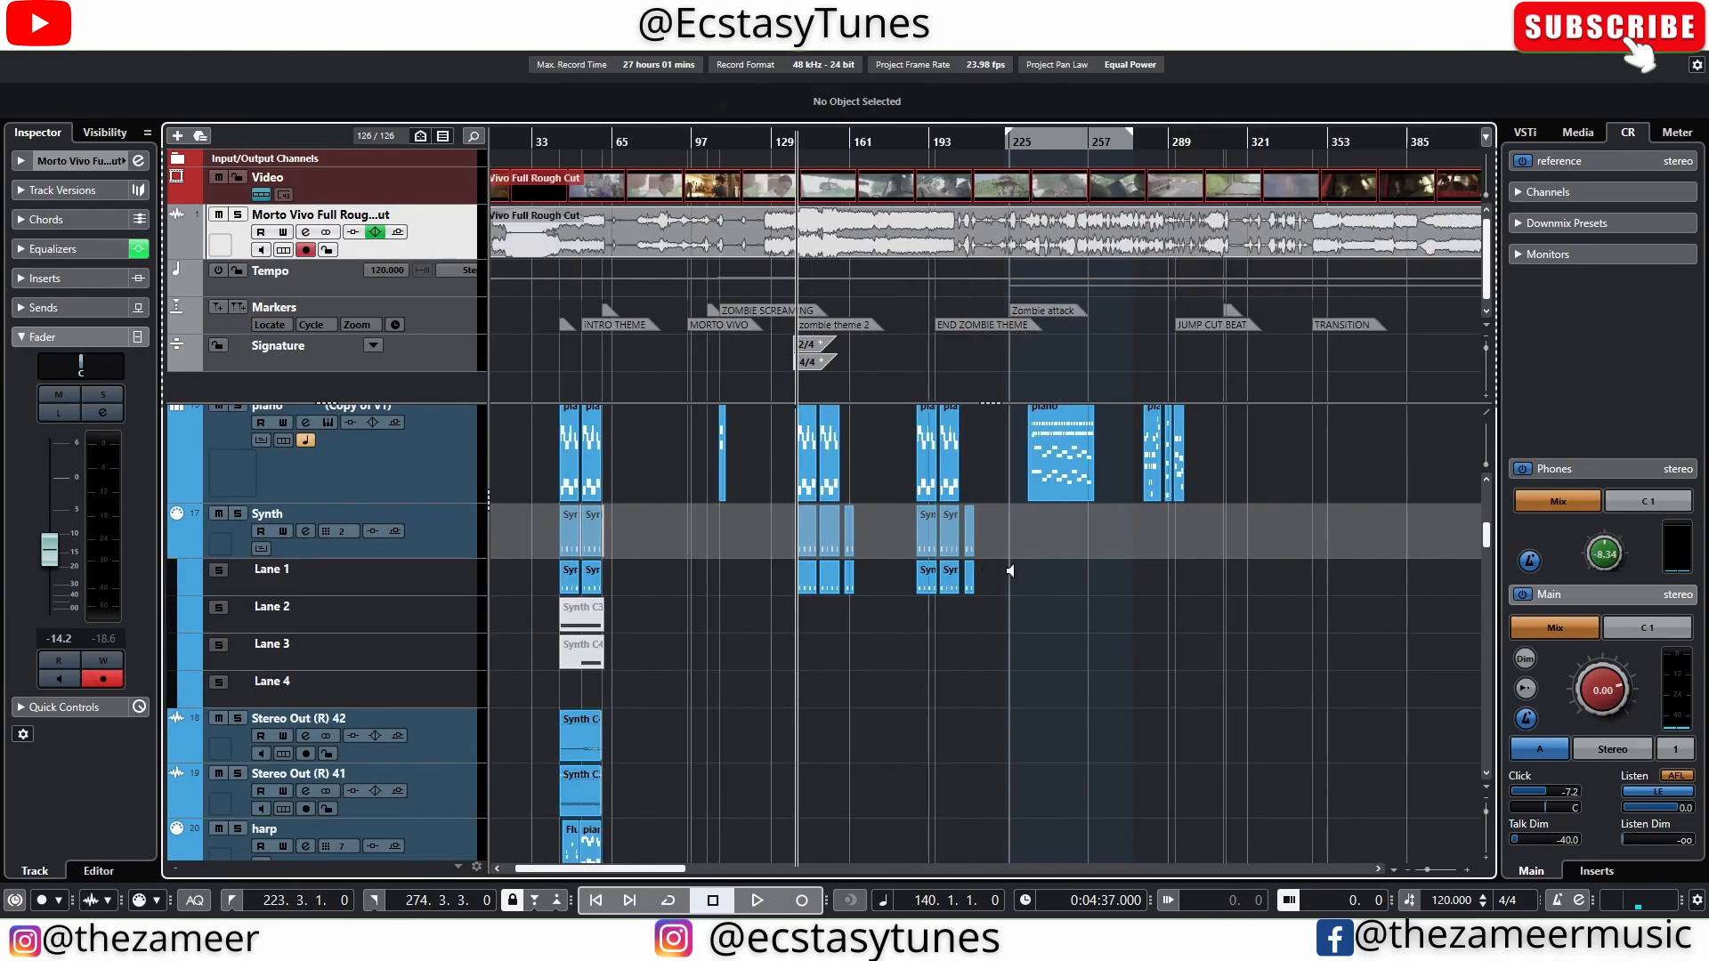
{"action": "left_click", "coordinate": [638, 483]}
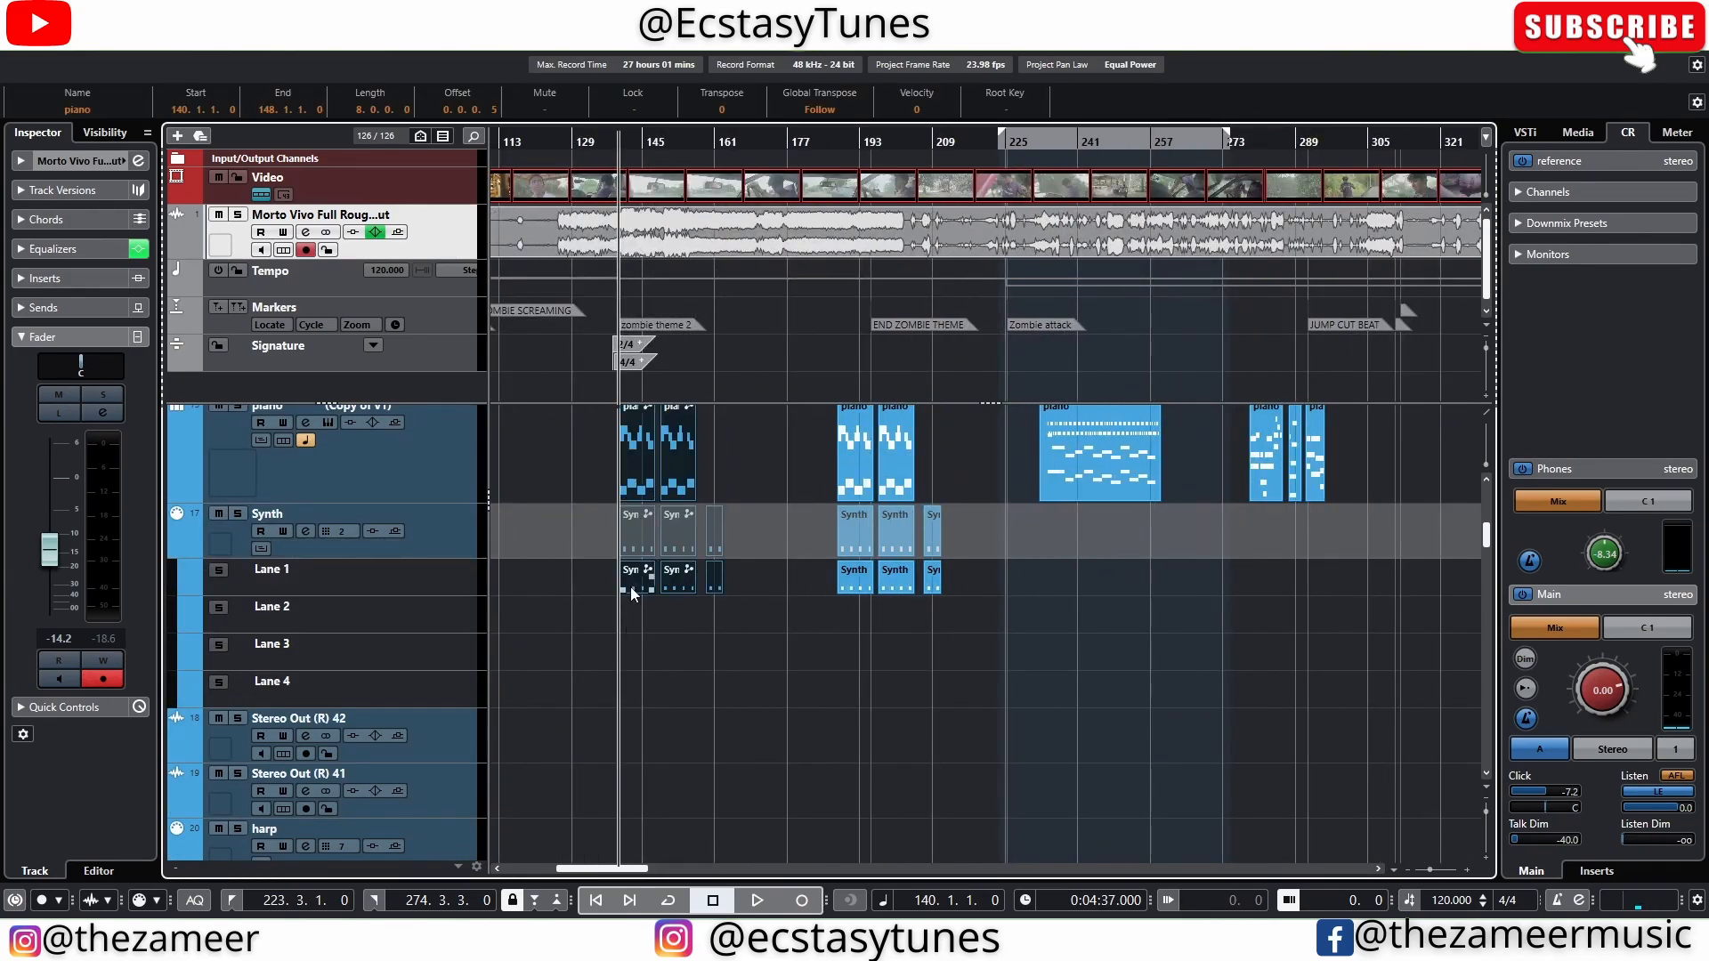
{"action": "scroll", "coordinate": [627, 593], "scroll_direction": "down", "scroll_amount": 10}
{"action": "scroll", "coordinate": [648, 607], "scroll_direction": "down", "scroll_amount": 10}
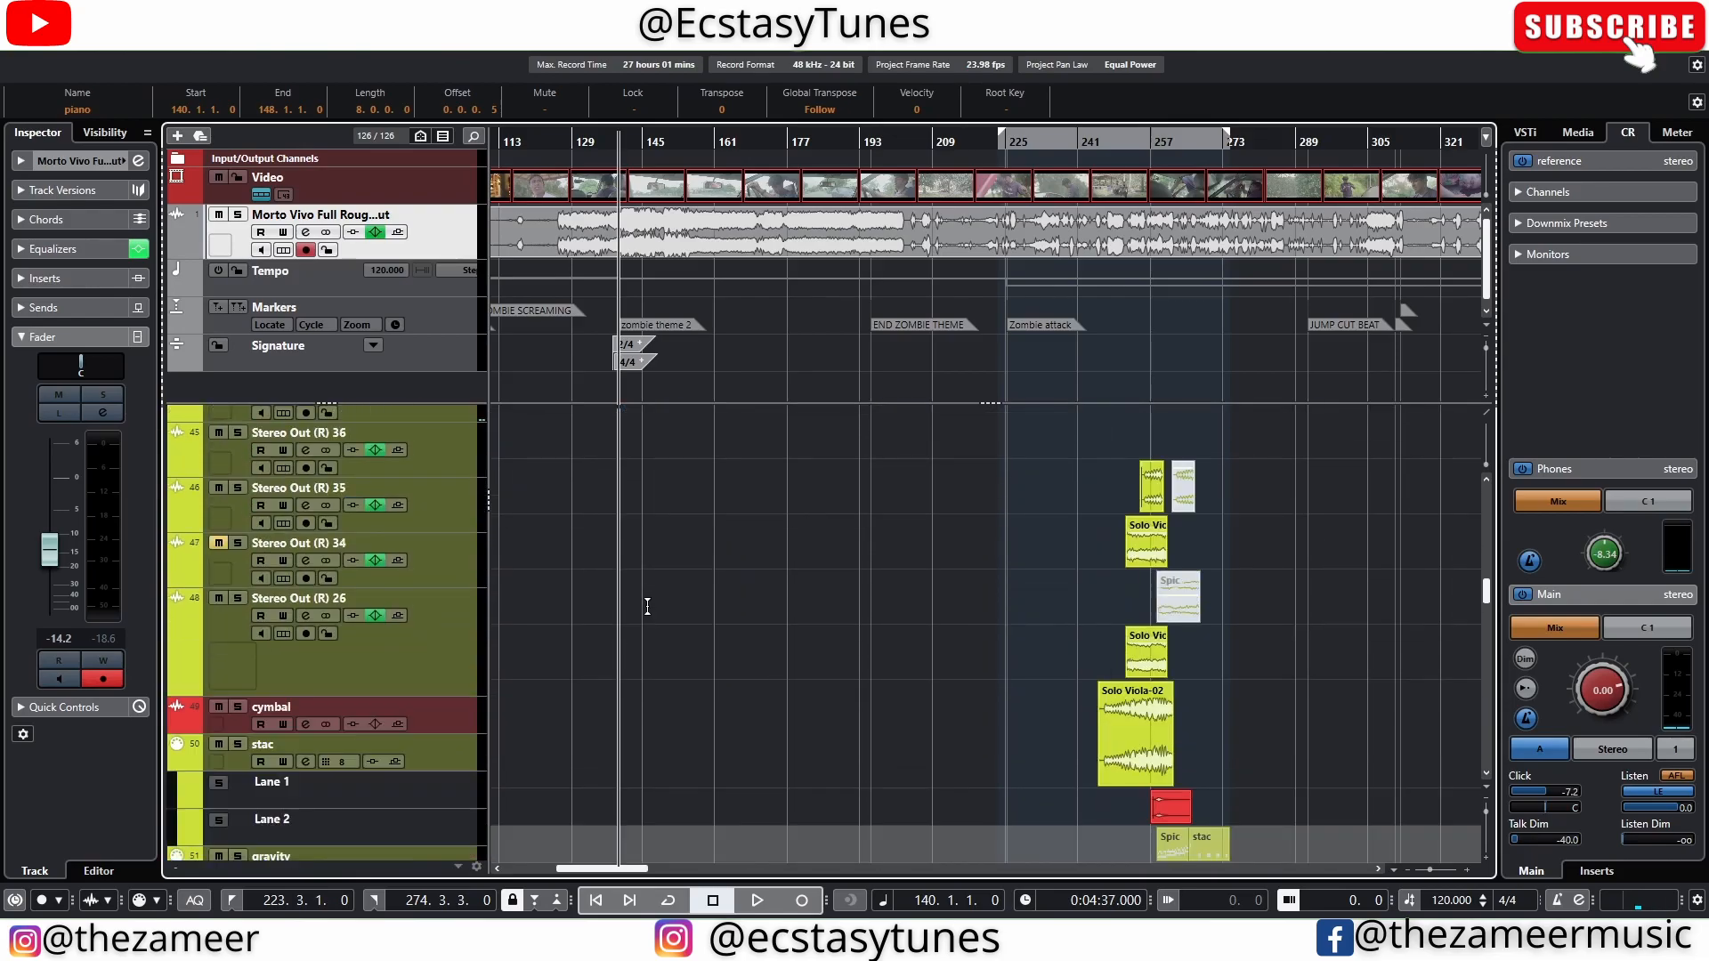
{"action": "key", "text": "g"}
{"action": "scroll", "coordinate": [620, 683], "scroll_direction": "up", "scroll_amount": 10}
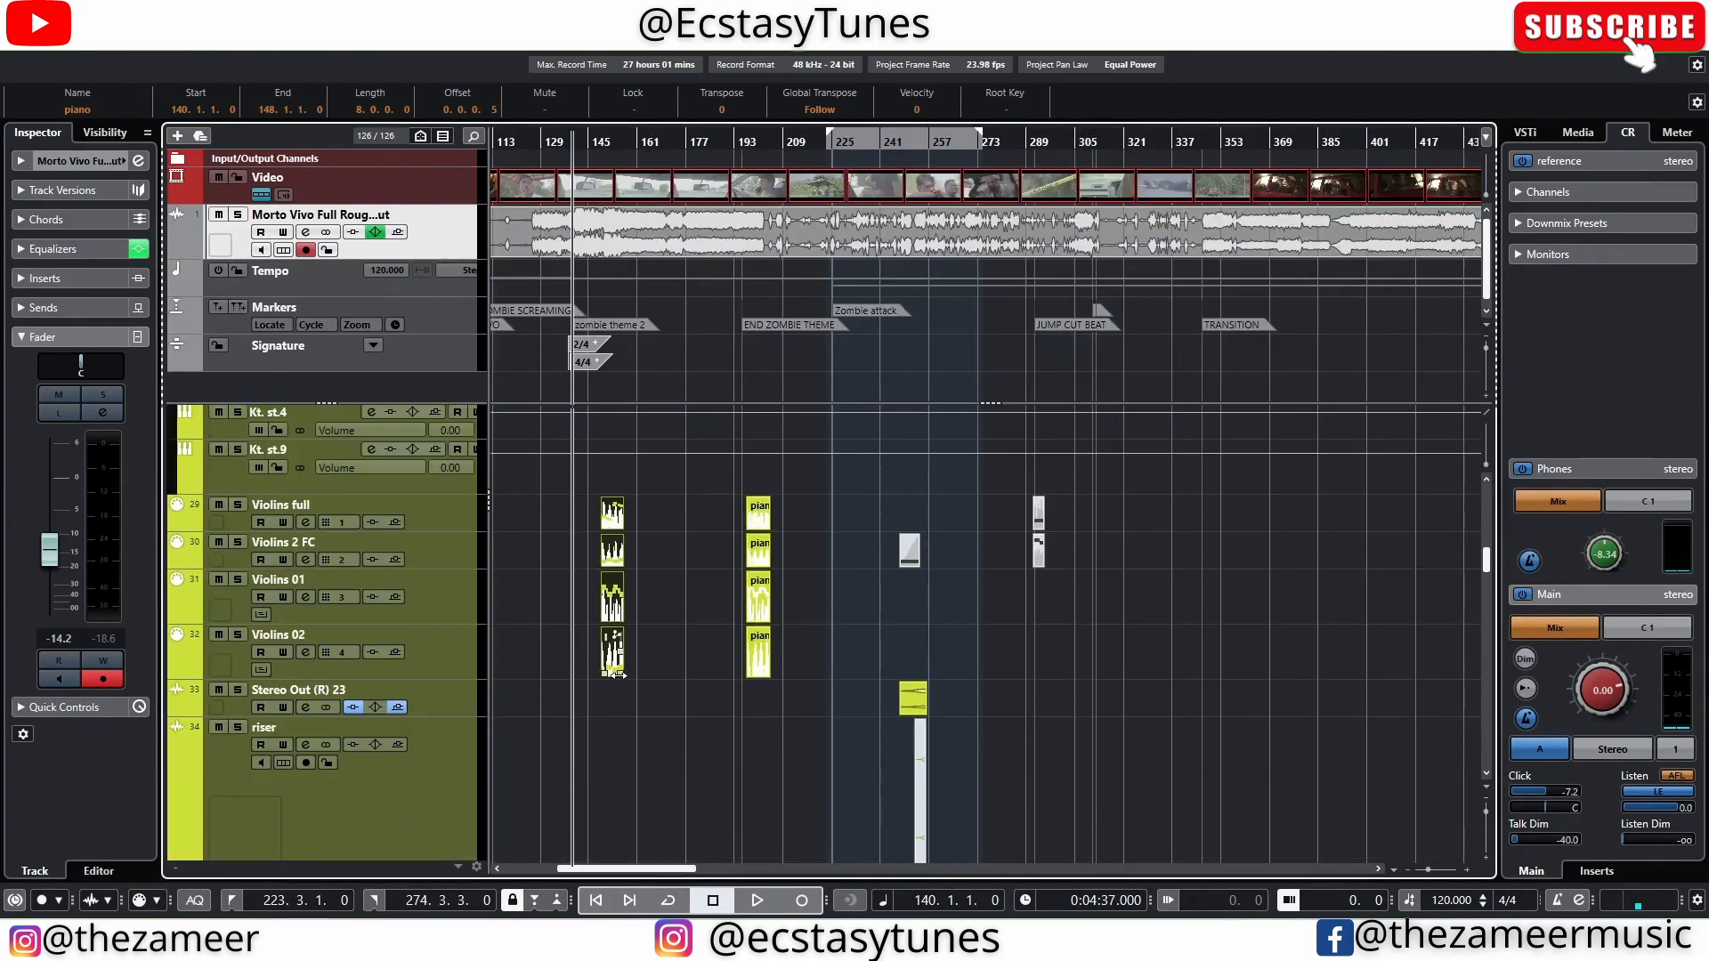
{"action": "key", "text": "1"}
{"action": "left_click_drag", "start_coordinate": [613, 667], "coordinate": [806, 672]}
{"action": "key", "text": "h"}
{"action": "key", "text": "h"}
{"action": "key", "text": "g"}
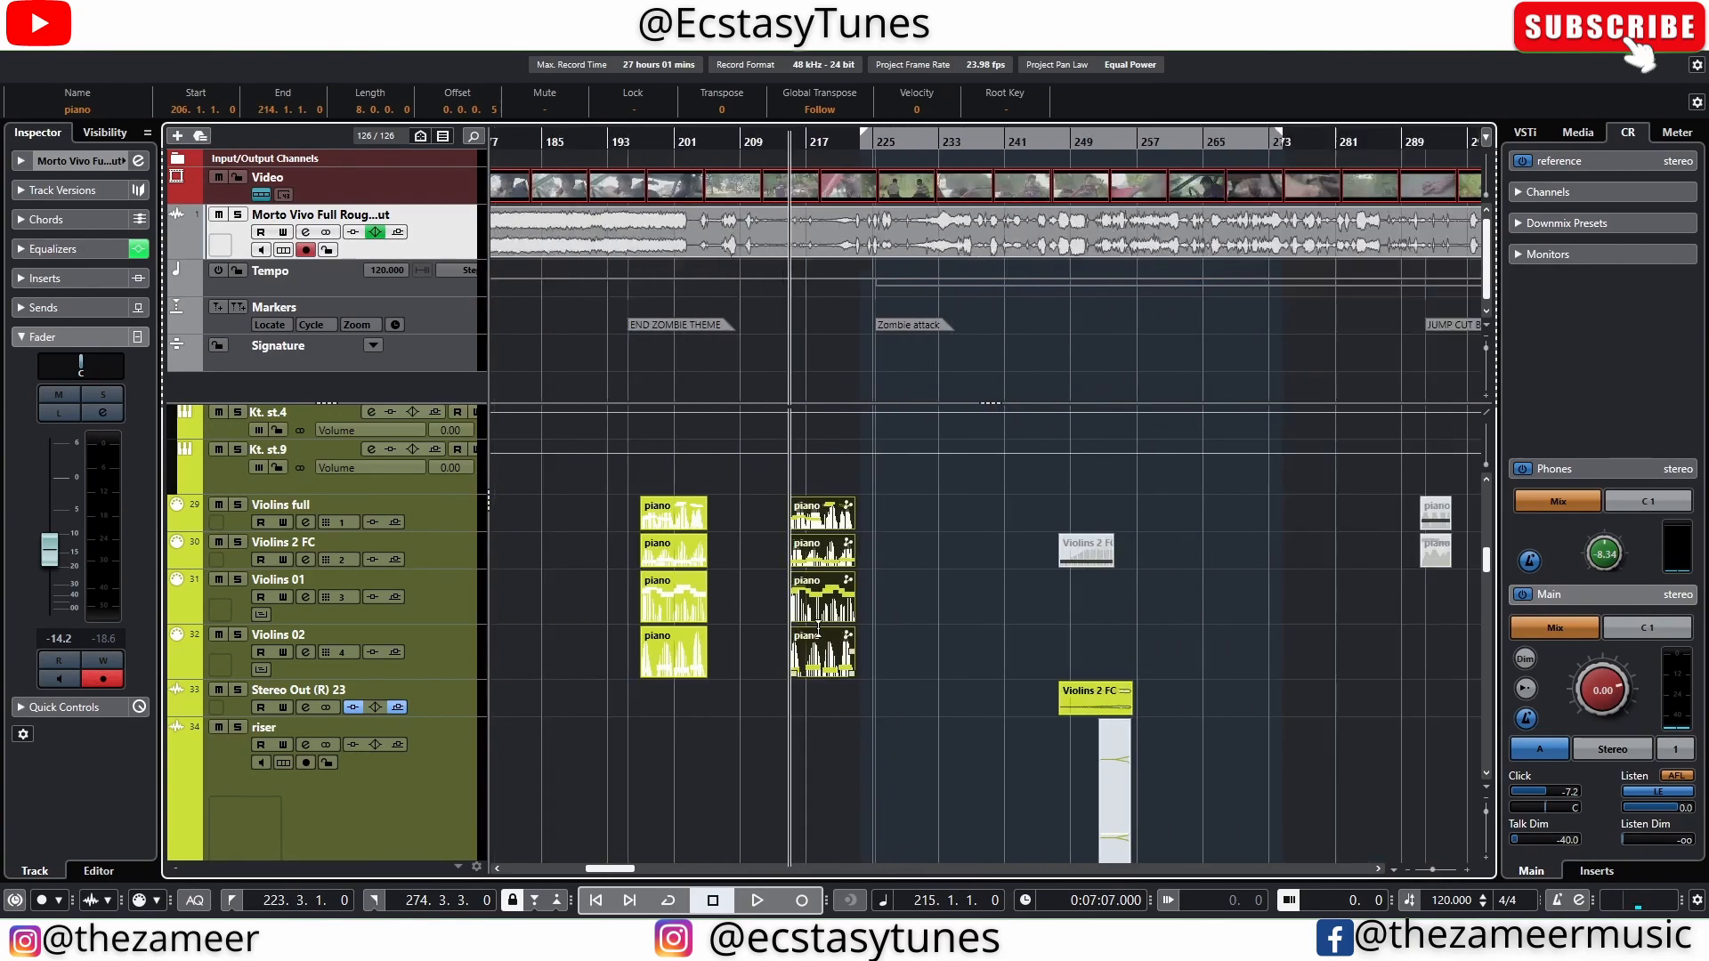
- Examine the moved group's events across the Violins, piano, Synth and gravity tracks
{"action": "key", "text": "l"}
{"action": "scroll", "coordinate": [832, 659], "scroll_direction": "up", "scroll_amount": 10}
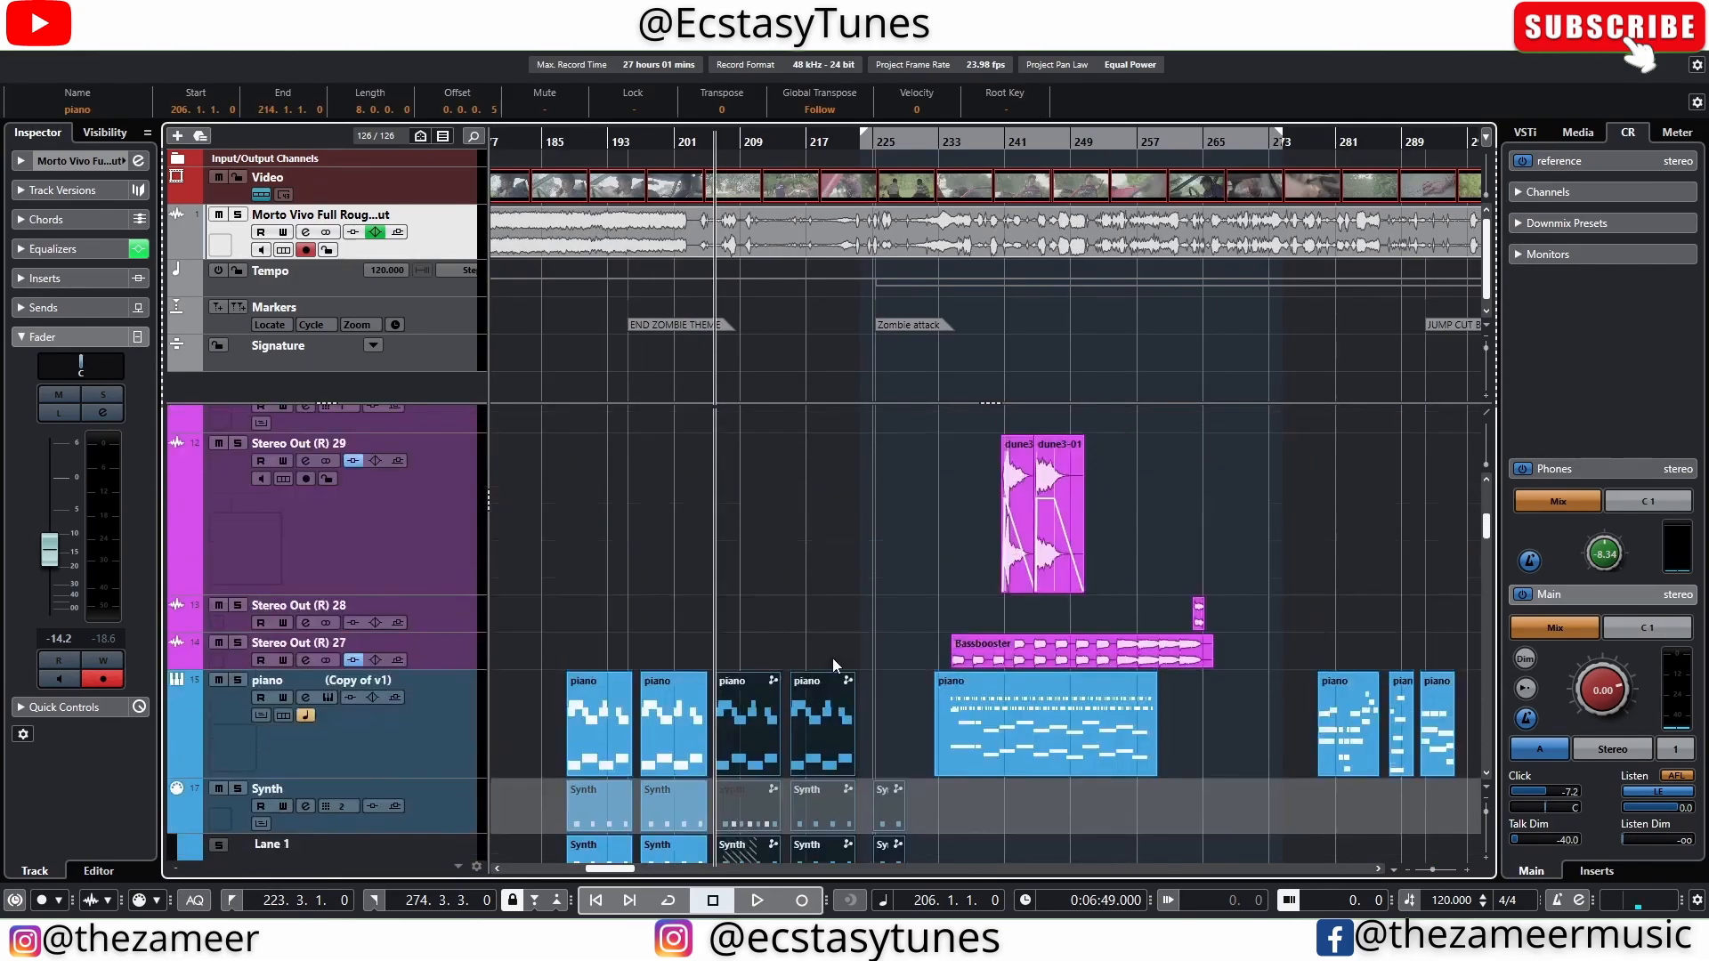
{"action": "scroll", "coordinate": [835, 665], "scroll_direction": "up", "scroll_amount": 12}
{"action": "scroll", "coordinate": [833, 663], "scroll_direction": "down", "scroll_amount": 15}
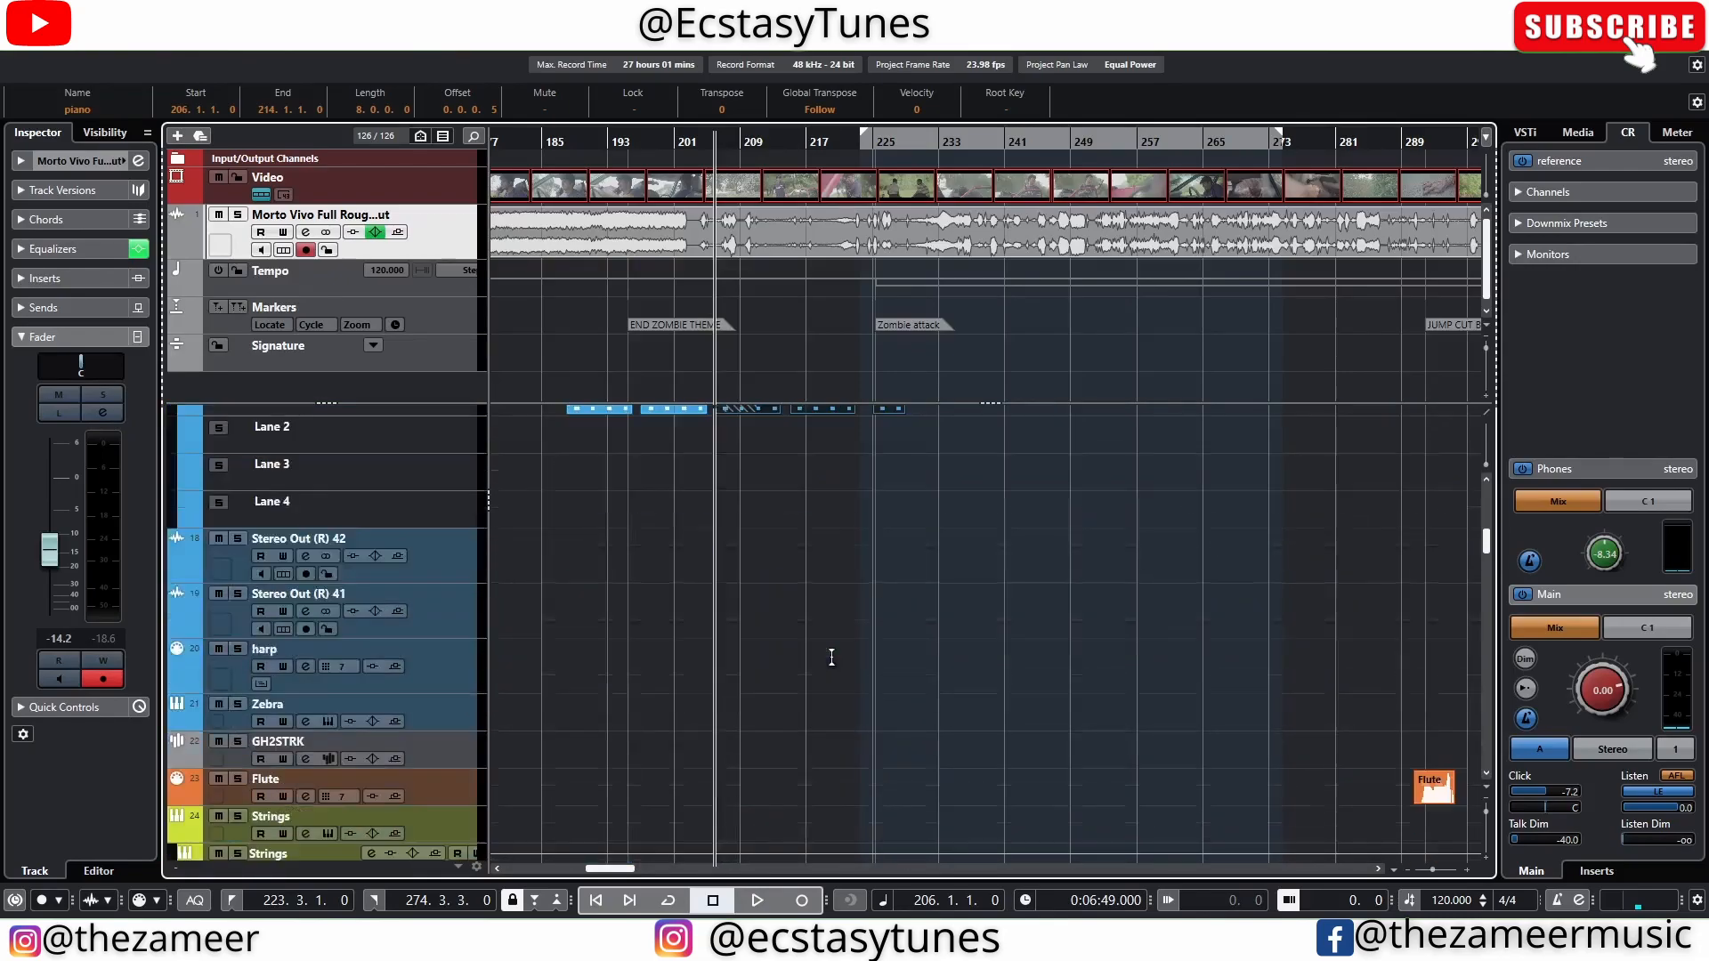
{"action": "scroll", "coordinate": [834, 666], "scroll_direction": "down", "scroll_amount": 20}
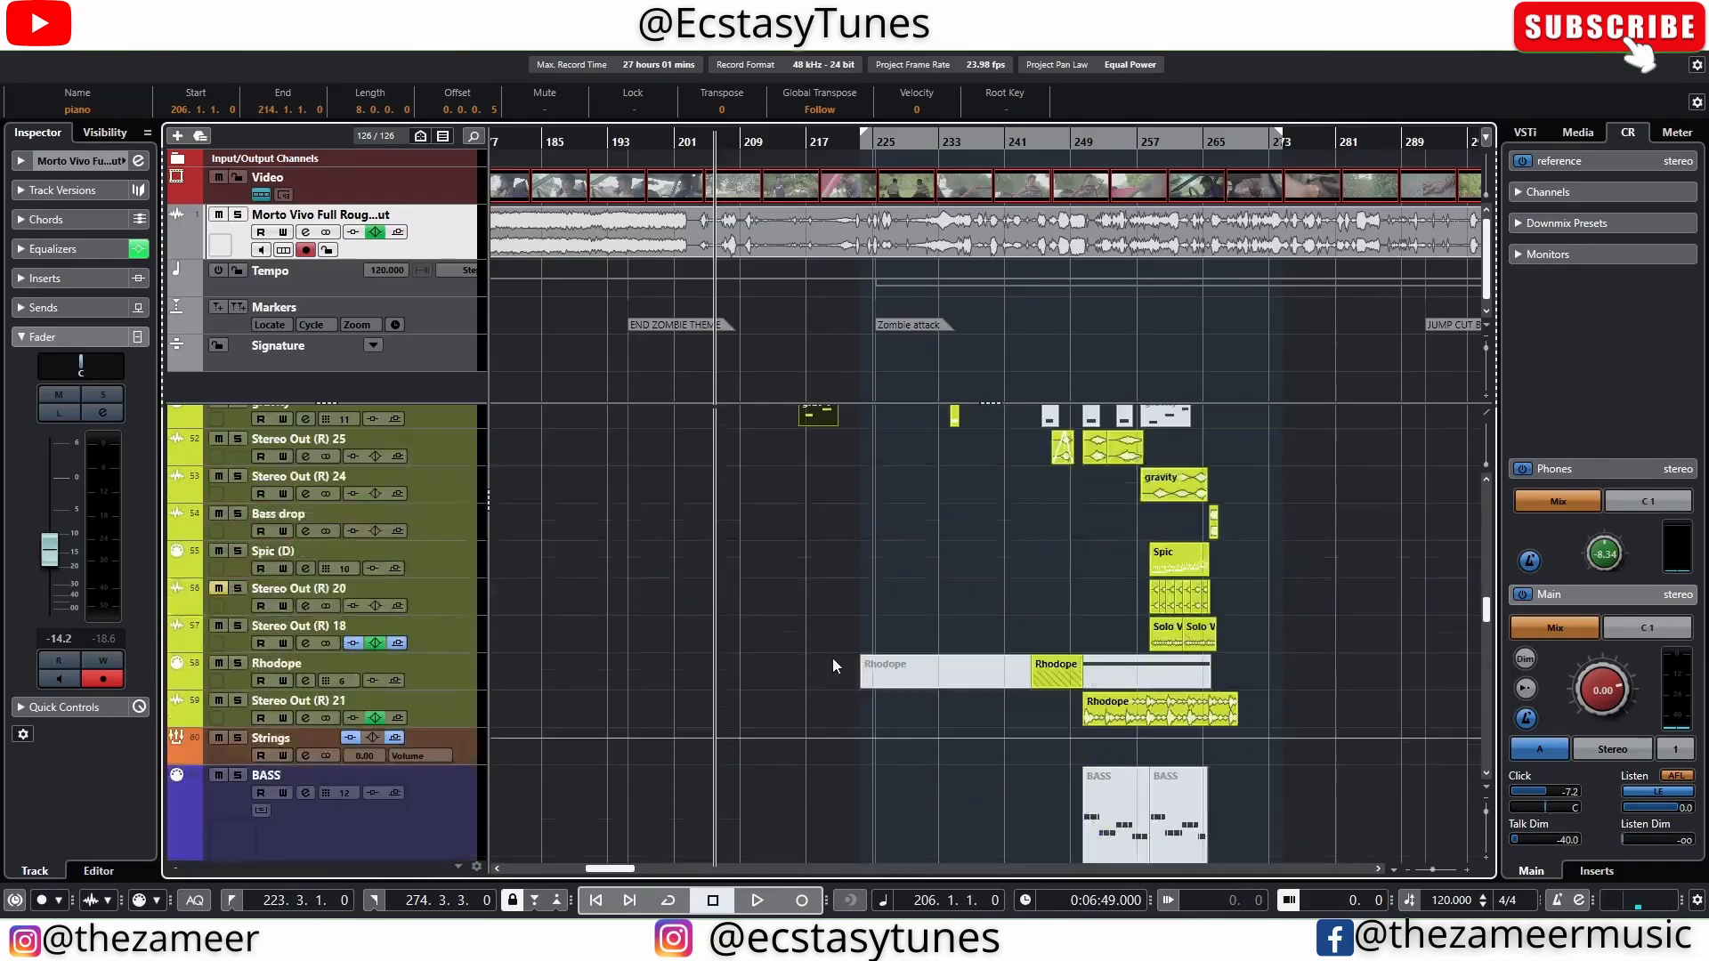
{"action": "scroll", "coordinate": [833, 666], "scroll_direction": "down", "scroll_amount": 8}
{"action": "scroll", "coordinate": [833, 665], "scroll_direction": "down", "scroll_amount": 2, "text": "ctrl"}
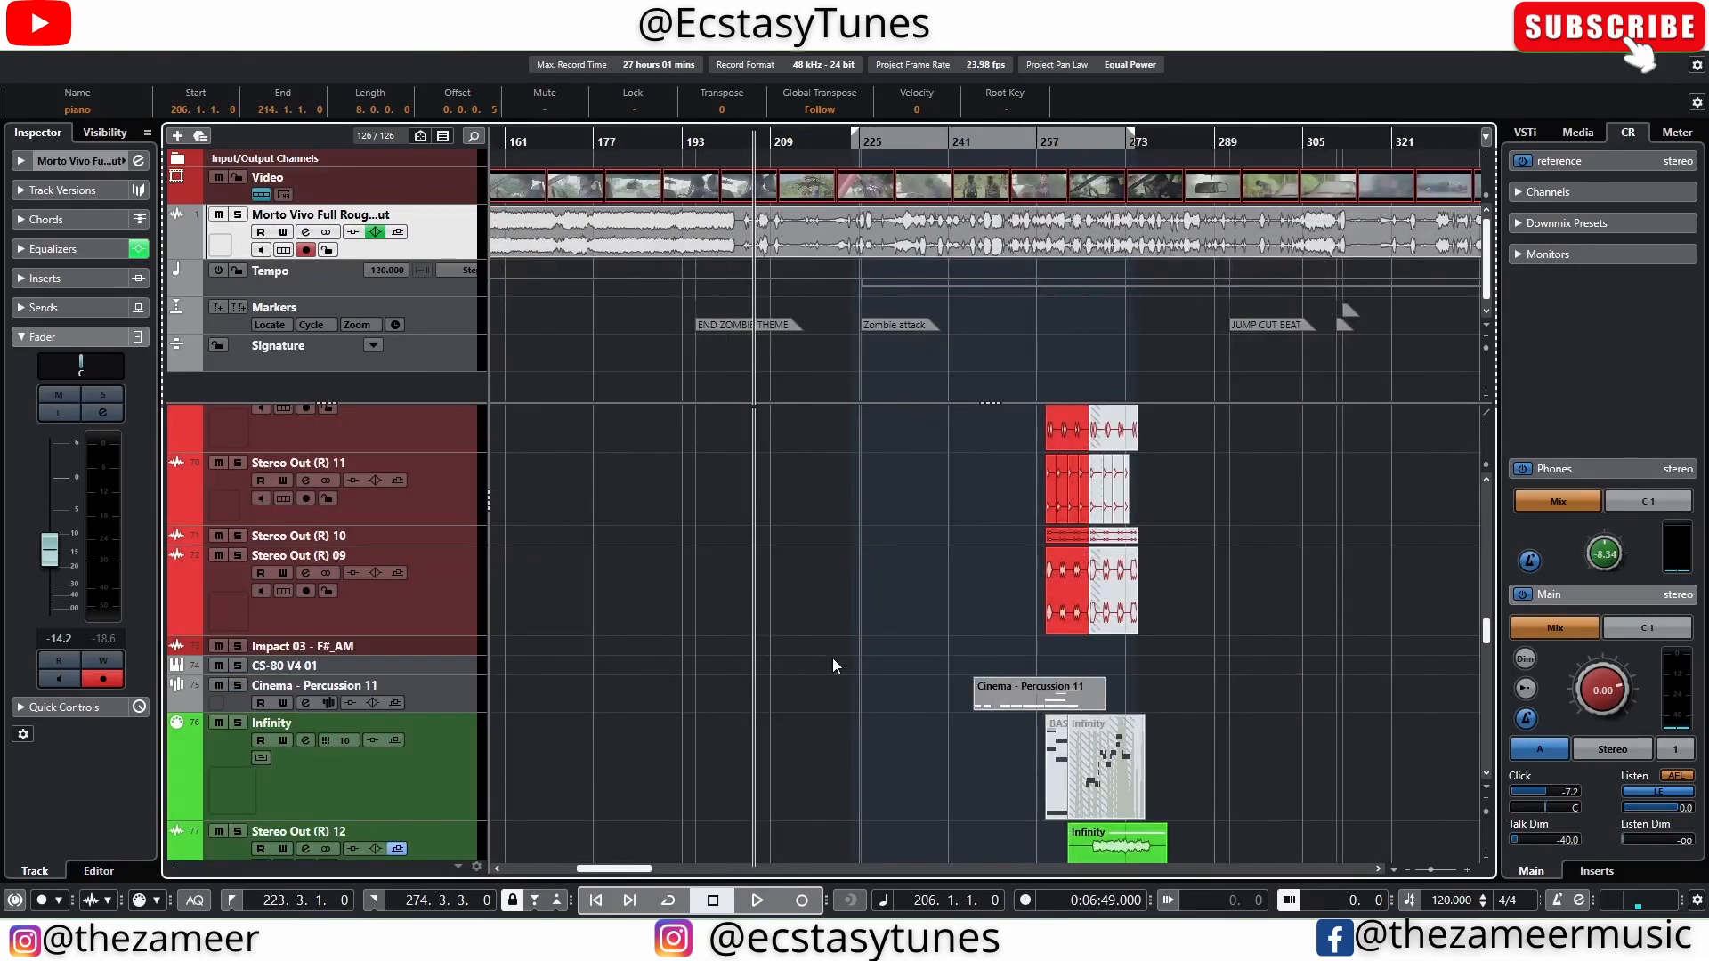
{"action": "scroll", "coordinate": [833, 666], "scroll_direction": "up", "scroll_amount": 15}
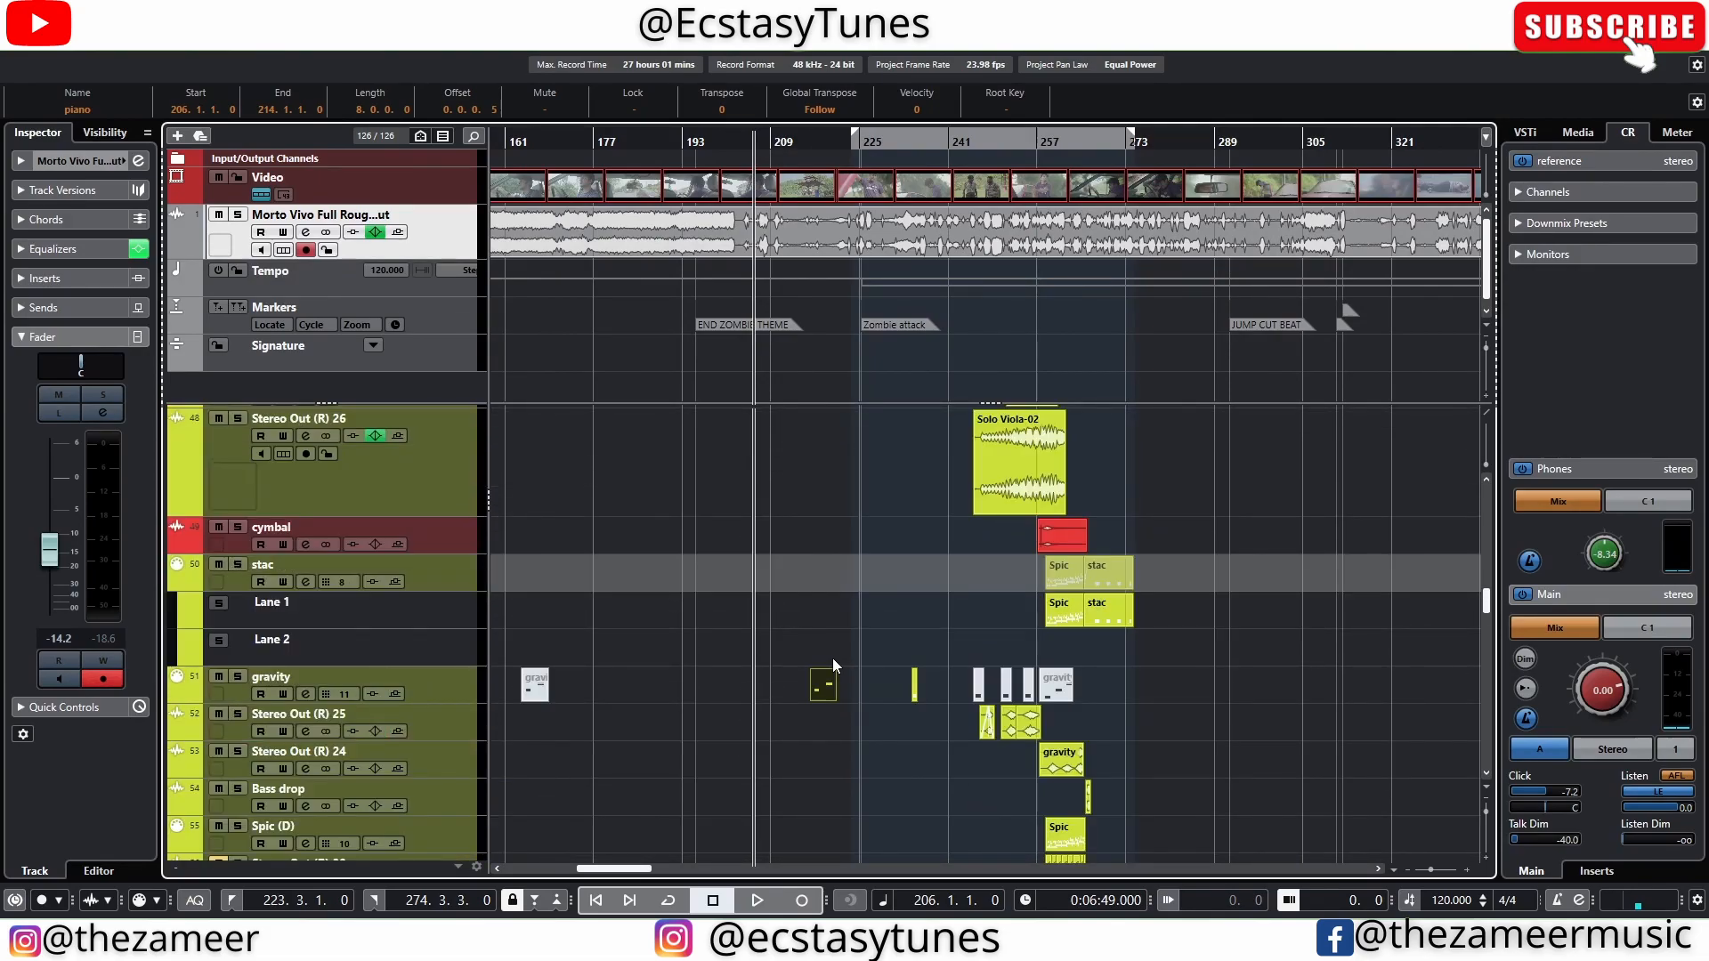
- Select the Solo Viola-02 event on Stereo Out (R) 26 and look through the tracks above for other events to group
{"action": "left_click", "coordinate": [979, 459]}
{"action": "scroll", "coordinate": [1038, 595], "scroll_direction": "up", "scroll_amount": 3, "text": "ctrl"}
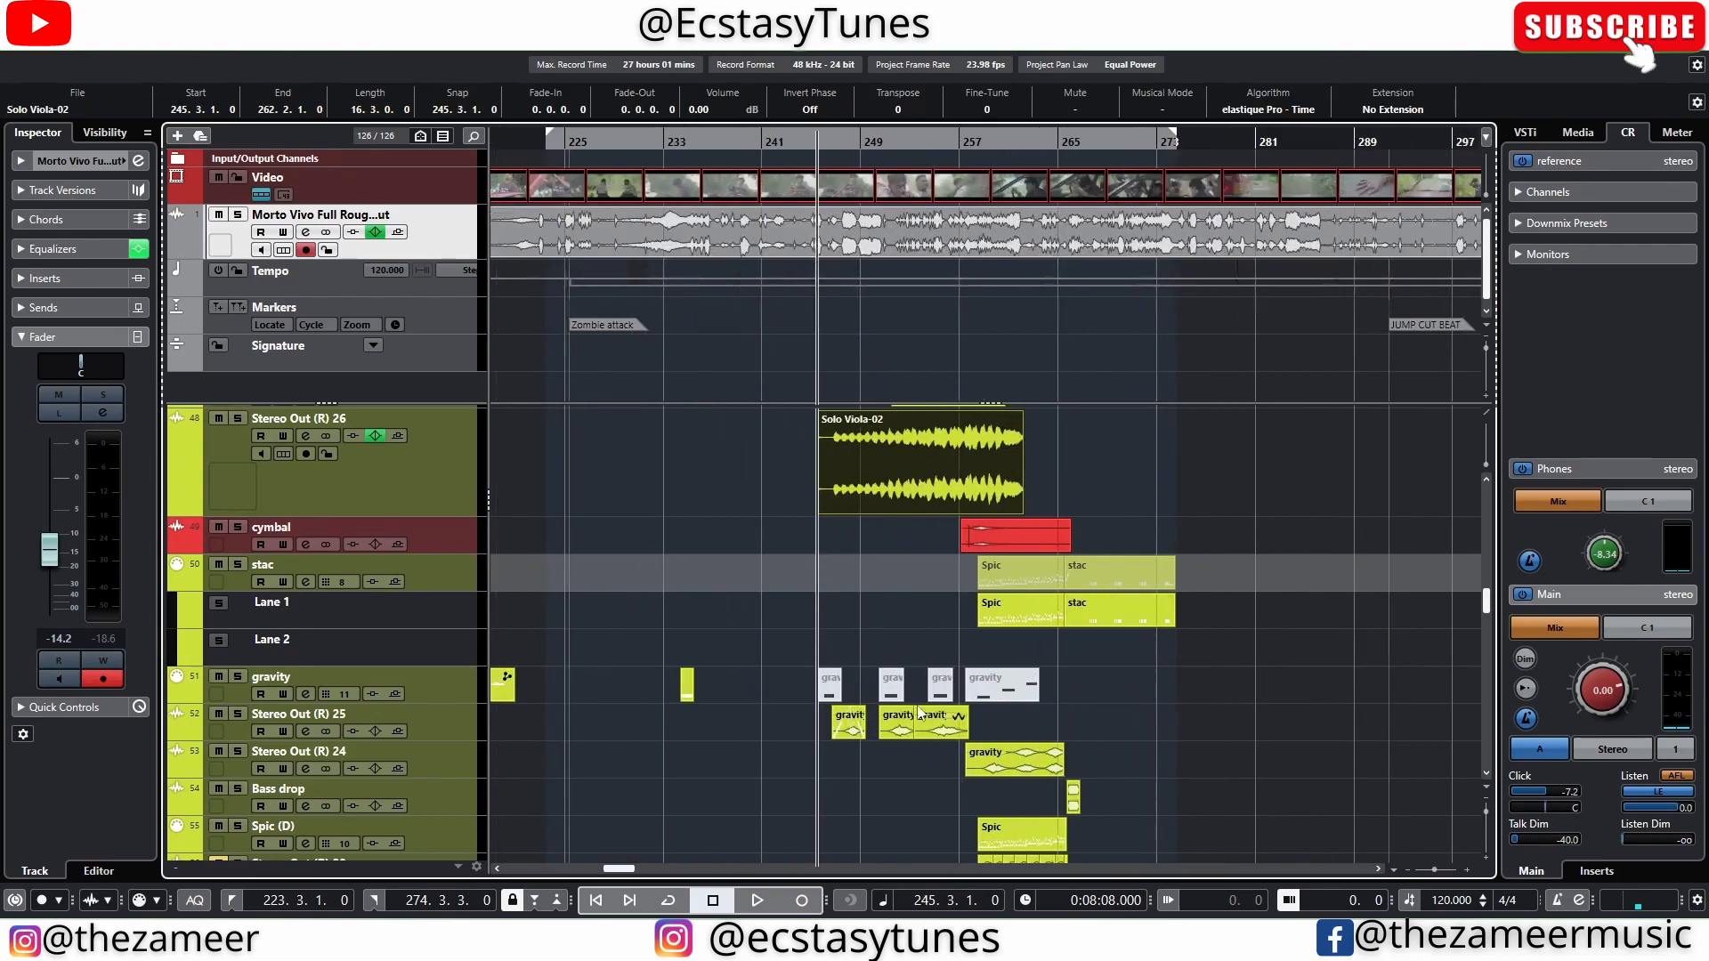
{"action": "scroll", "coordinate": [926, 677], "scroll_direction": "up", "scroll_amount": 5}
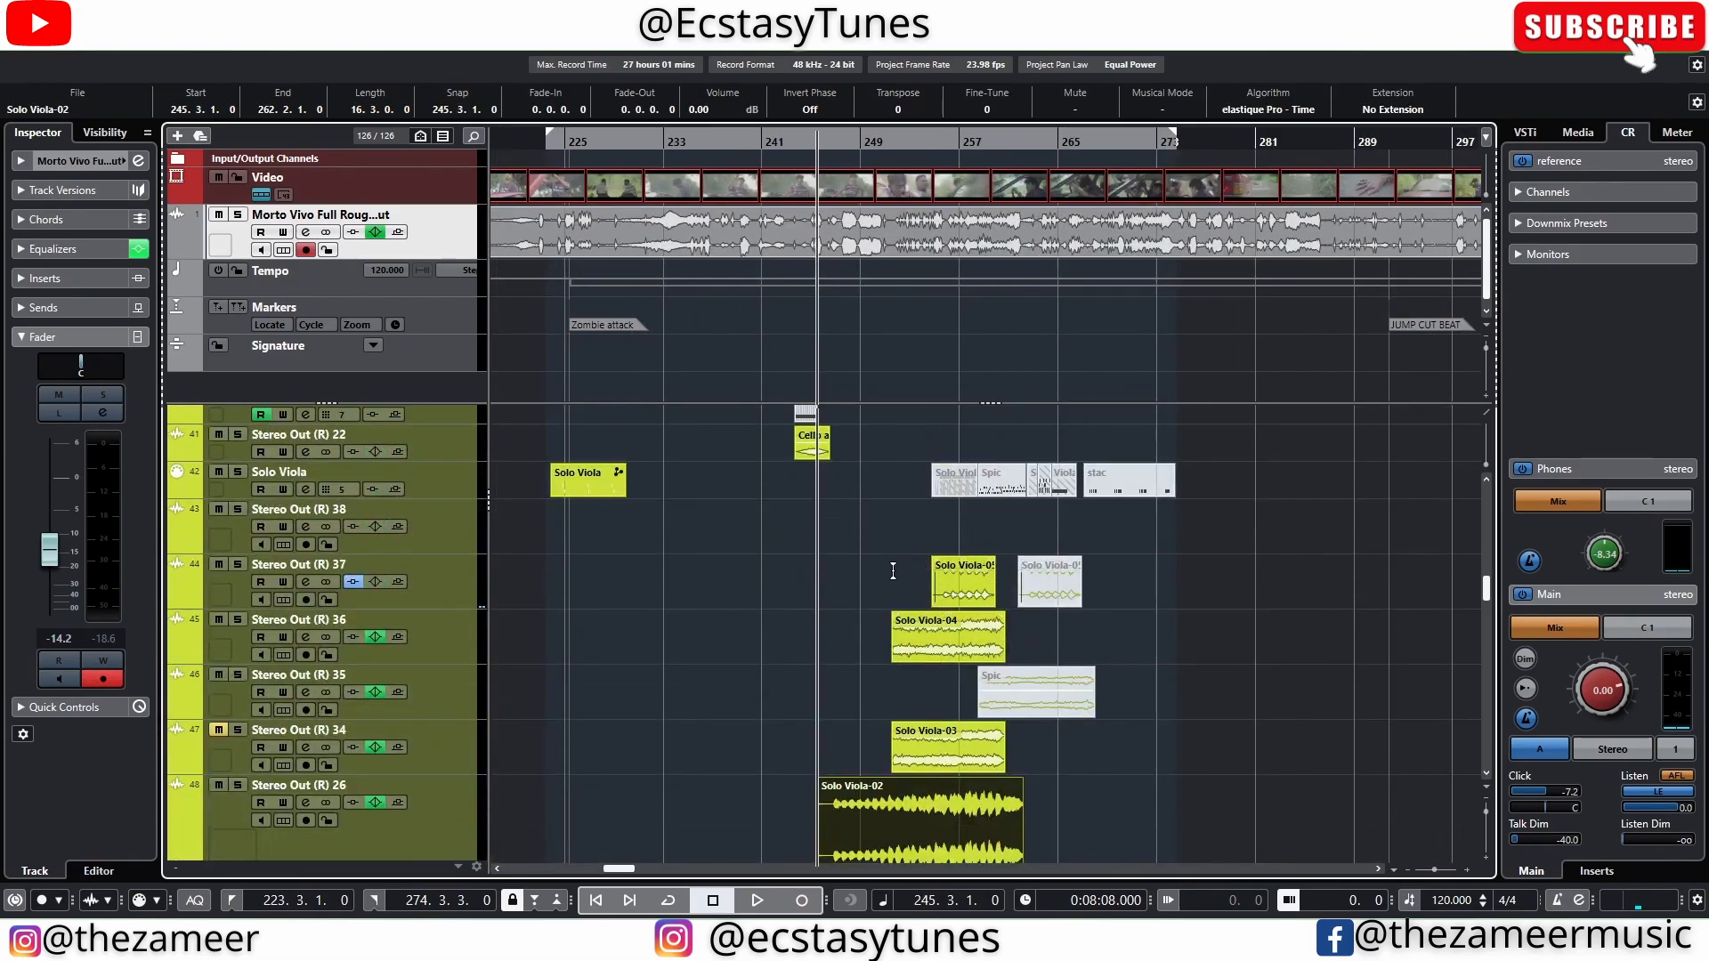
{"action": "scroll", "coordinate": [908, 623], "scroll_direction": "up", "scroll_amount": 3, "text": "ctrl"}
{"action": "scroll", "coordinate": [886, 583], "scroll_direction": "up", "scroll_amount": 7}
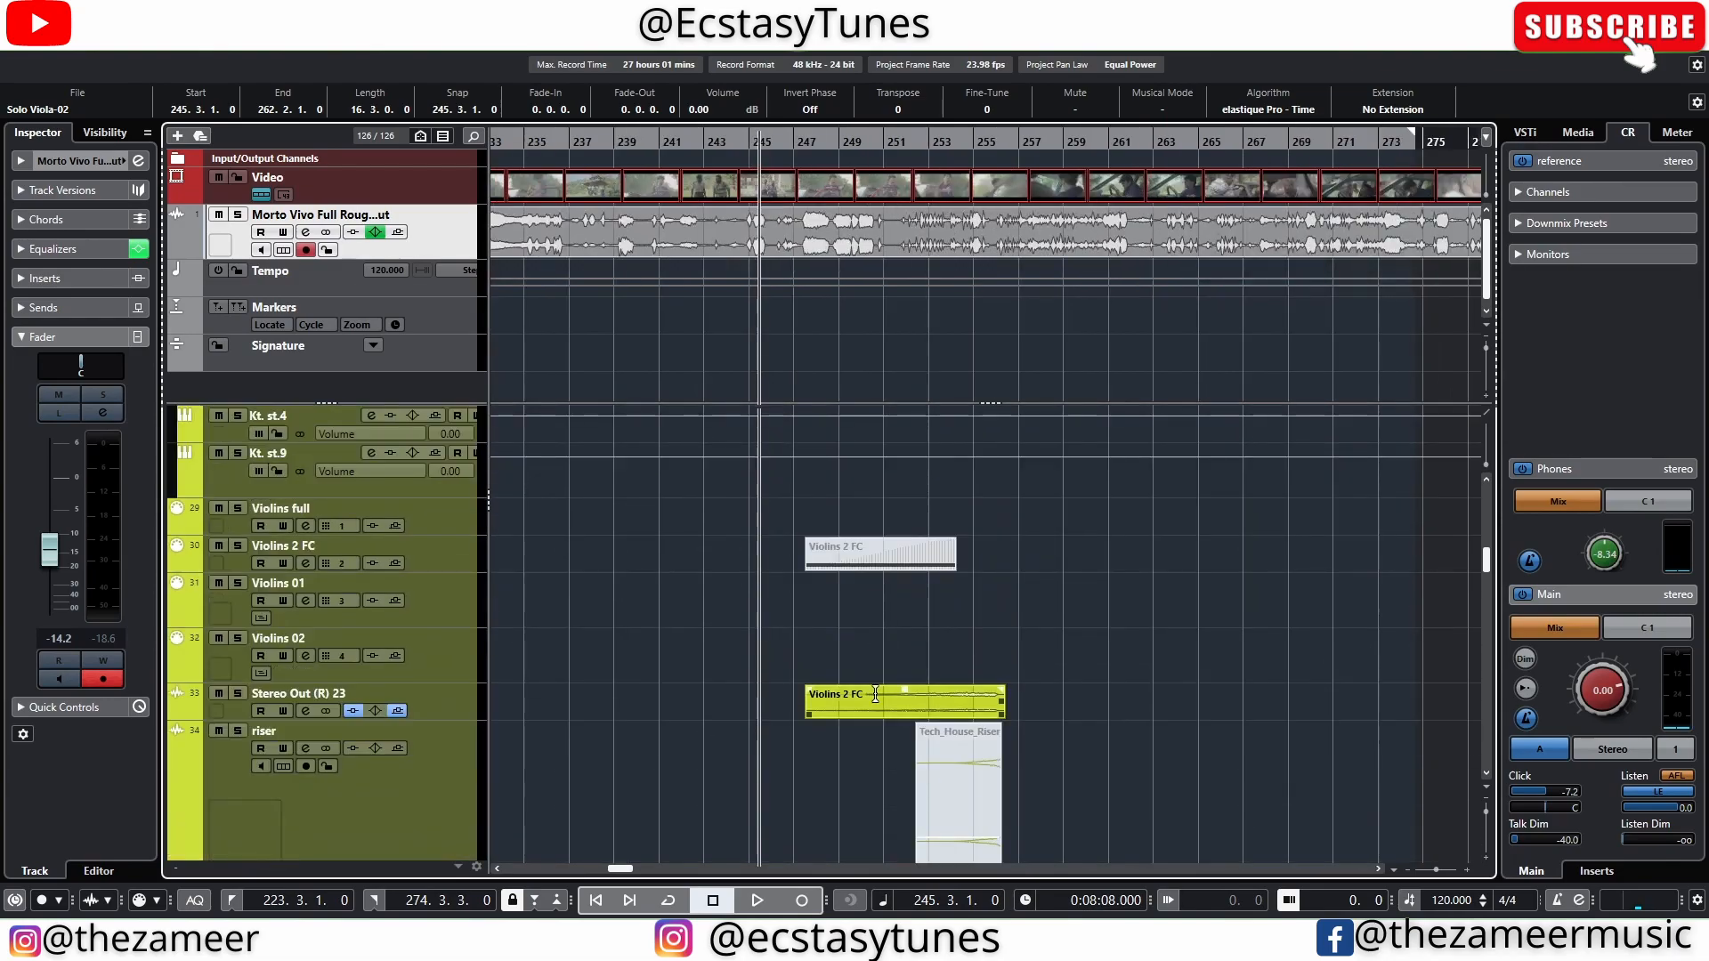
{"action": "scroll", "coordinate": [875, 694], "scroll_direction": "down", "scroll_amount": 5}
{"action": "scroll", "coordinate": [876, 694], "scroll_direction": "up", "scroll_amount": 8}
{"action": "scroll", "coordinate": [881, 689], "scroll_direction": "up", "scroll_amount": 4}
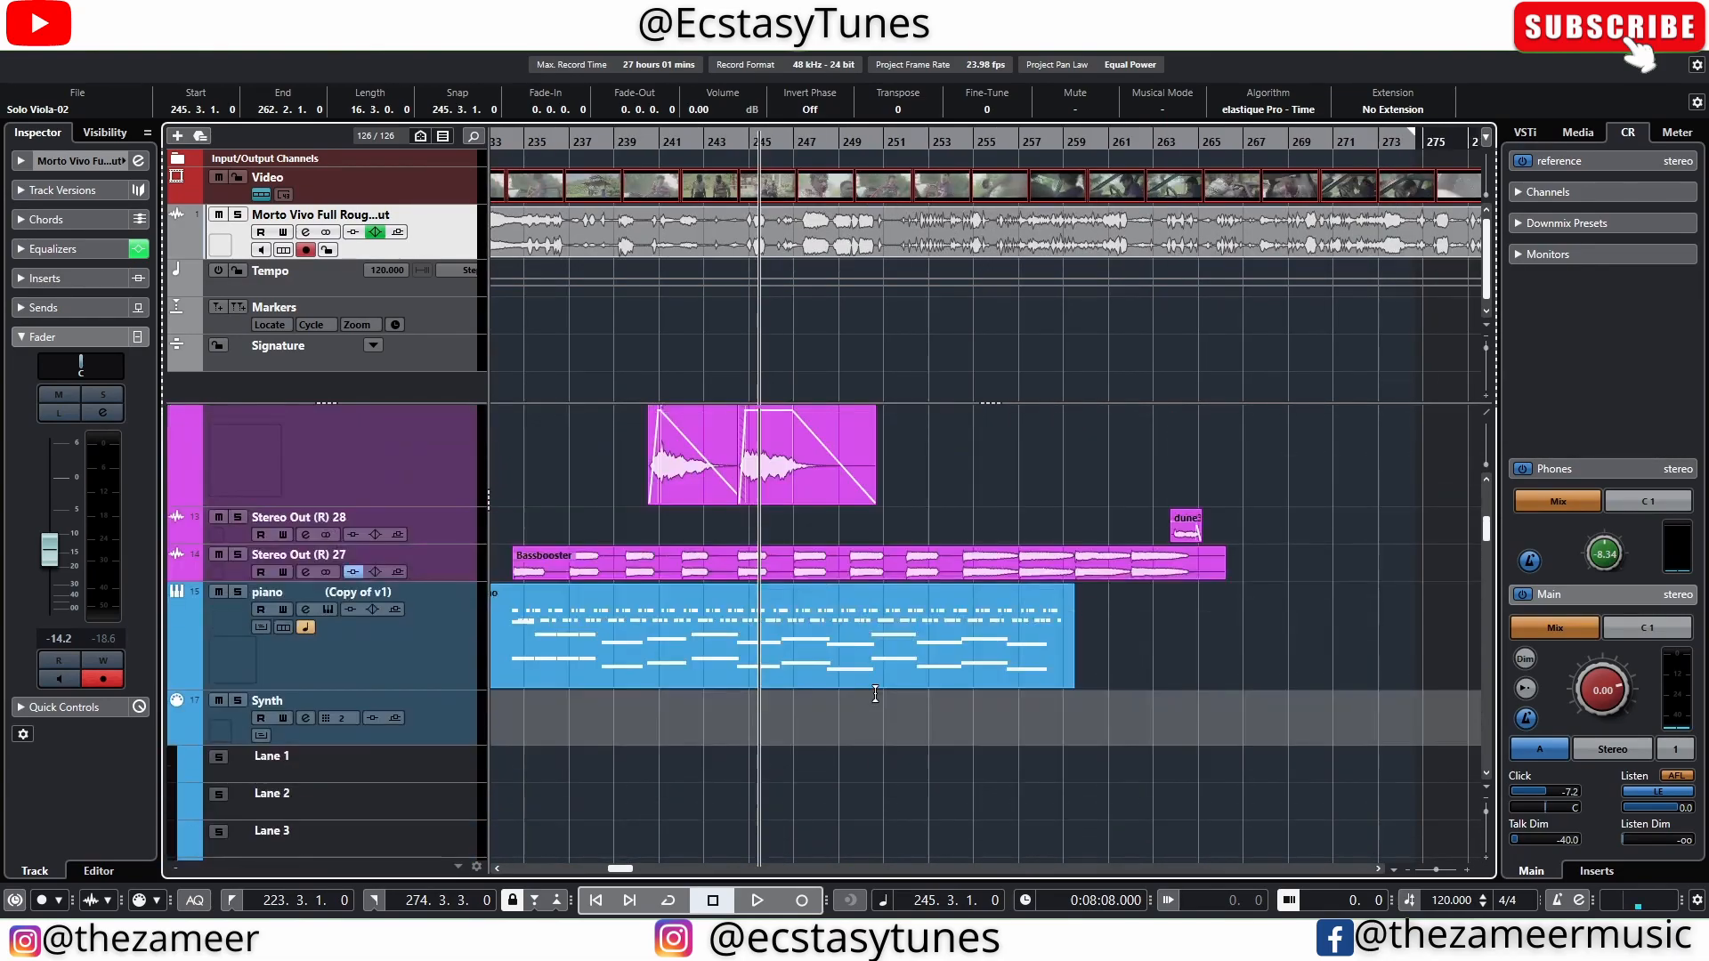
- Group the long piano part with the Bassbooster event on Stereo Out (R) 27 and move them so the piano starts at bar 243
{"action": "left_click", "coordinate": [852, 669]}
{"action": "scroll", "coordinate": [934, 685], "scroll_direction": "down", "scroll_amount": 5}
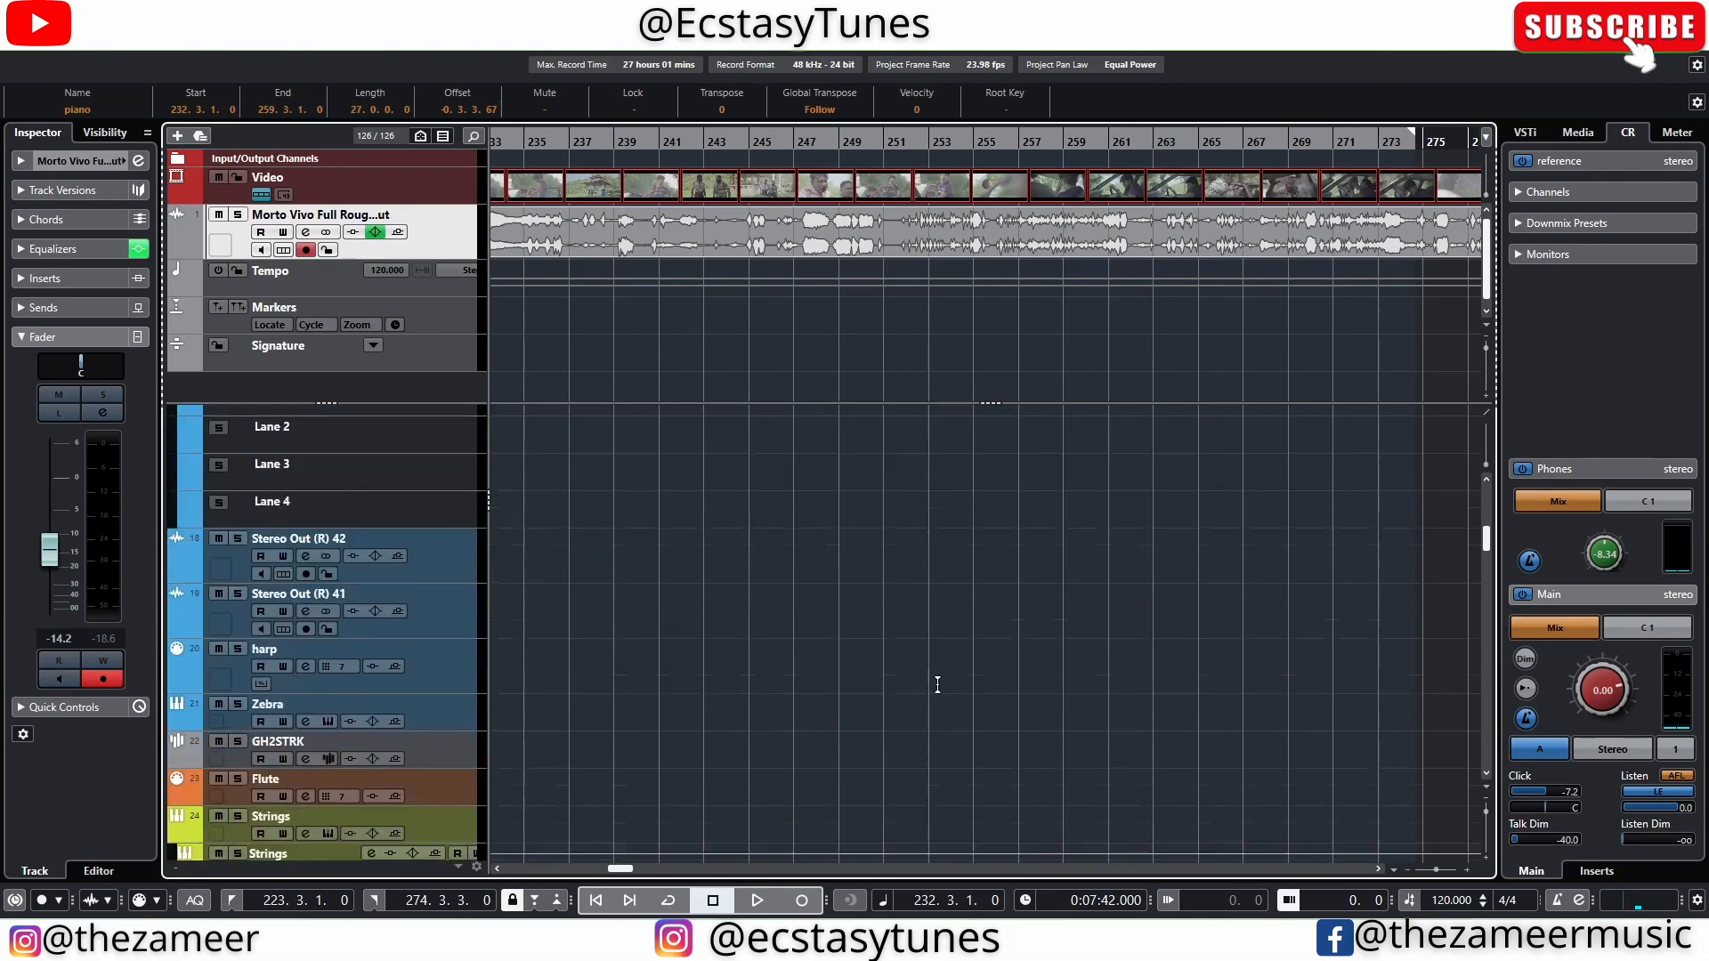
{"action": "scroll", "coordinate": [931, 685], "scroll_direction": "up", "scroll_amount": 8}
{"action": "scroll", "coordinate": [928, 683], "scroll_direction": "down", "scroll_amount": 2}
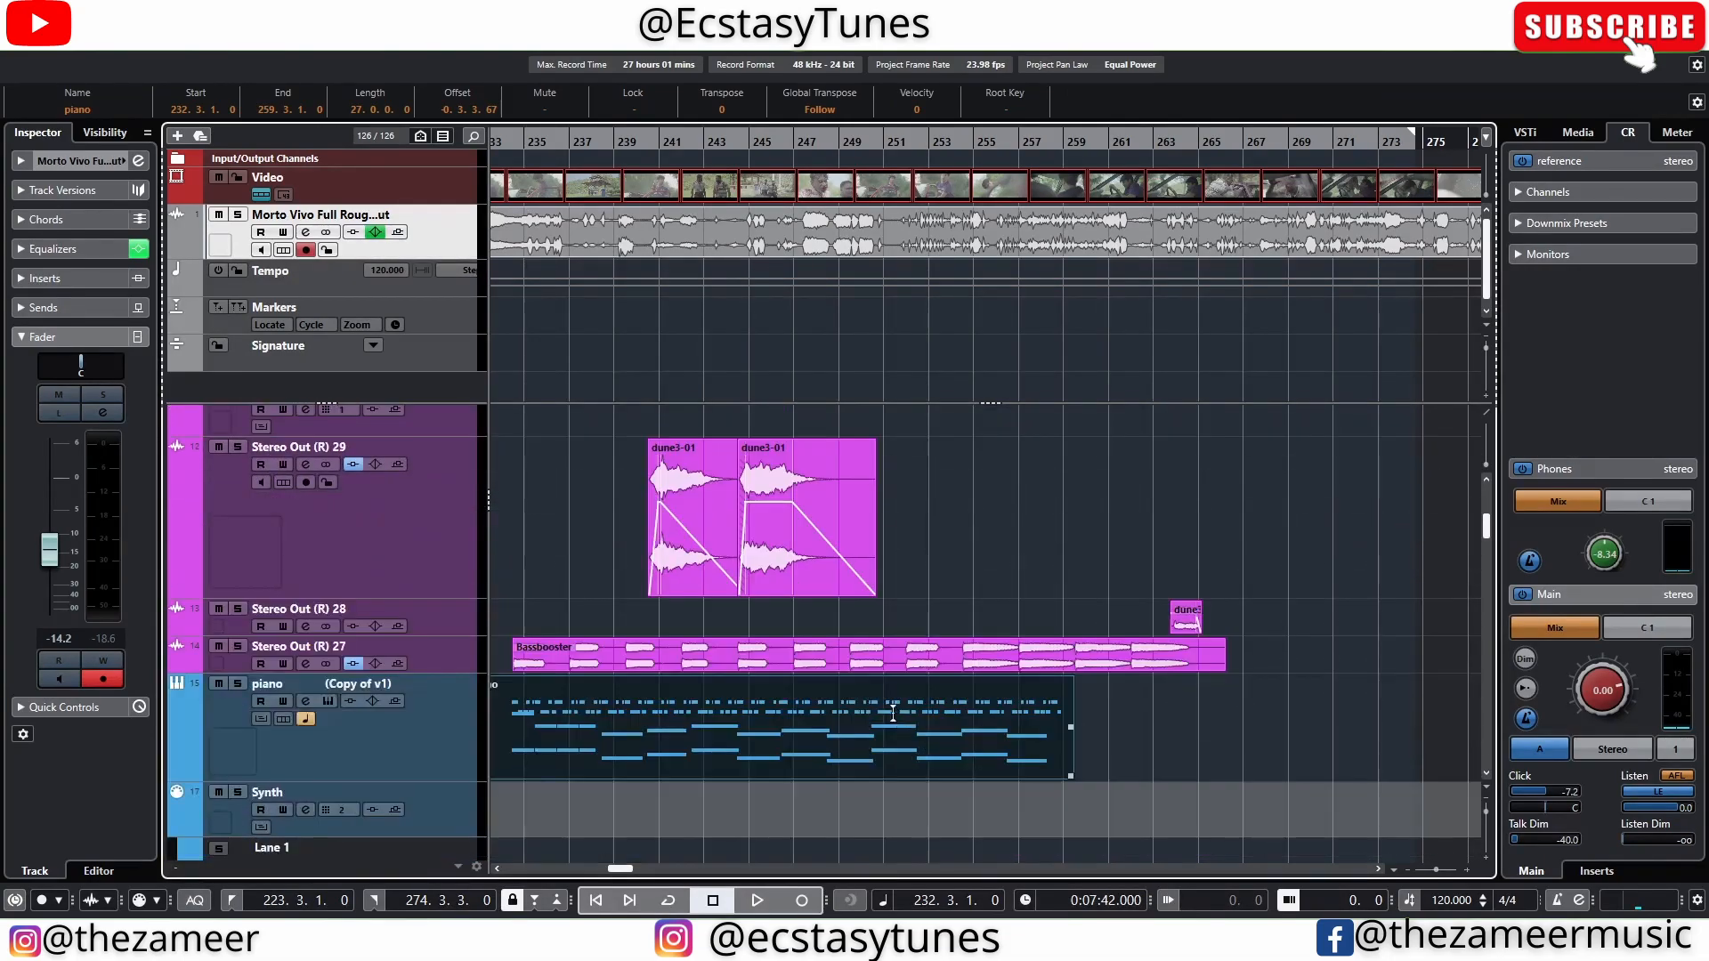
{"action": "left_click", "coordinate": [874, 666]}
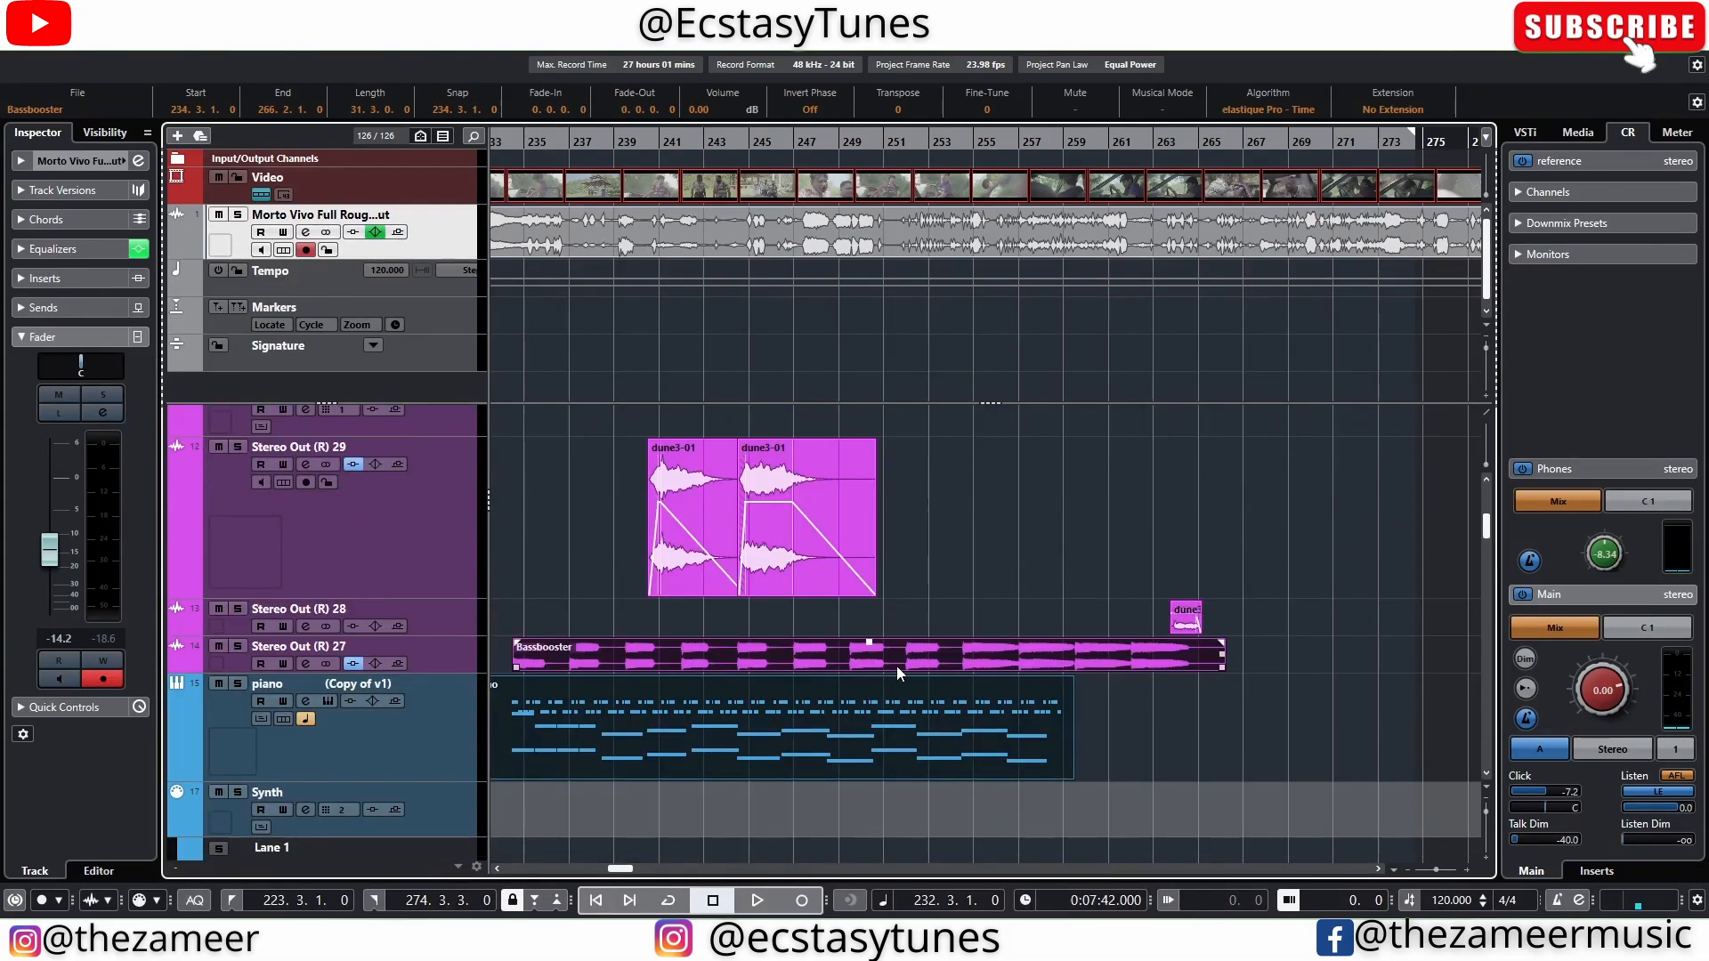
{"action": "left_click", "coordinate": [1033, 742], "text": "shift"}
{"action": "left_click_drag", "start_coordinate": [1033, 742], "coordinate": [968, 733]}
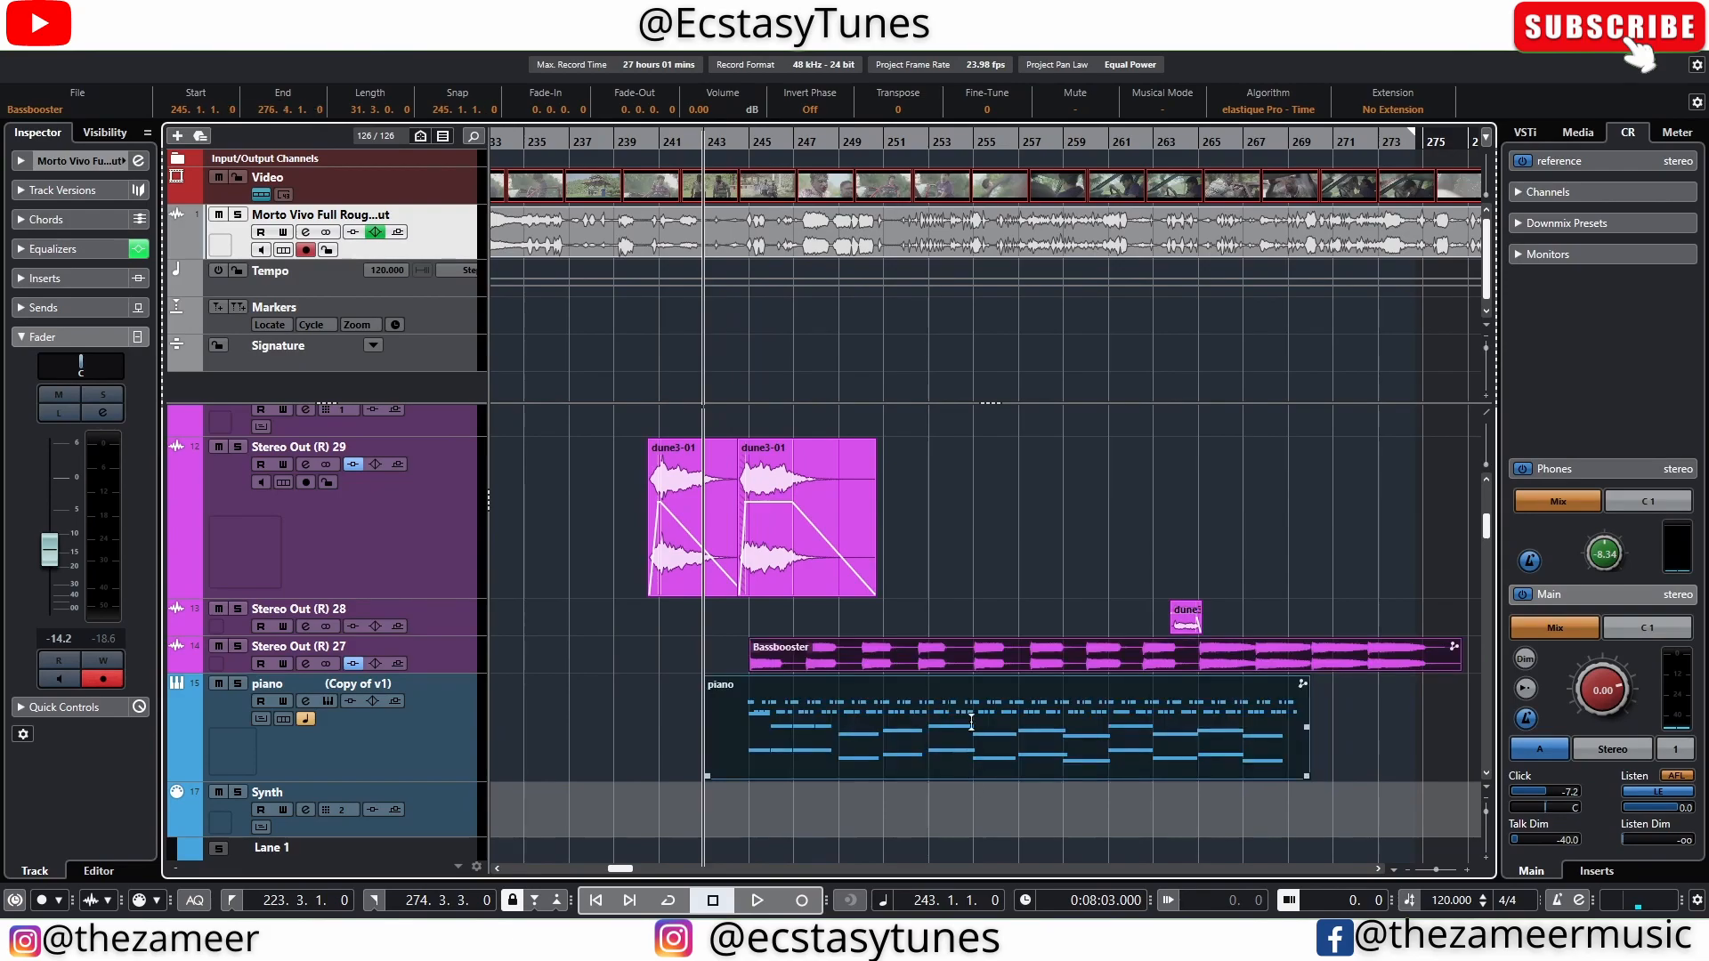
- Group the Violins 2 FC audio event on Stereo Out (R) 23 with the Tech_House_Riser event on the riser track
{"action": "scroll", "coordinate": [969, 734], "scroll_direction": "down", "scroll_amount": 10}
{"action": "scroll", "coordinate": [979, 677], "scroll_direction": "up", "scroll_amount": 3}
{"action": "scroll", "coordinate": [1006, 729], "scroll_direction": "down", "scroll_amount": 3}
{"action": "left_click", "coordinate": [909, 529]}
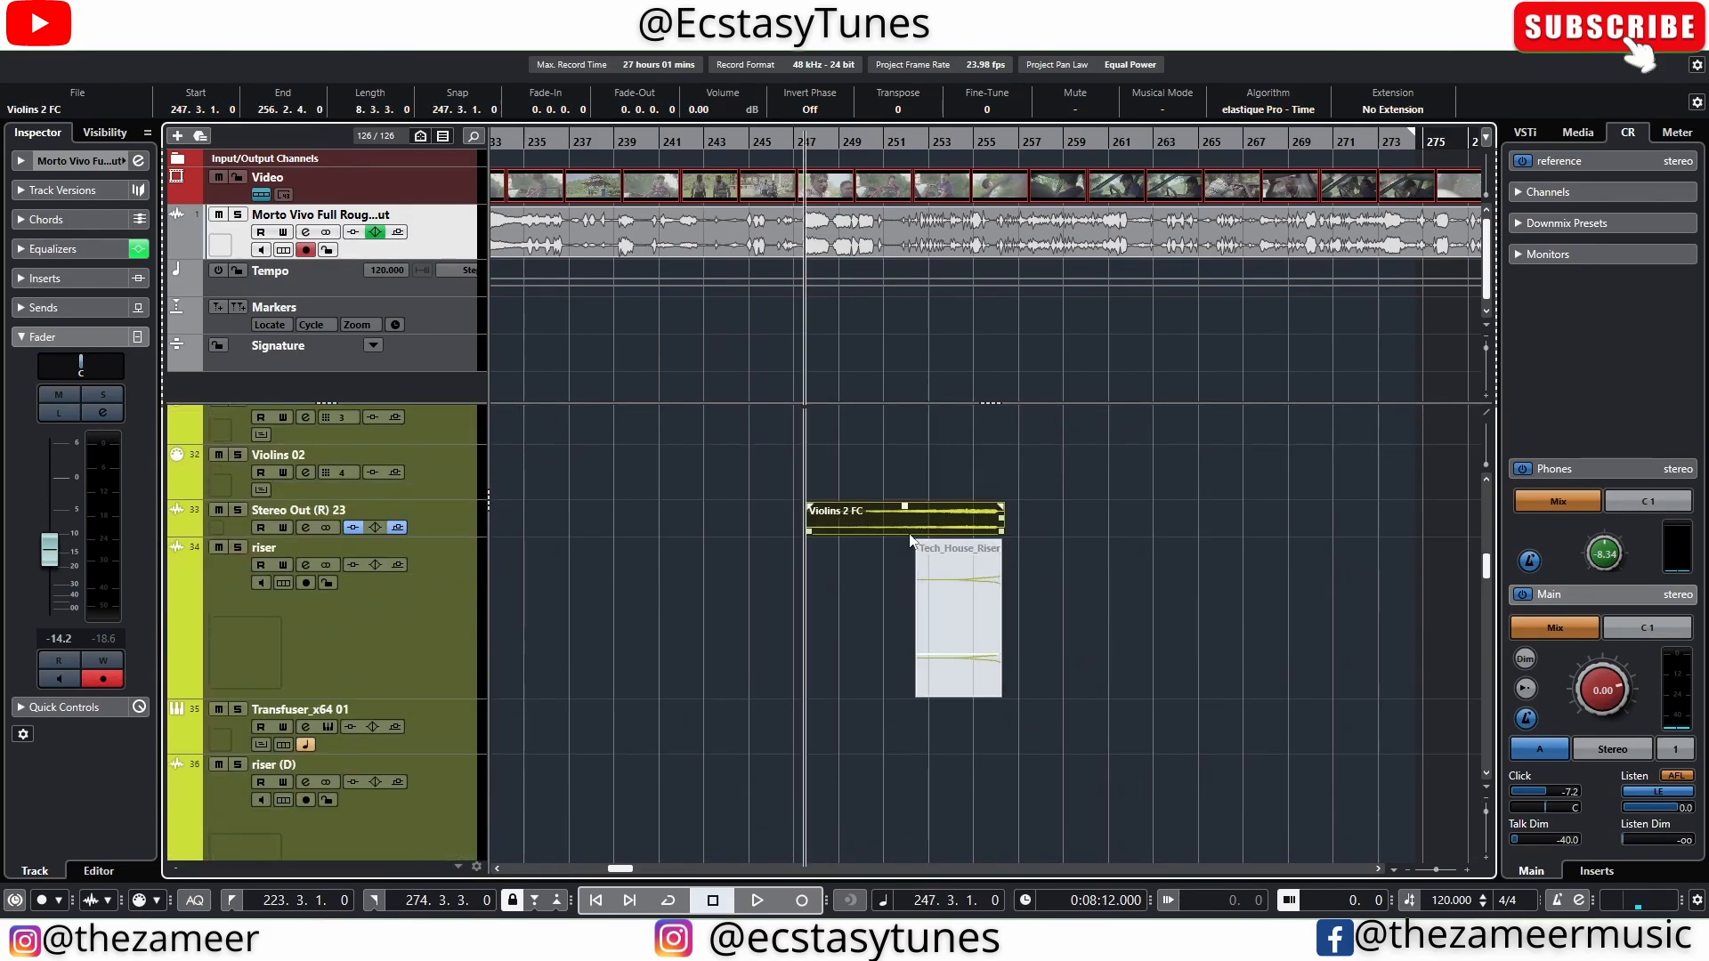
{"action": "left_click", "coordinate": [970, 668], "text": "shift"}
{"action": "key", "text": "ctrl+g"}
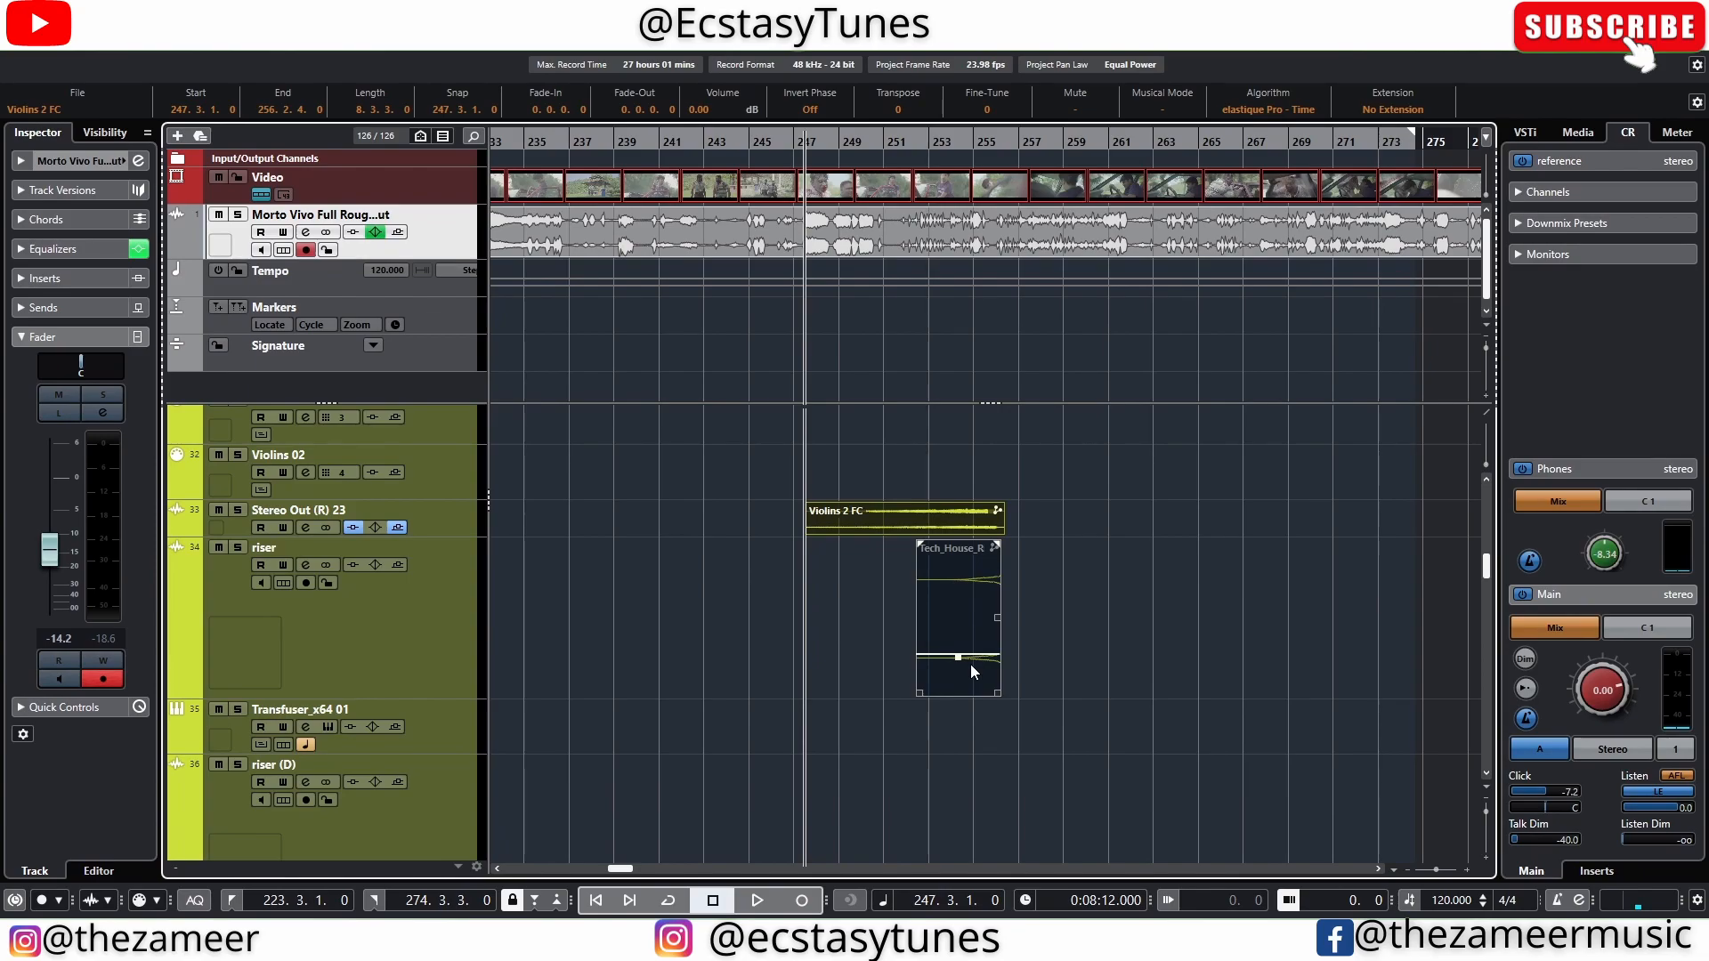
- Ungroup the Violins 2 FC and Tech_House_Riser events and check them for the group symbol
{"action": "scroll", "coordinate": [1033, 727], "scroll_direction": "right", "scroll_amount": 1}
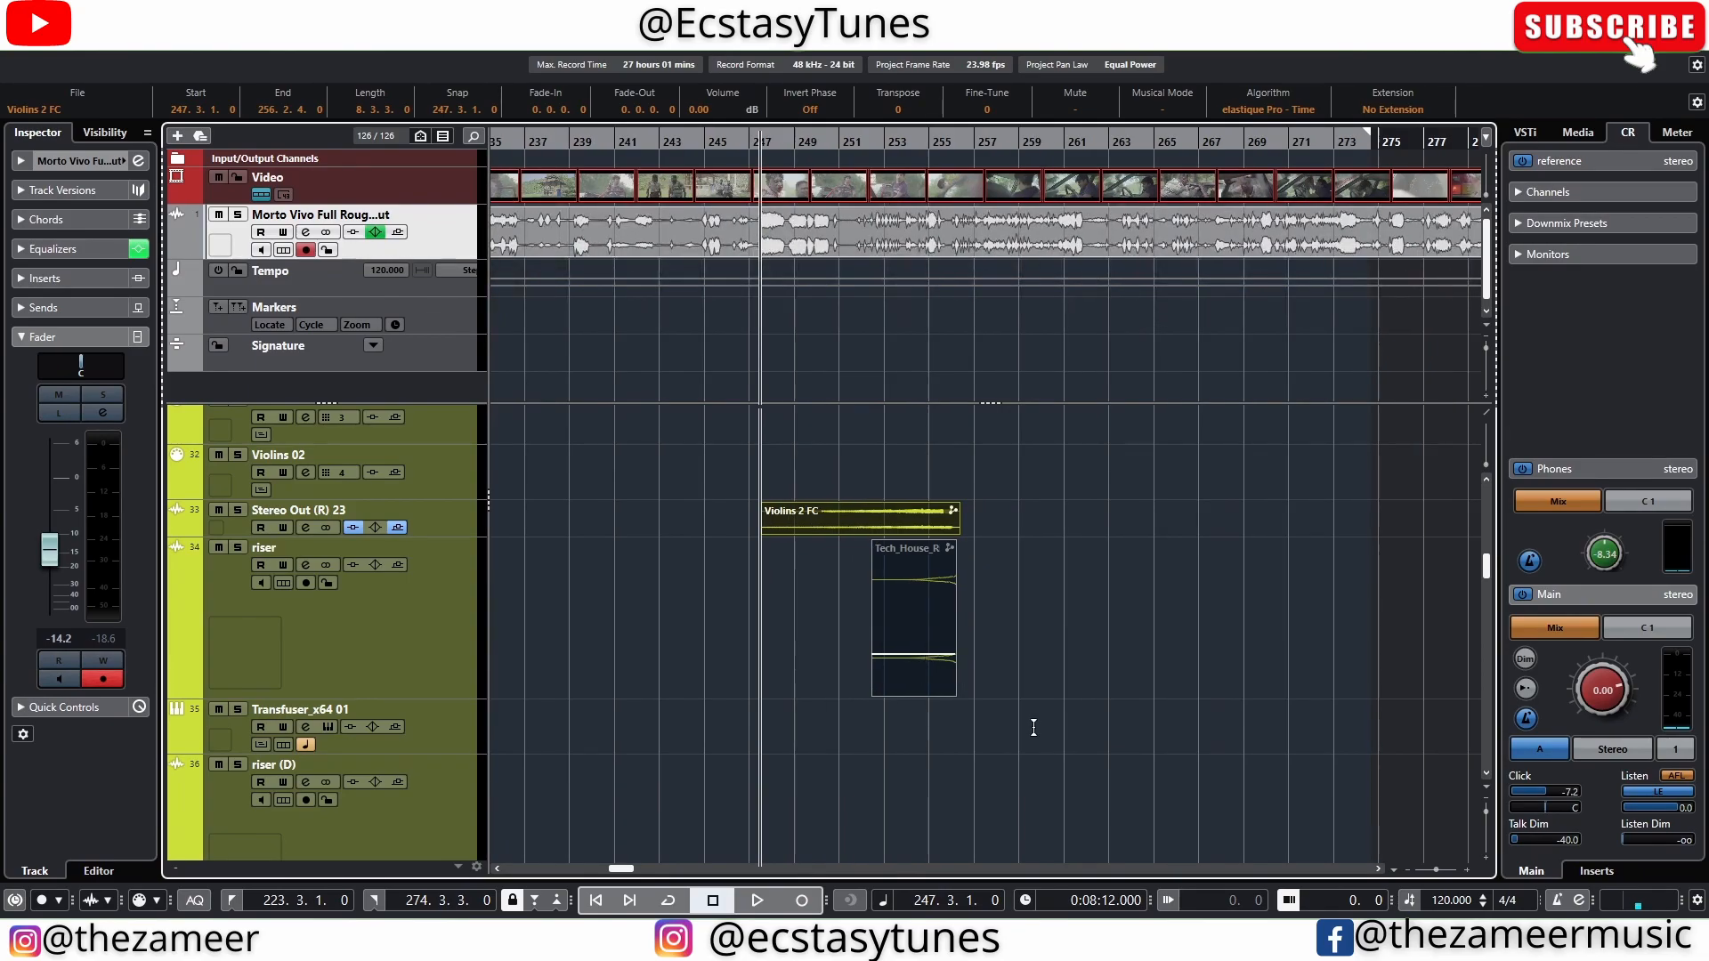
{"action": "key", "text": "ctrl+u"}
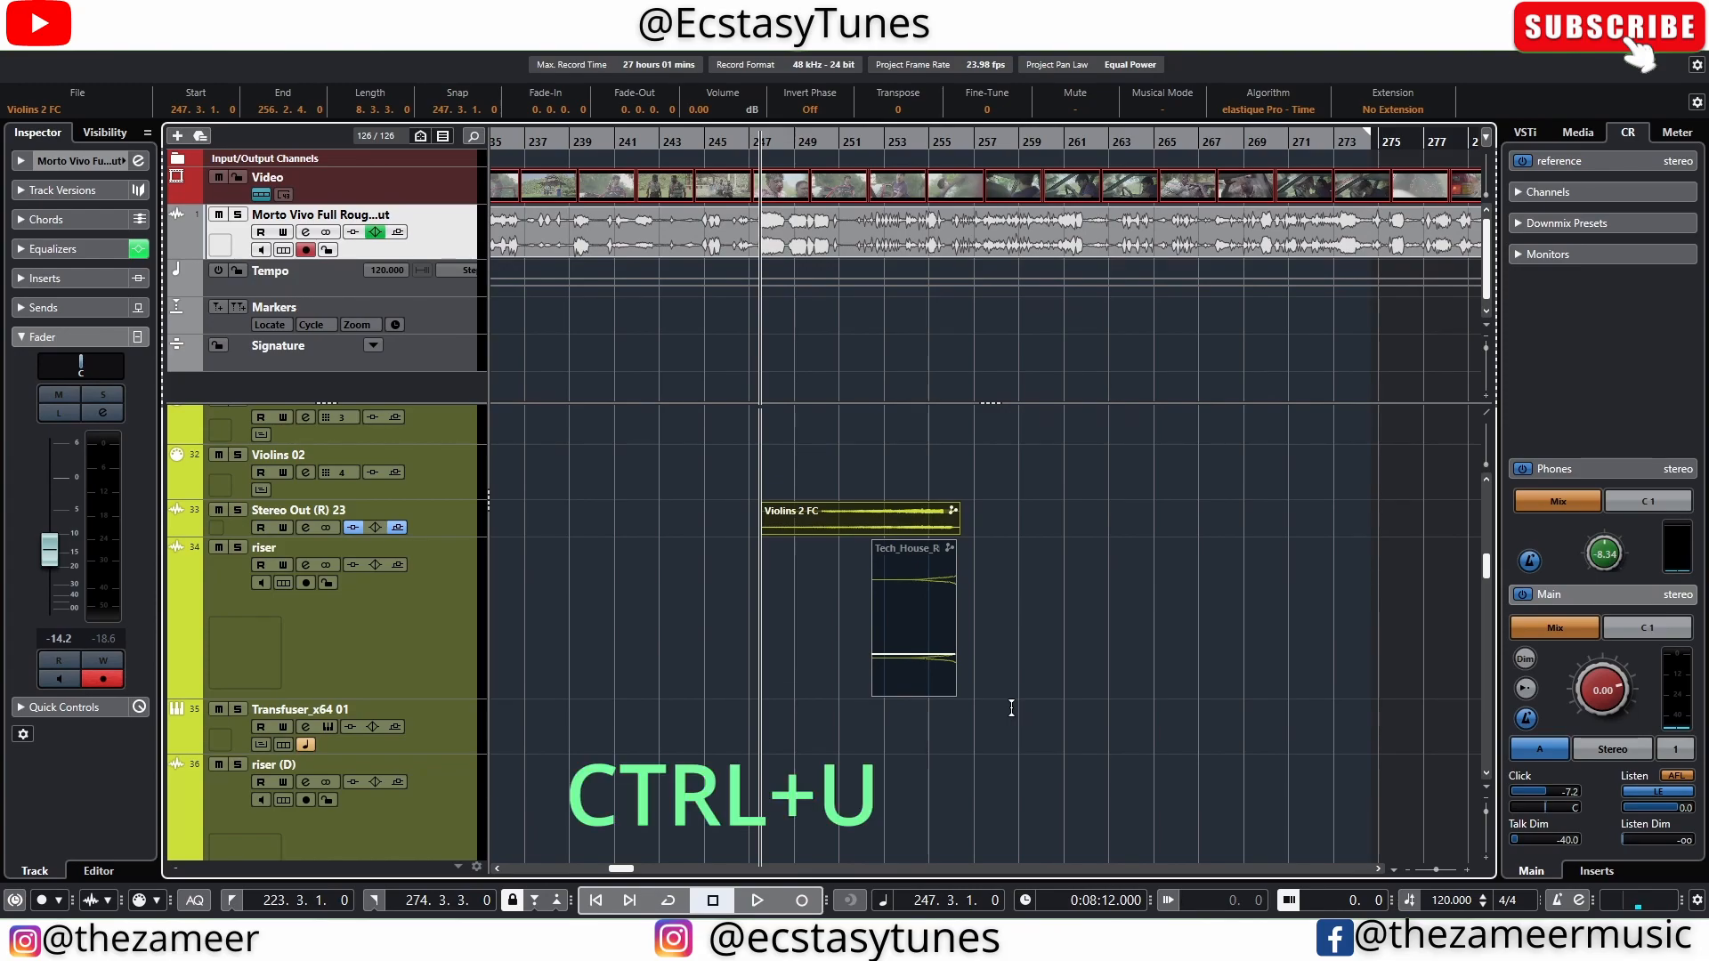
{"action": "scroll", "coordinate": [1024, 694], "scroll_direction": "down", "scroll_amount": 4}
{"action": "scroll", "coordinate": [1050, 674], "scroll_direction": "up", "scroll_amount": 3}
{"action": "scroll", "coordinate": [975, 828], "scroll_direction": "up", "scroll_amount": 4}
{"action": "scroll", "coordinate": [1000, 785], "scroll_direction": "up", "scroll_amount": 3}
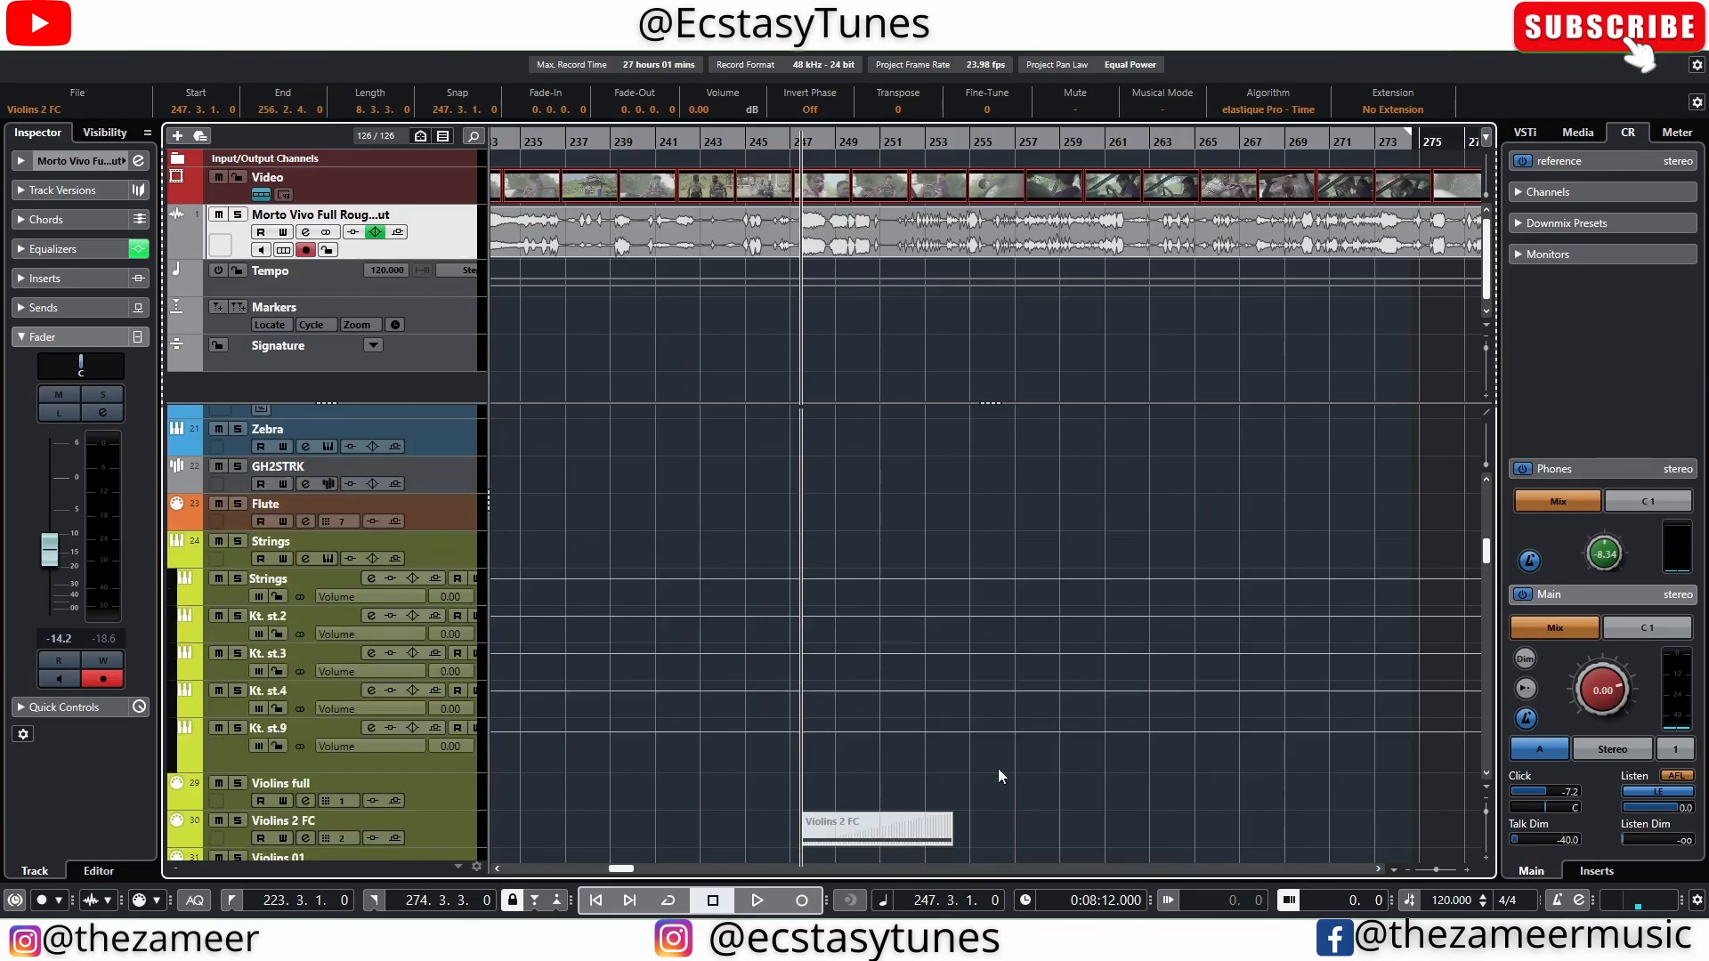
{"action": "scroll", "coordinate": [968, 682], "scroll_direction": "down", "scroll_amount": 4}
{"action": "scroll", "coordinate": [1040, 675], "scroll_direction": "up", "scroll_amount": 3}
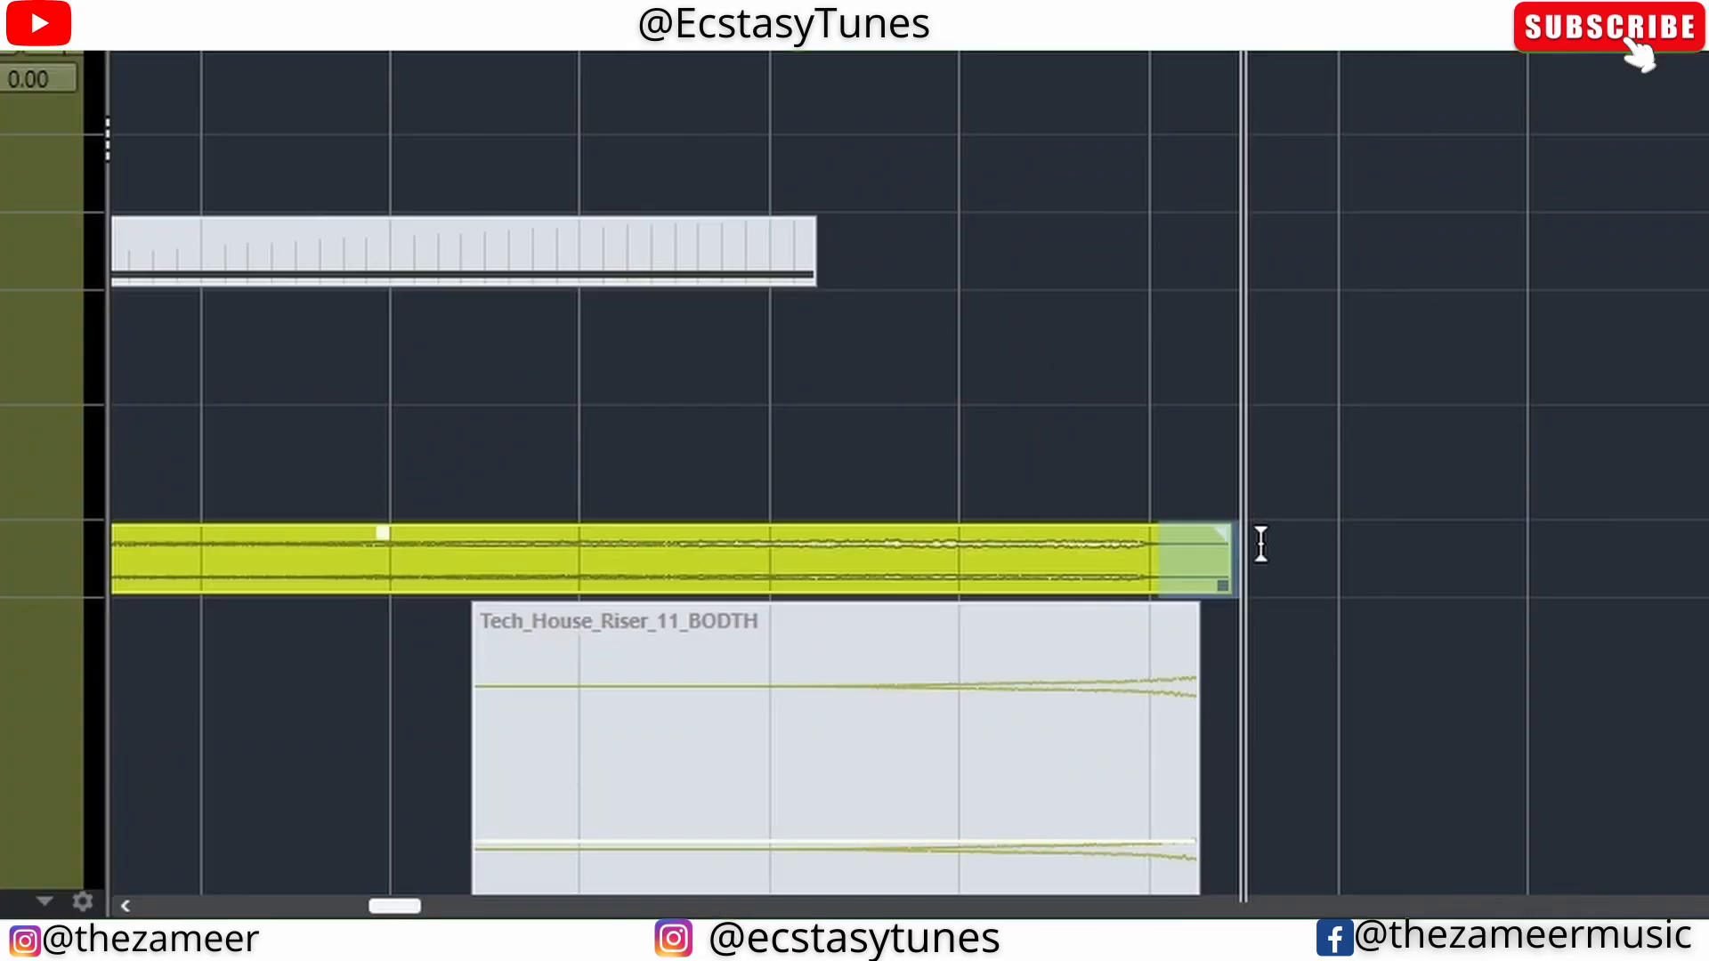
- Reselect the Bassbooster event on Stereo Out (R) 27 and check whether its grouped piano part is selected with it
{"action": "left_click", "coordinate": [1015, 108]}
{"action": "scroll", "coordinate": [890, 445], "scroll_direction": "down", "scroll_amount": 4}
{"action": "key", "text": "g"}
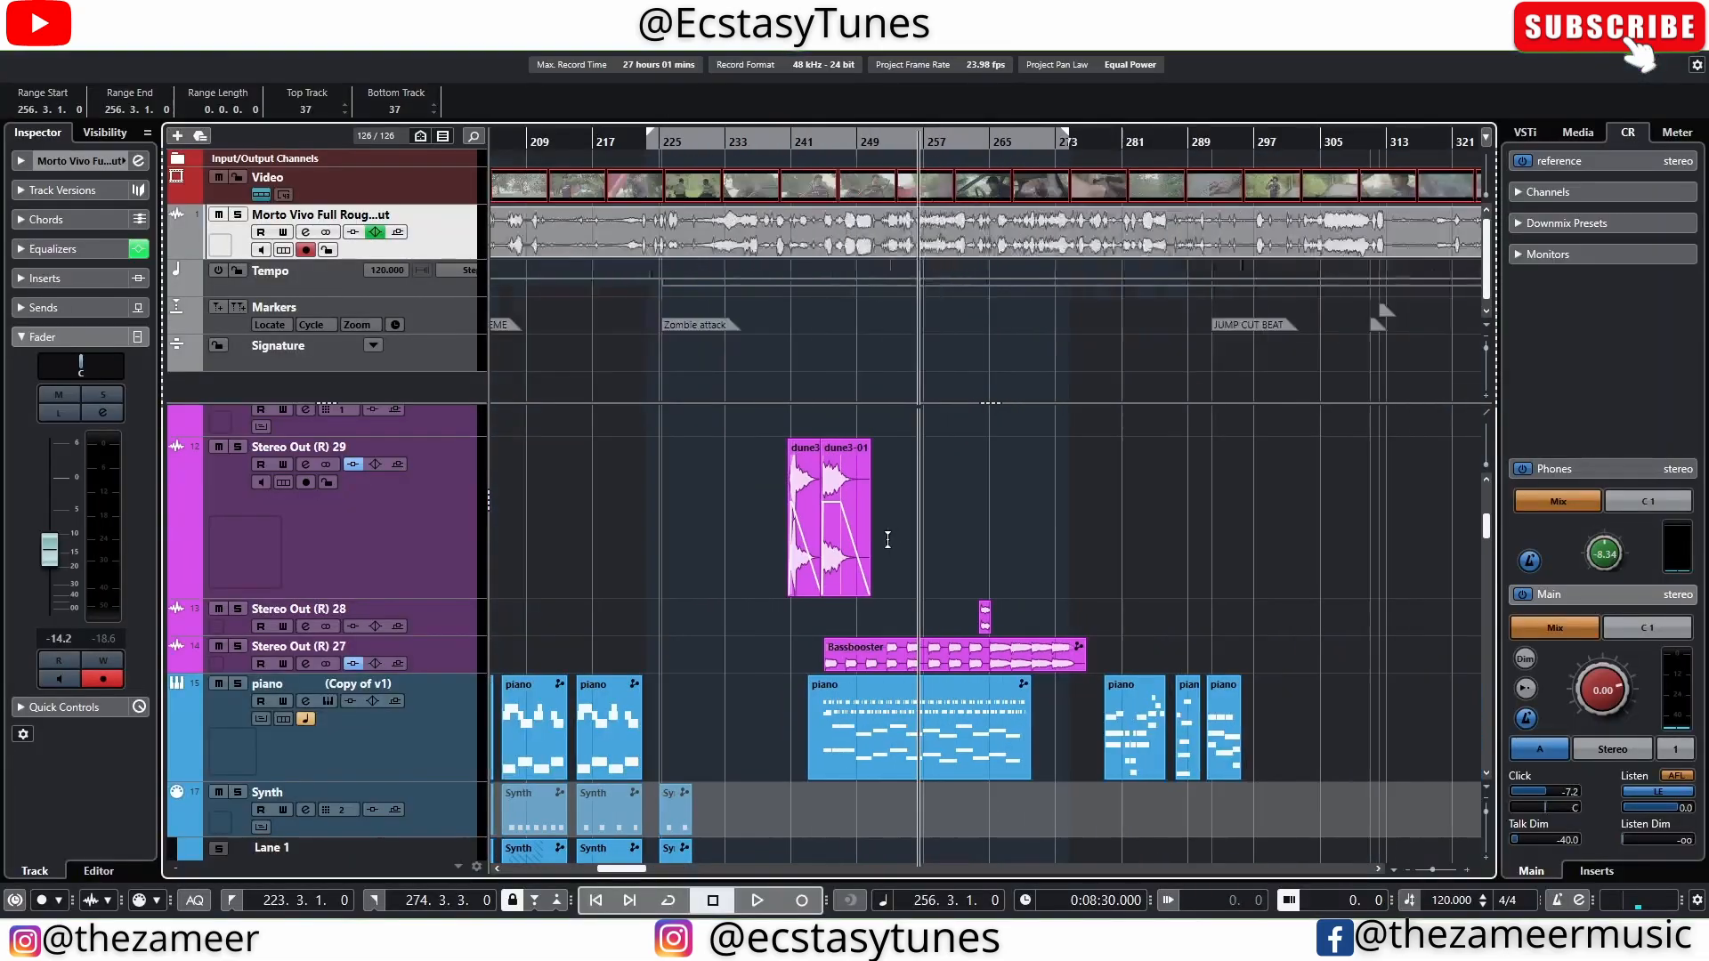
{"action": "left_click", "coordinate": [975, 663]}
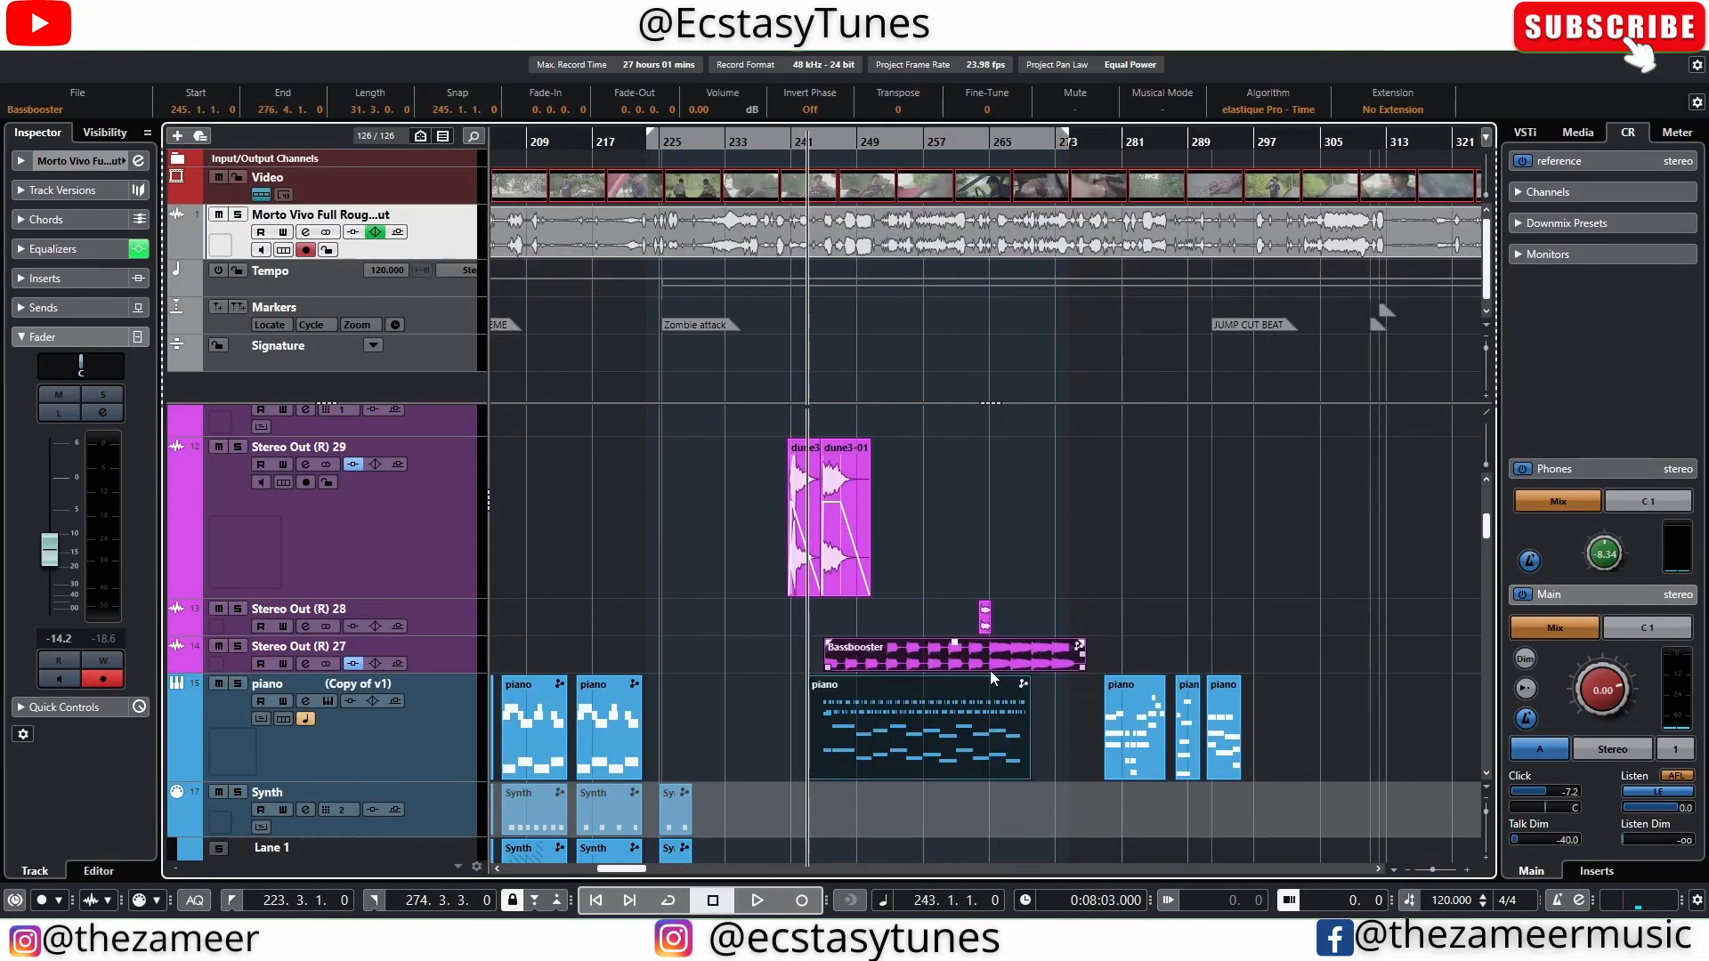
{"action": "scroll", "coordinate": [677, 534], "scroll_direction": "down", "scroll_amount": 3}
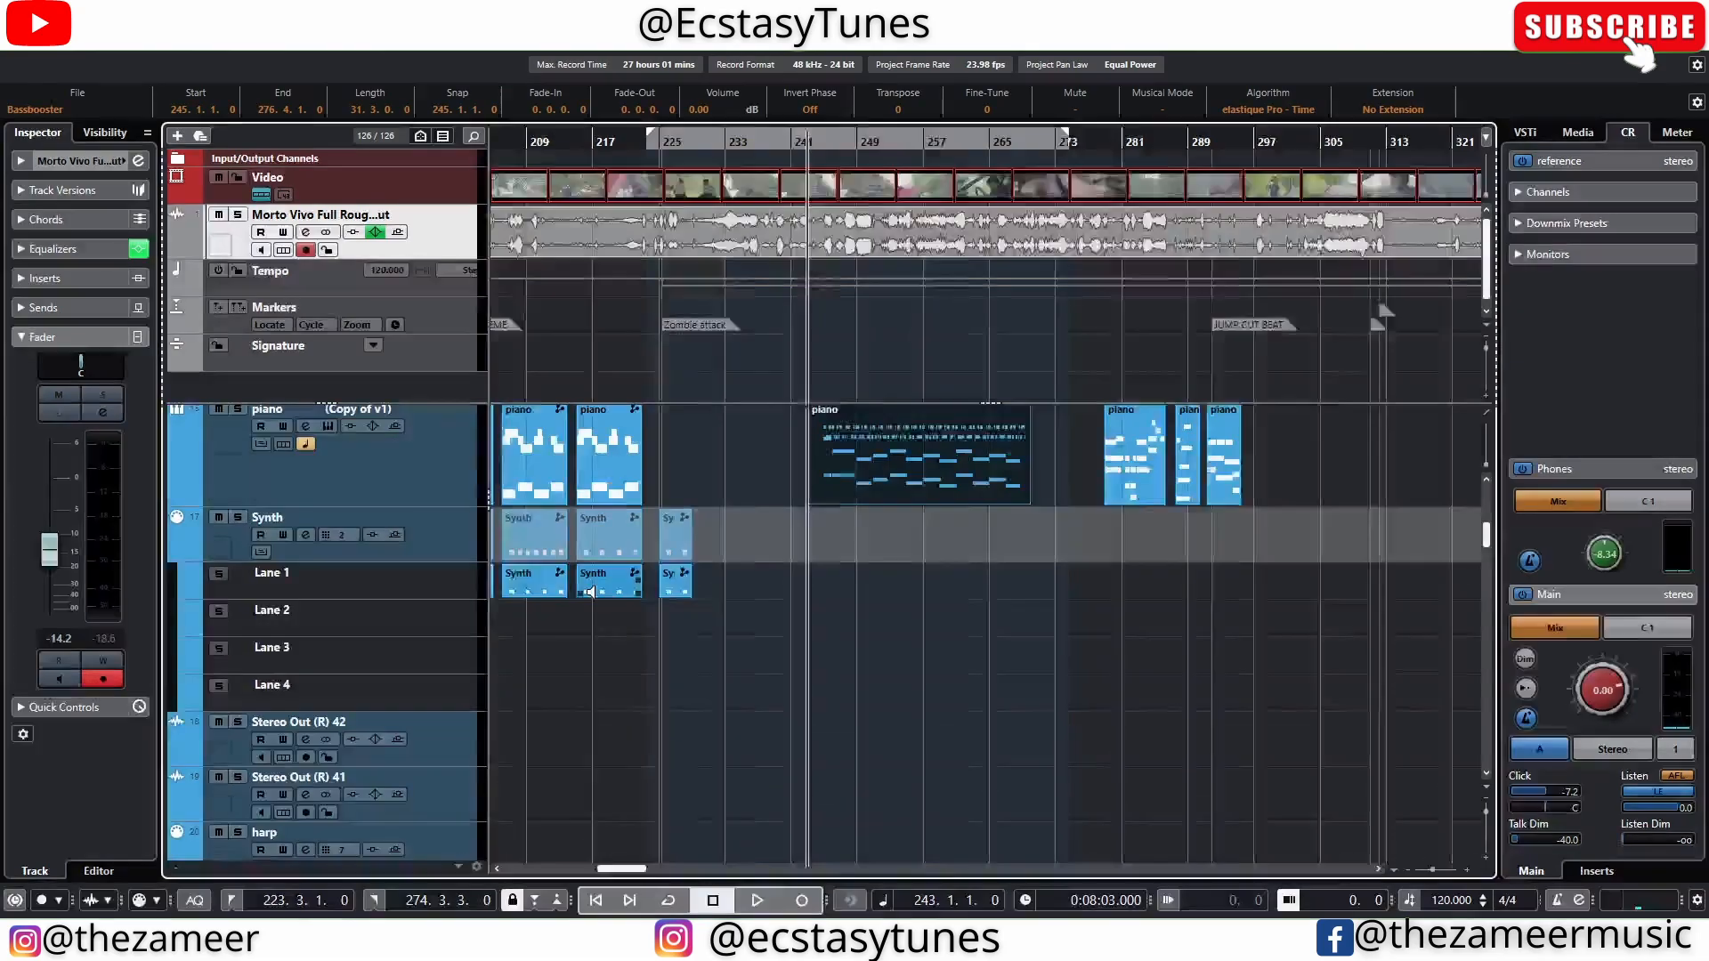
- Select the moved zombie theme group through its piano part and check its Synth parts
{"action": "scroll", "coordinate": [614, 480], "scroll_direction": "up", "scroll_amount": 3}
{"action": "left_click", "coordinate": [632, 477]}
{"action": "scroll", "coordinate": [633, 477], "scroll_direction": "up", "scroll_amount": 2}
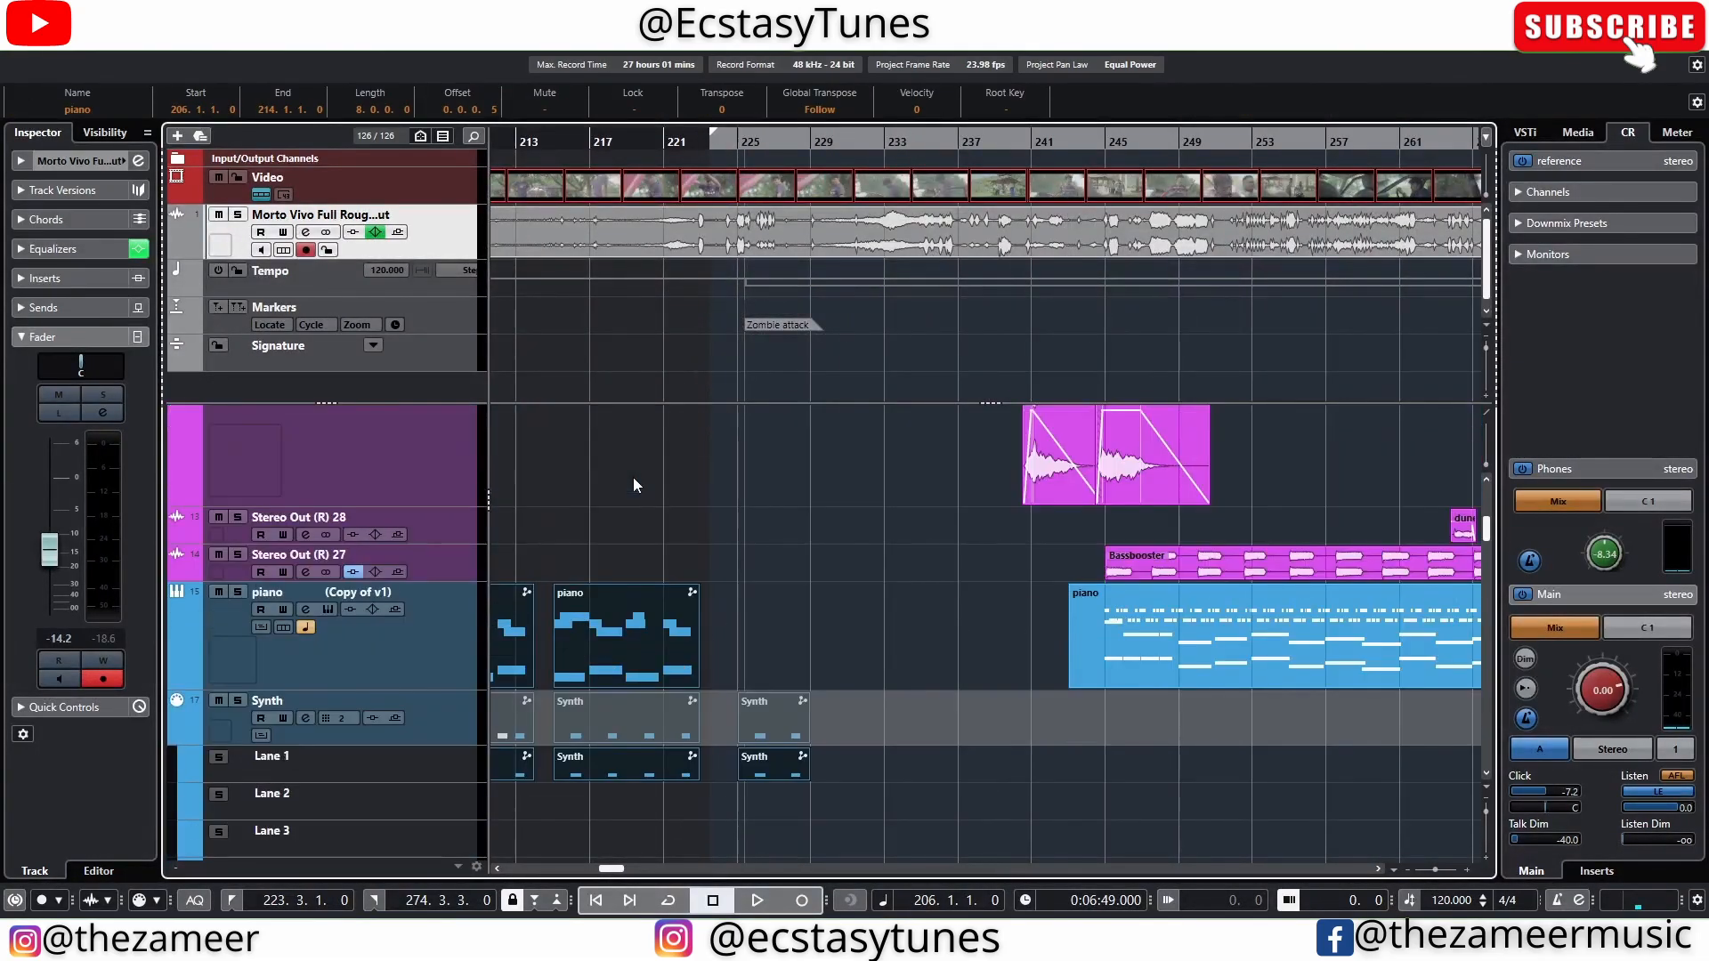
{"action": "scroll", "coordinate": [632, 477], "scroll_direction": "up", "scroll_amount": 2}
{"action": "scroll", "coordinate": [633, 477], "scroll_direction": "down", "scroll_amount": 5}
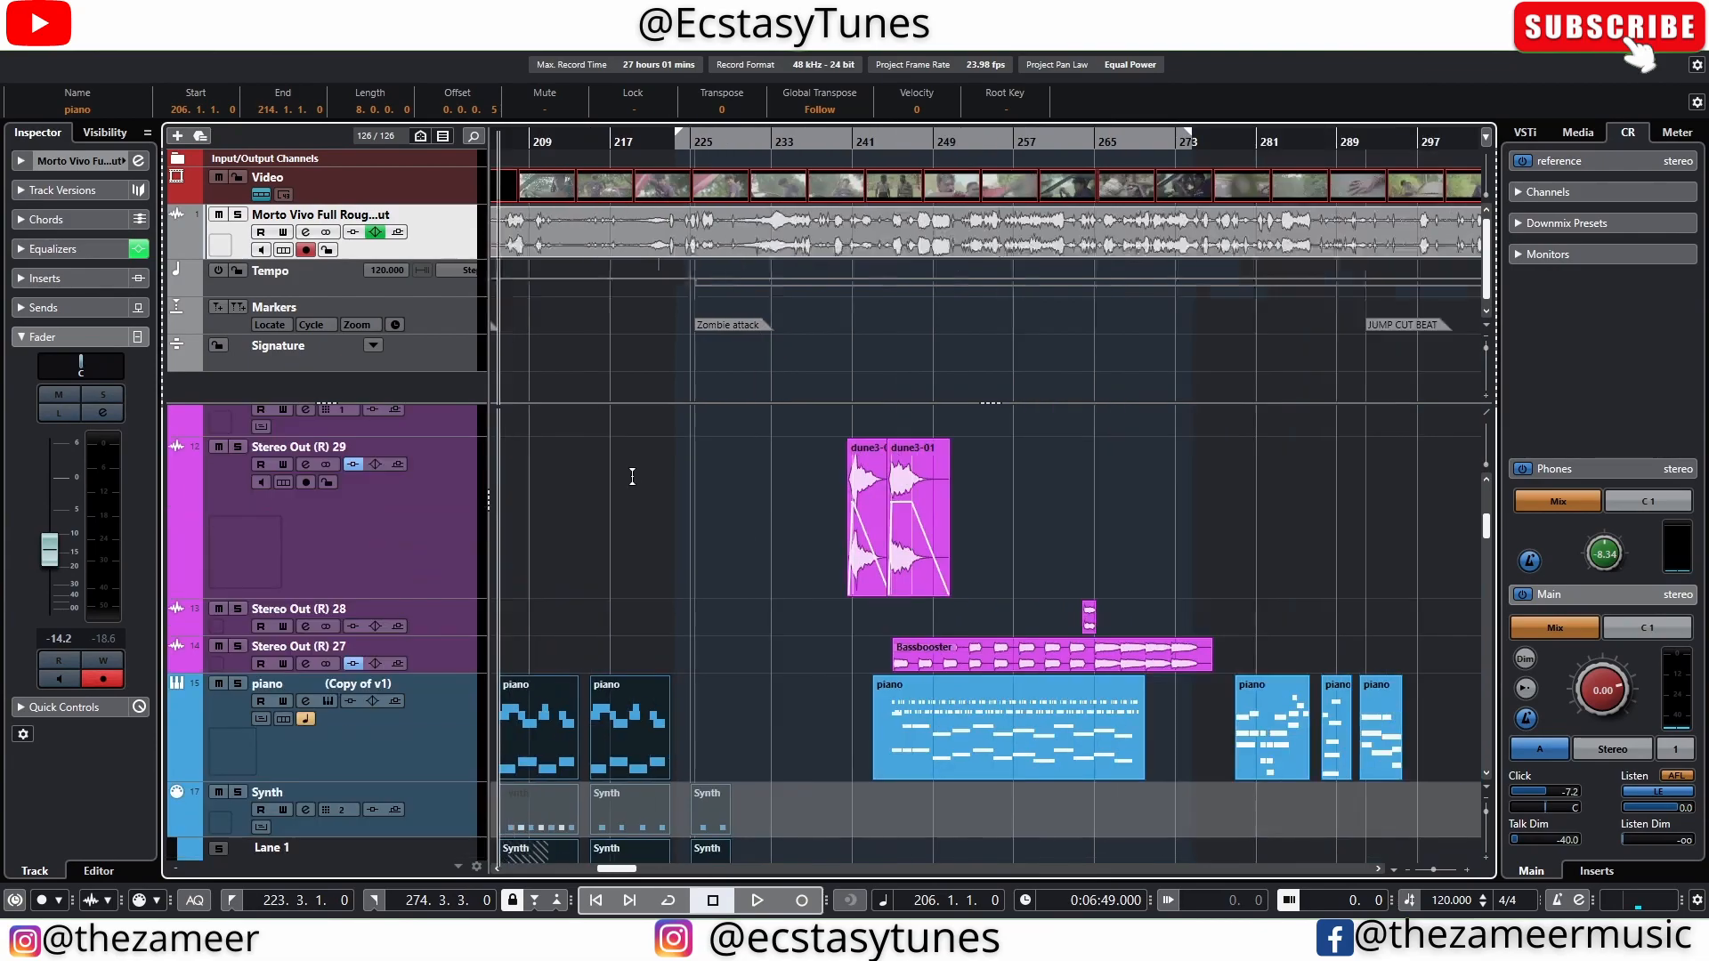
{"action": "scroll", "coordinate": [639, 628], "scroll_direction": "down", "scroll_amount": 10}
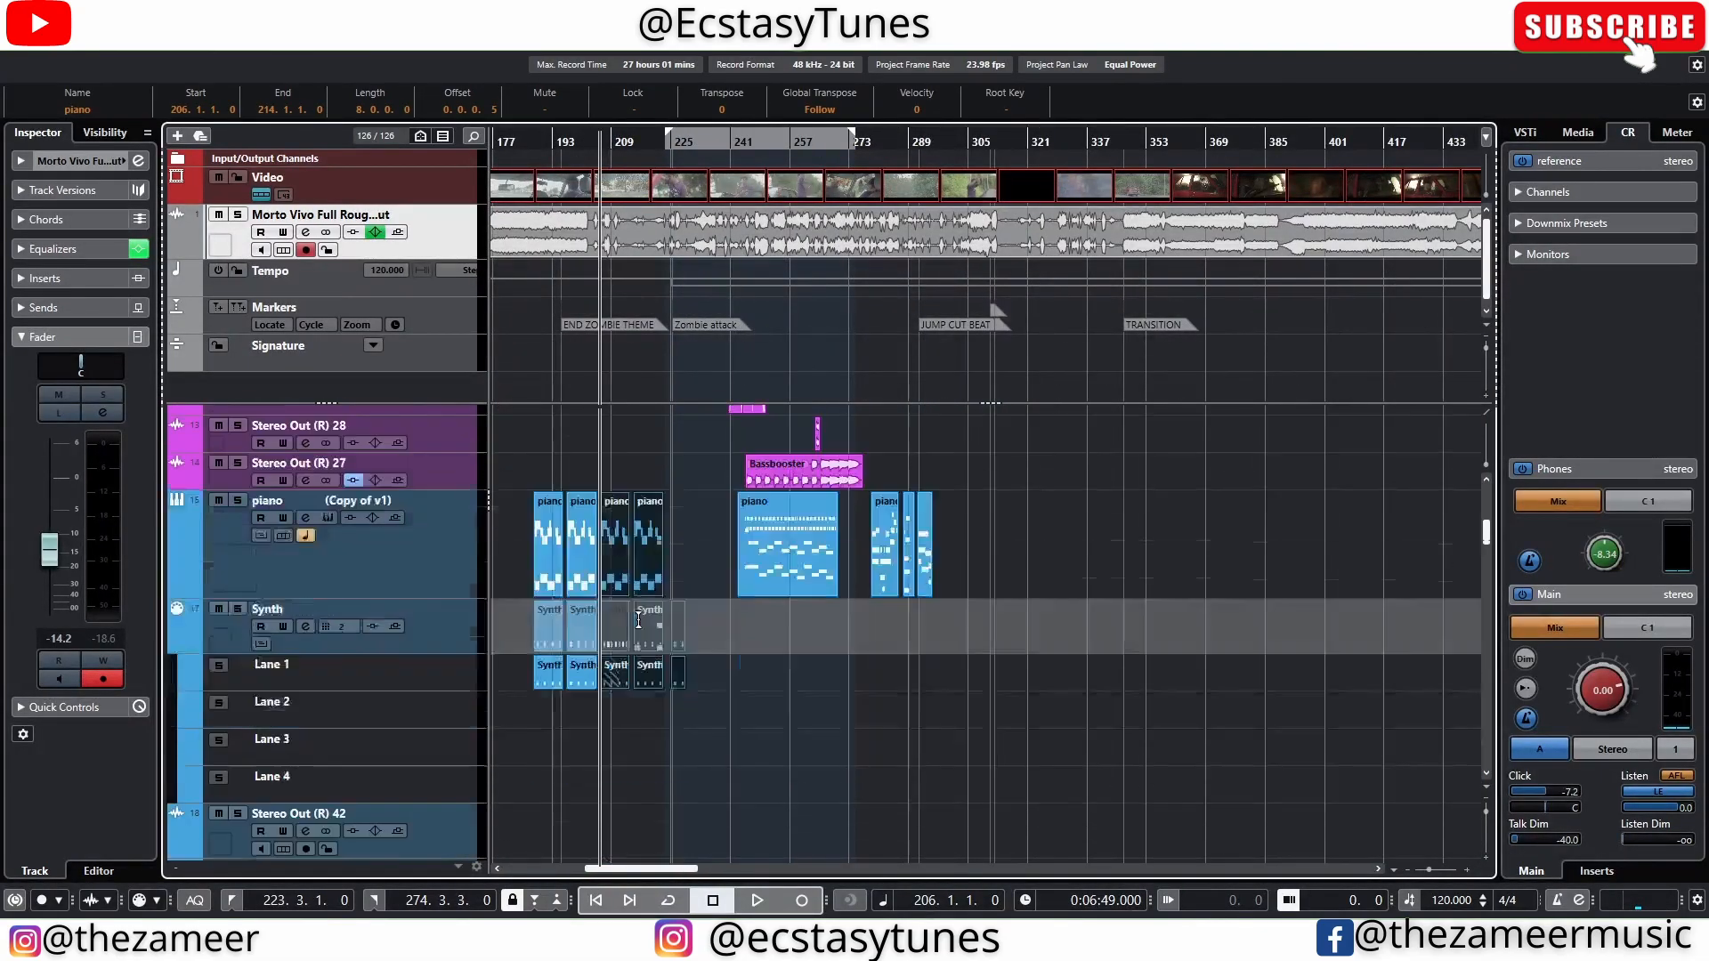